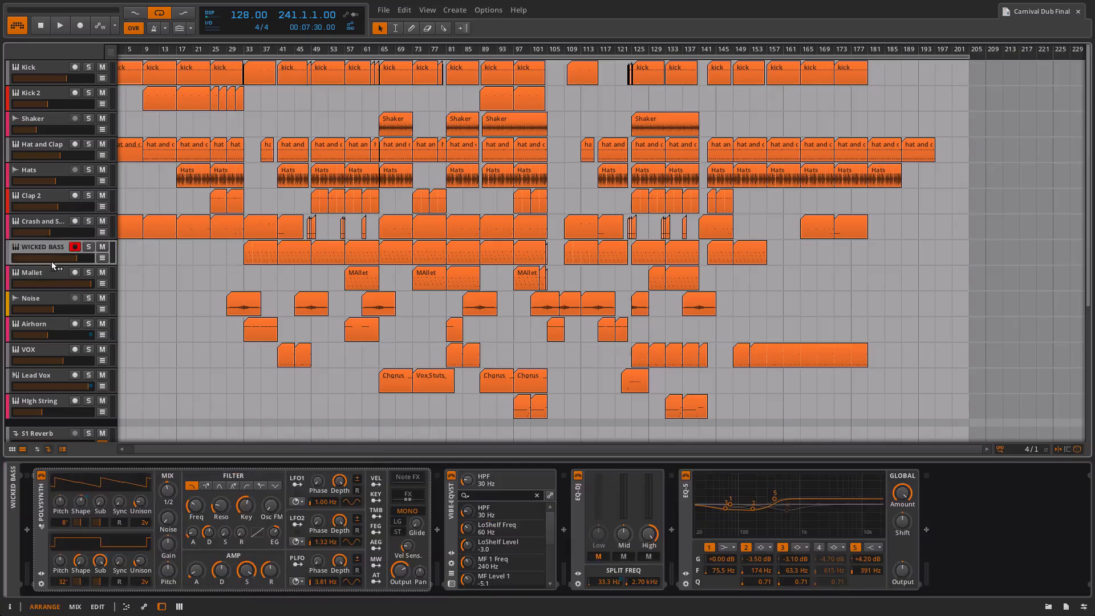
Step: Look through the device chains of the Mallet, Noise, Airhorn, VOX, Lead Vox and High String tracks
{"action": "left_click", "coordinate": [54, 273]}
{"action": "left_click", "coordinate": [54, 292]}
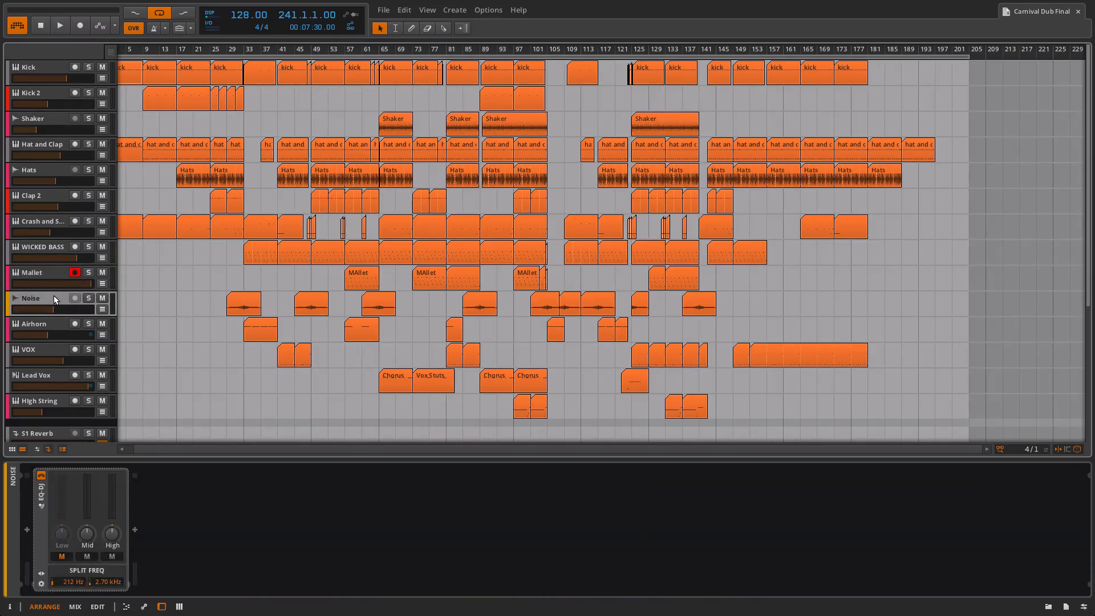
{"action": "left_click", "coordinate": [46, 320]}
{"action": "left_click", "coordinate": [48, 347]}
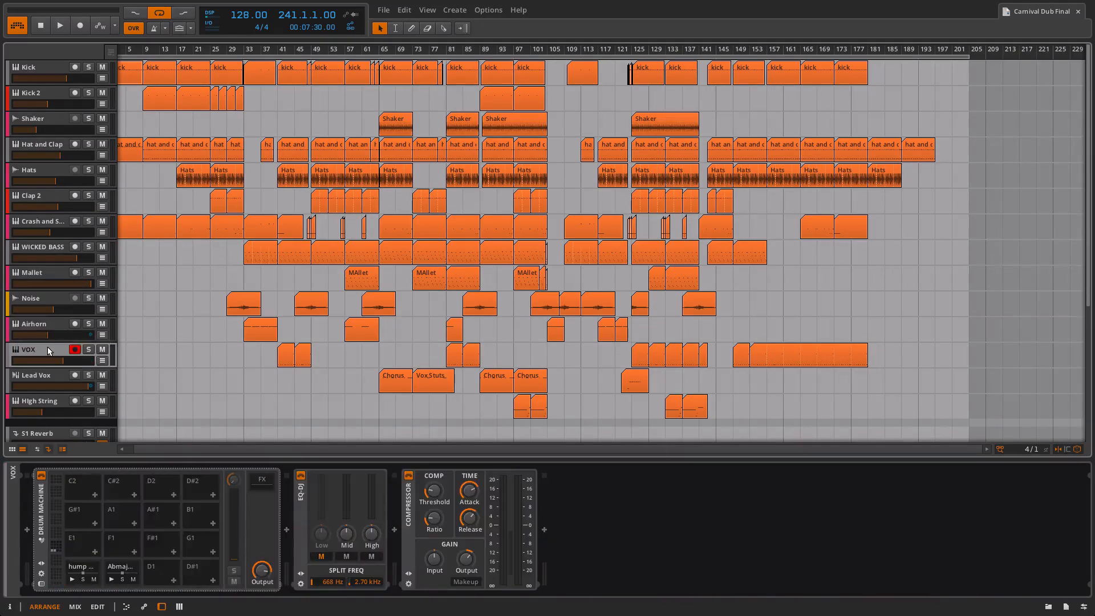
{"action": "left_click", "coordinate": [57, 376]}
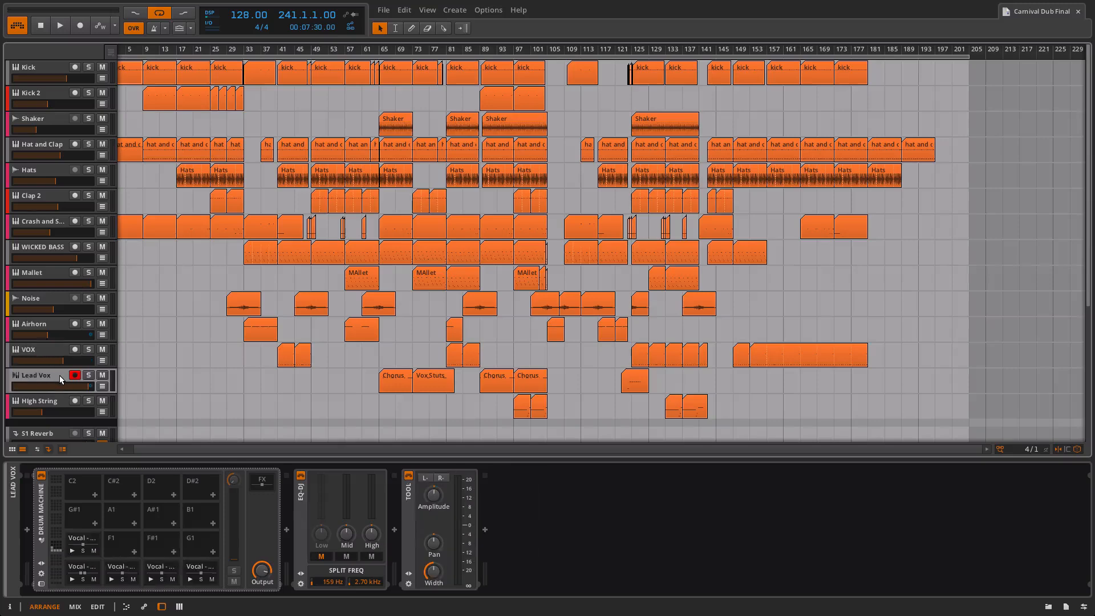
{"action": "scroll", "coordinate": [59, 375], "scroll_direction": "down", "scroll_amount": 5}
{"action": "left_click", "coordinate": [51, 258]}
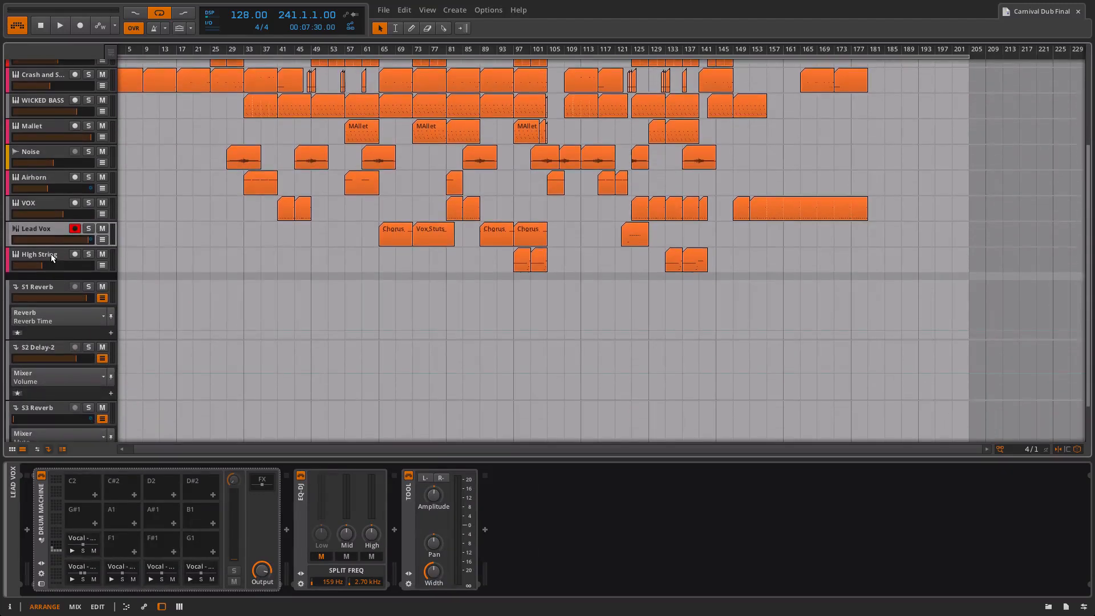
{"action": "scroll", "coordinate": [51, 258], "scroll_direction": "up", "scroll_amount": 5}
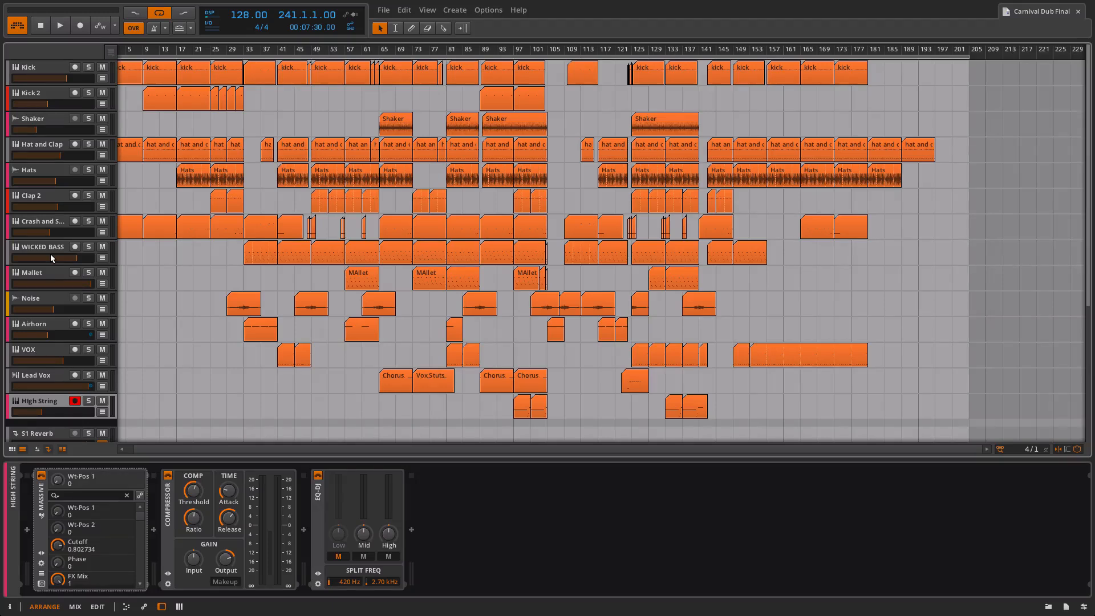
Step: Play the arrangement from bar 9 to about bar 16, then stop playback
{"action": "scroll", "coordinate": [209, 121], "scroll_direction": "left", "scroll_amount": 2}
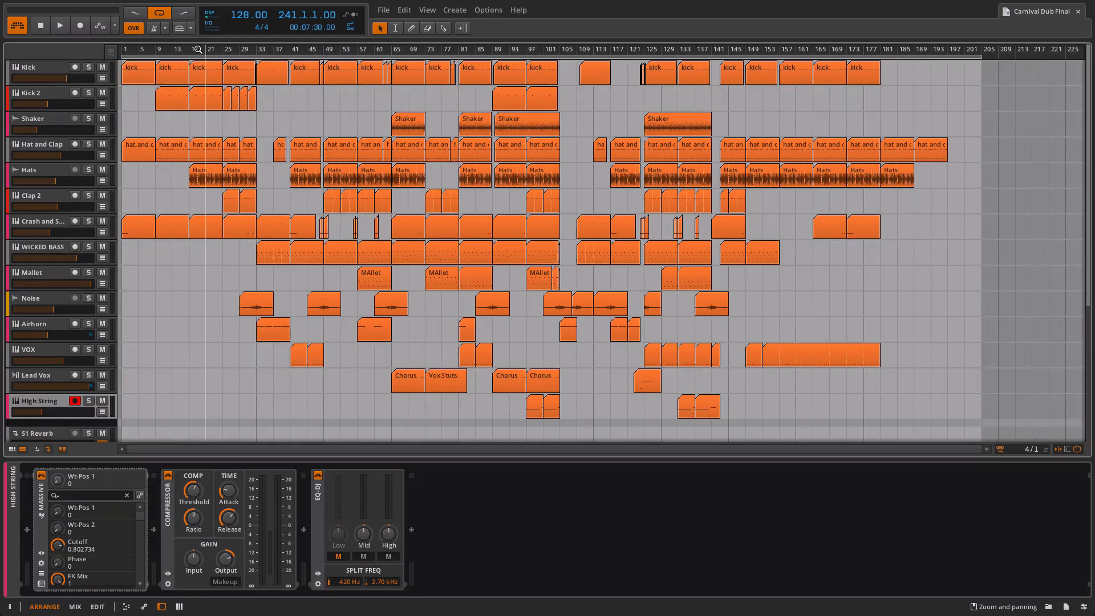
{"action": "left_click", "coordinate": [155, 123]}
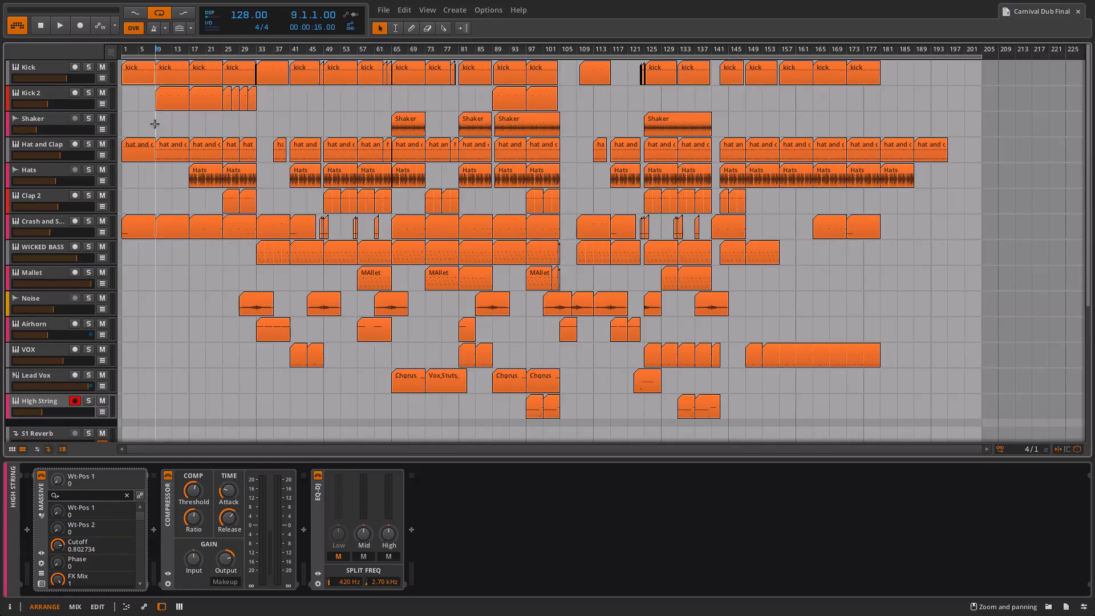
{"action": "key", "text": "space"}
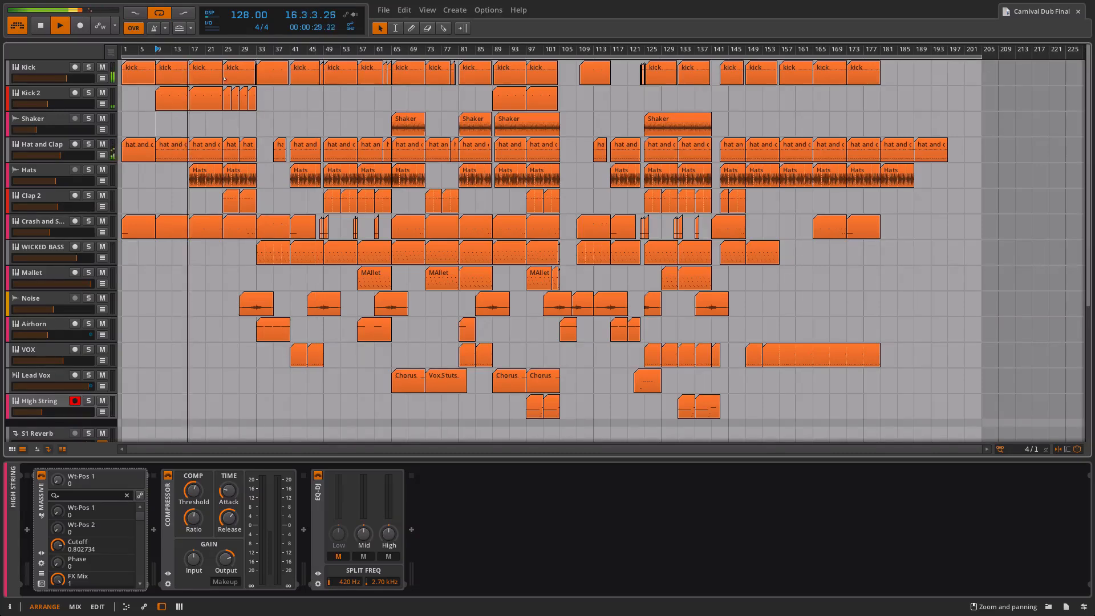
{"action": "key", "text": "space"}
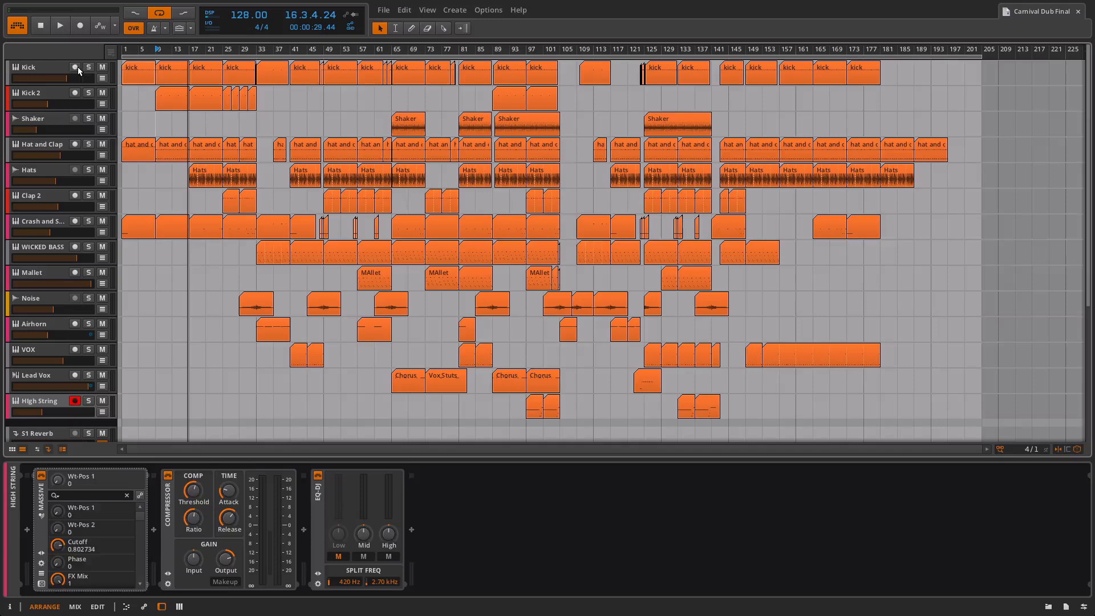
Step: Inspect the Kick track's clip at bar 9, audition its C1 drum pad and show that pad's sampler
{"action": "left_click", "coordinate": [53, 70]}
{"action": "double_click", "coordinate": [172, 70]}
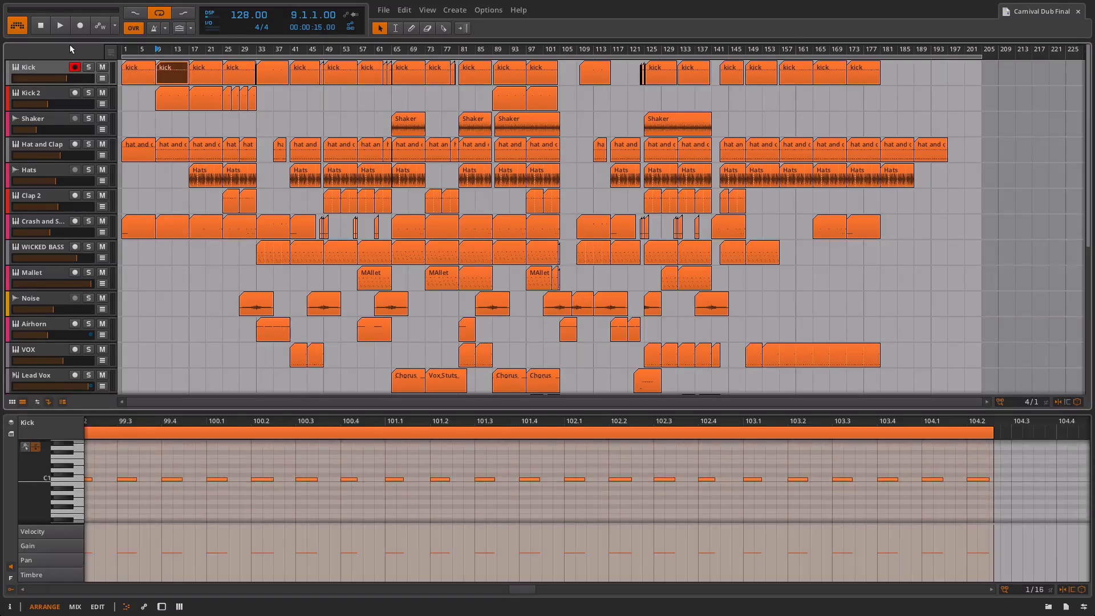
{"action": "left_click", "coordinate": [51, 67]}
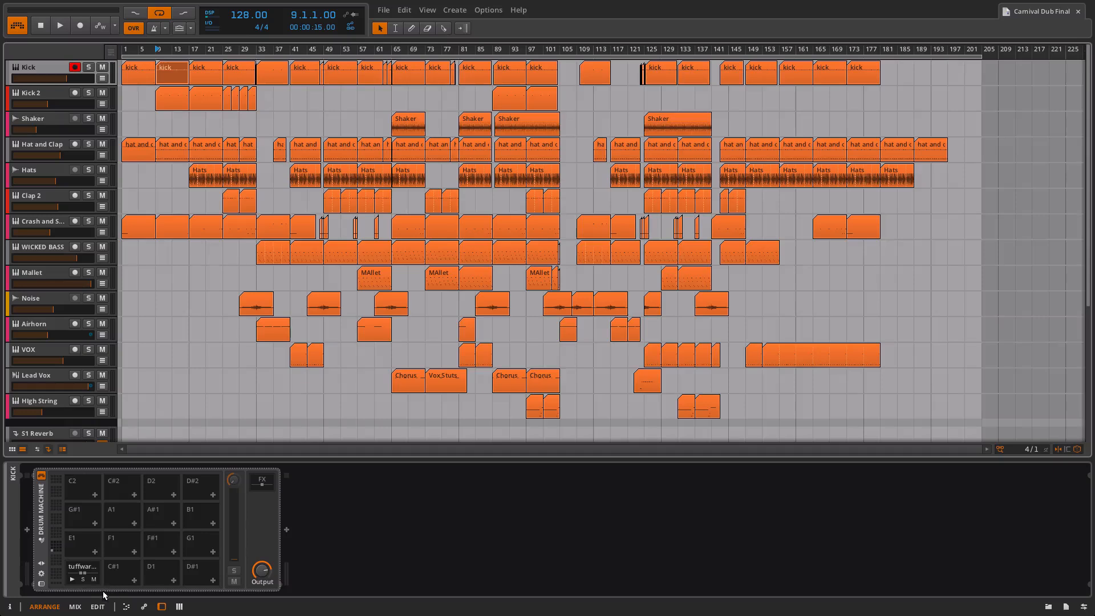
{"action": "left_click", "coordinate": [72, 579]}
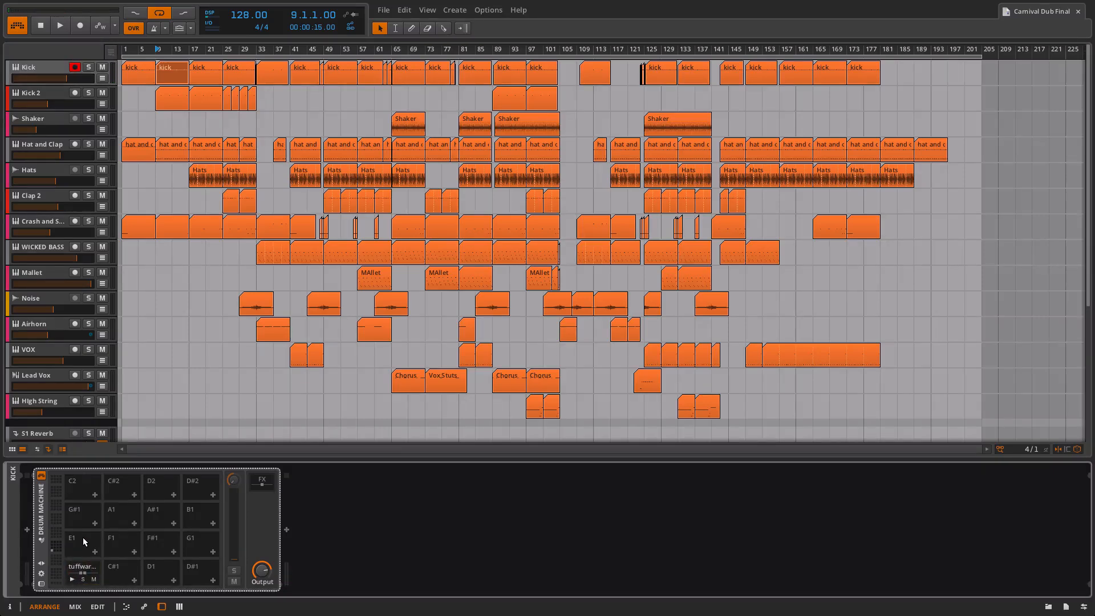
{"action": "left_click", "coordinate": [83, 566]}
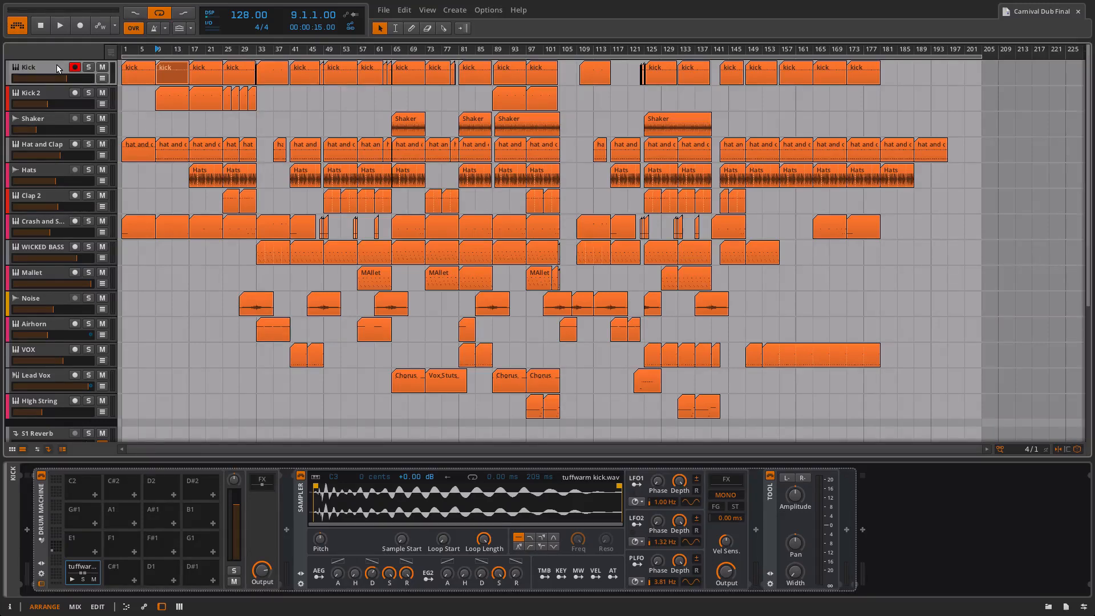
Step: Play from bar 9 for a few bars while viewing the Kick 2 track's sampler, then stop
{"action": "key", "text": "space"}
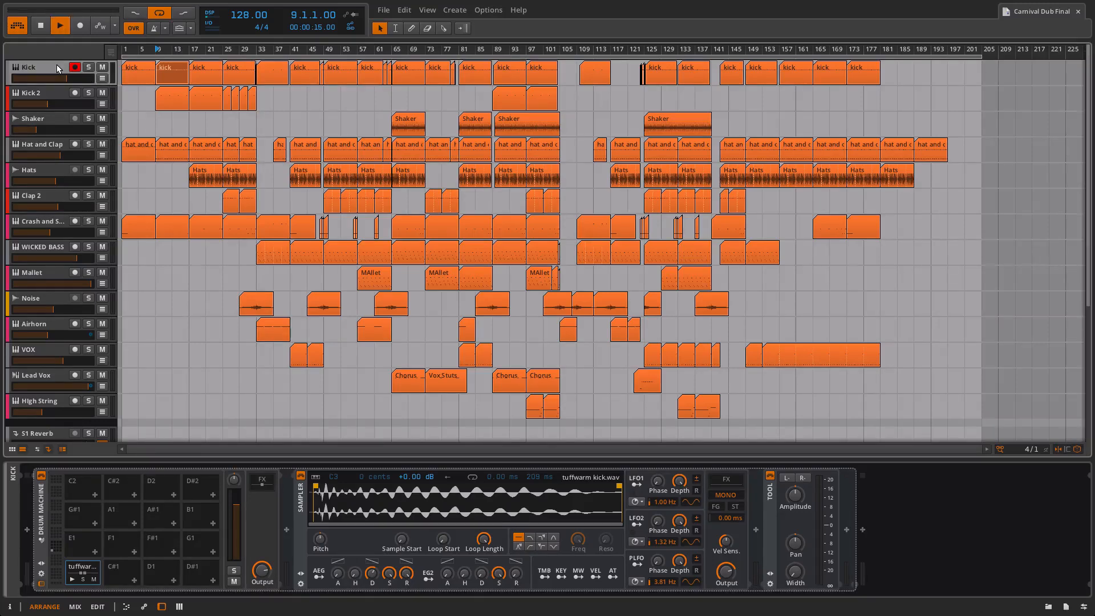
{"action": "left_click", "coordinate": [48, 93]}
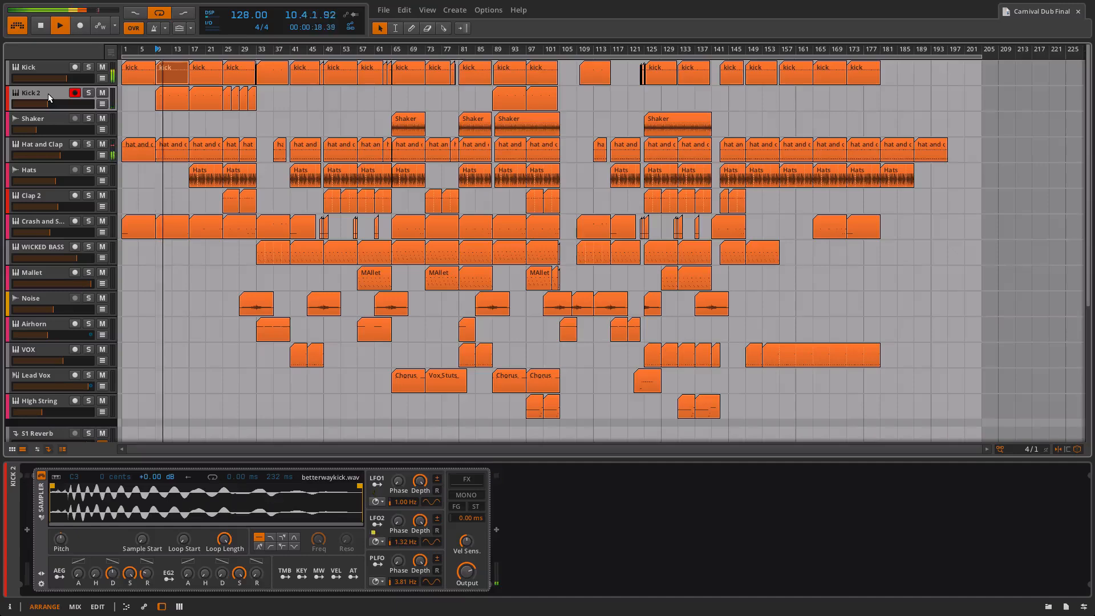
{"action": "key", "text": "space"}
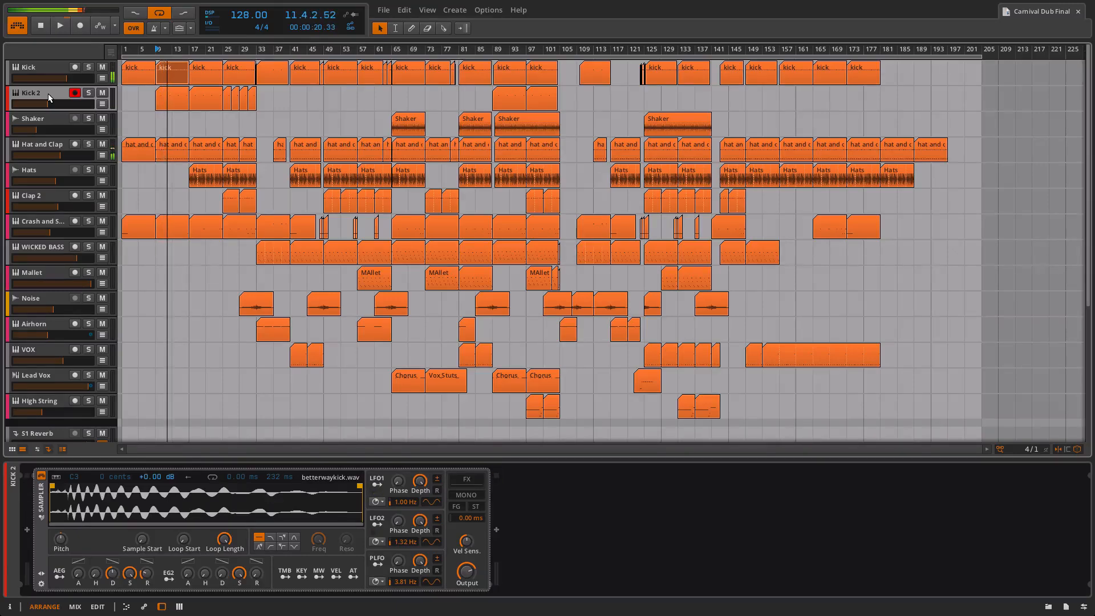
Step: Compare the Kick and Kick 2 tracks' samplers by switching between the two device chains
{"action": "left_click", "coordinate": [46, 69]}
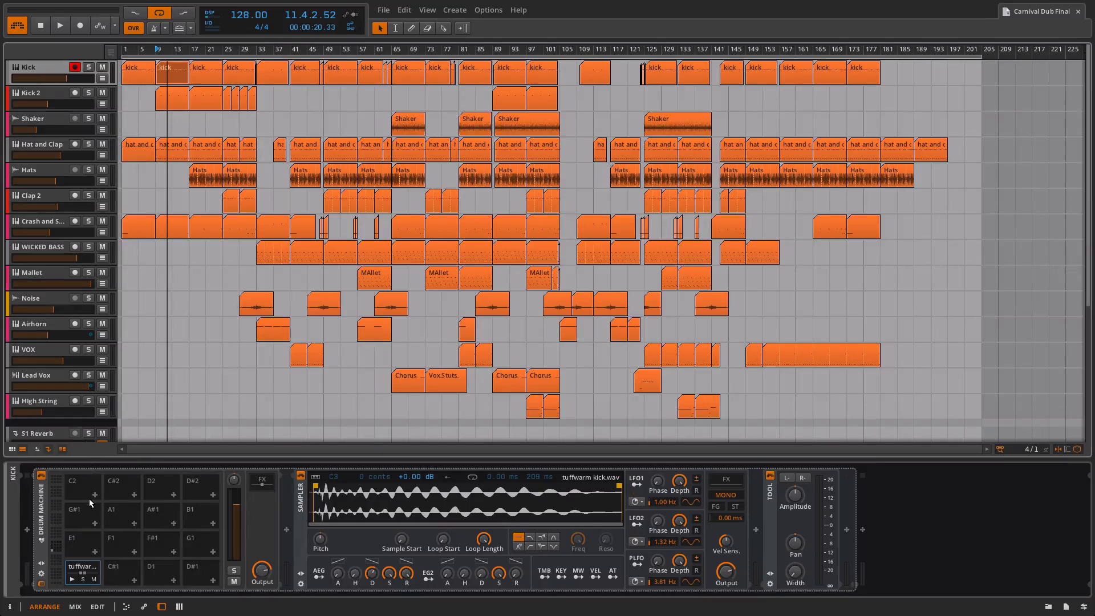
{"action": "left_click", "coordinate": [57, 93]}
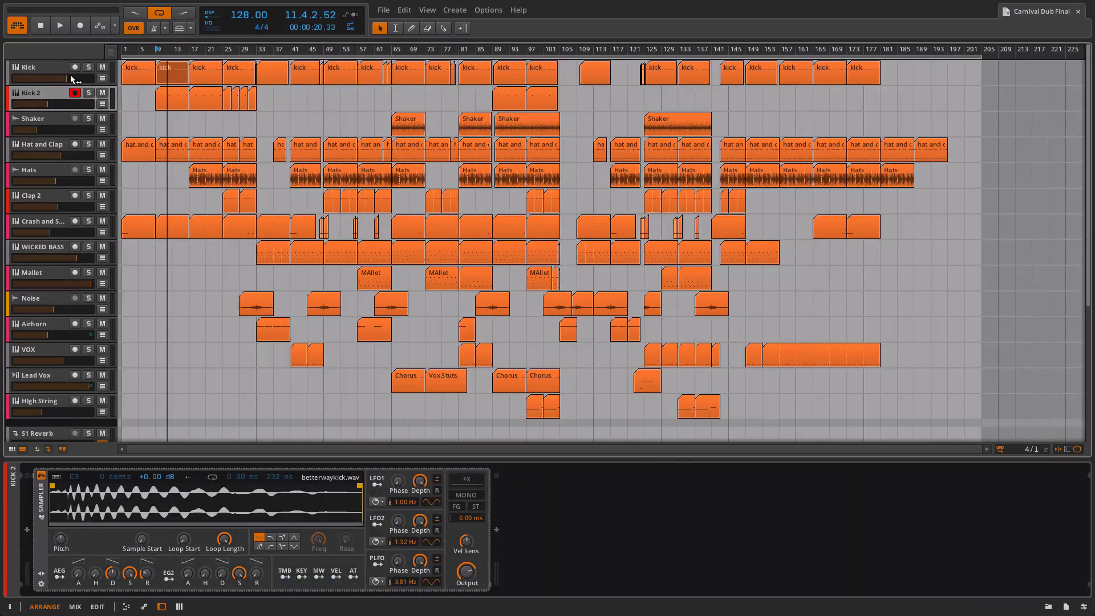
{"action": "left_click", "coordinate": [54, 67]}
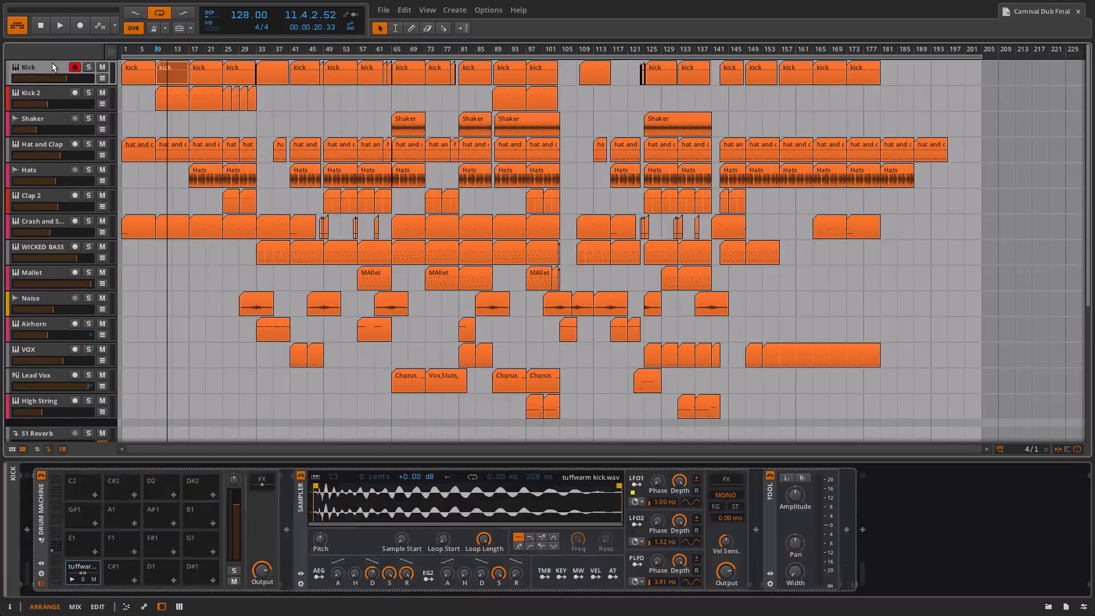
{"action": "left_click", "coordinate": [50, 97]}
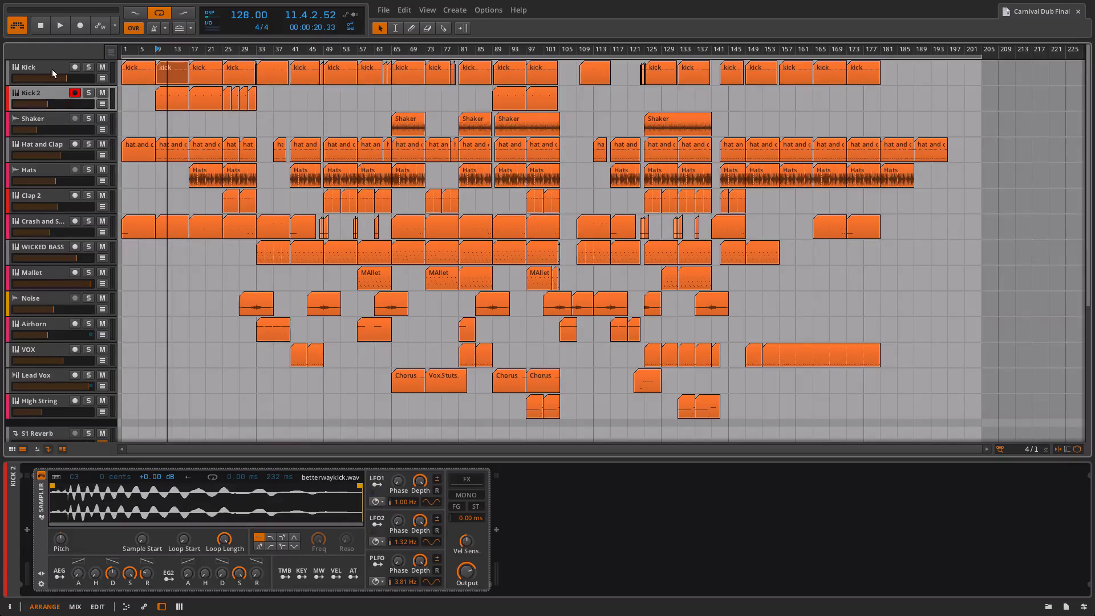
{"action": "left_click", "coordinate": [53, 72]}
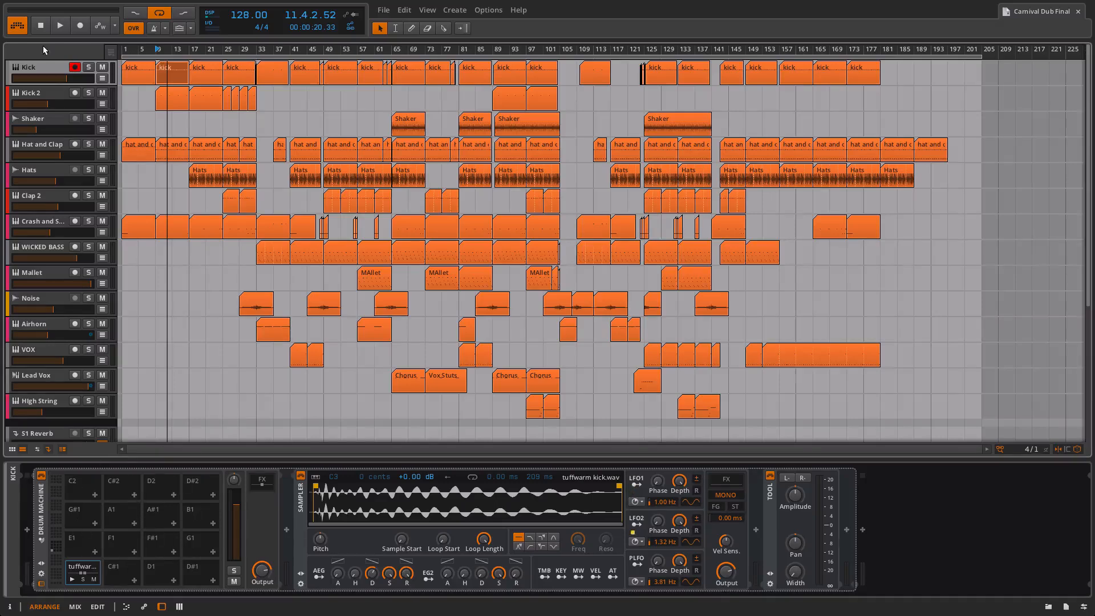
{"action": "left_click", "coordinate": [55, 100]}
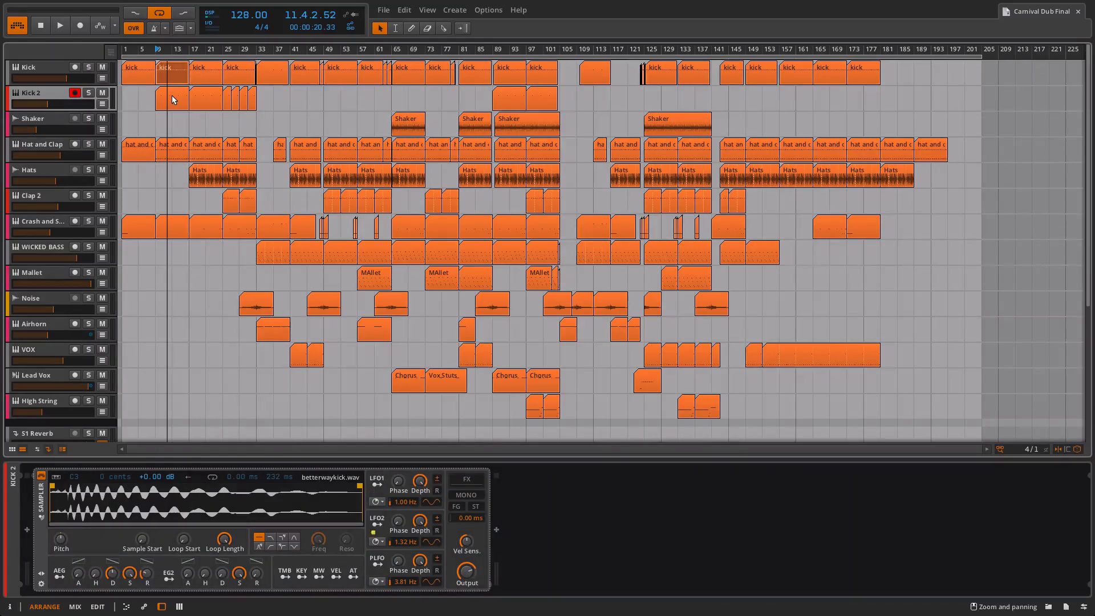
Step: Examine the notes of the Kick and Kick 2 clips at bar 9, closing in on the Kick 2 note near 10.3
{"action": "double_click", "coordinate": [168, 72]}
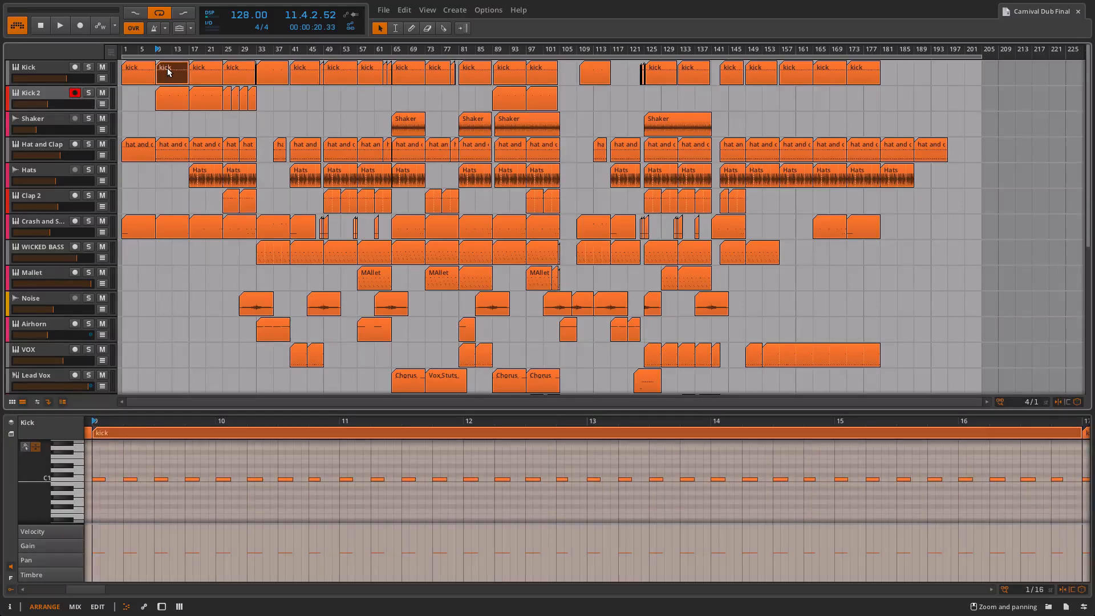
{"action": "left_click", "coordinate": [167, 102]}
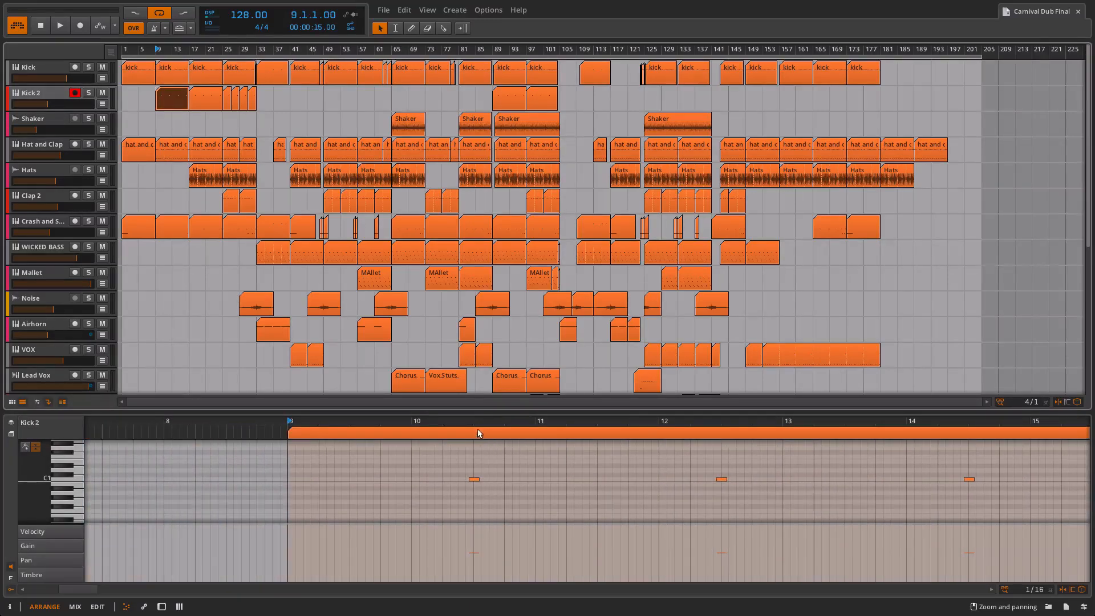
{"action": "left_click_drag", "start_coordinate": [471, 423], "coordinate": [471, 326]}
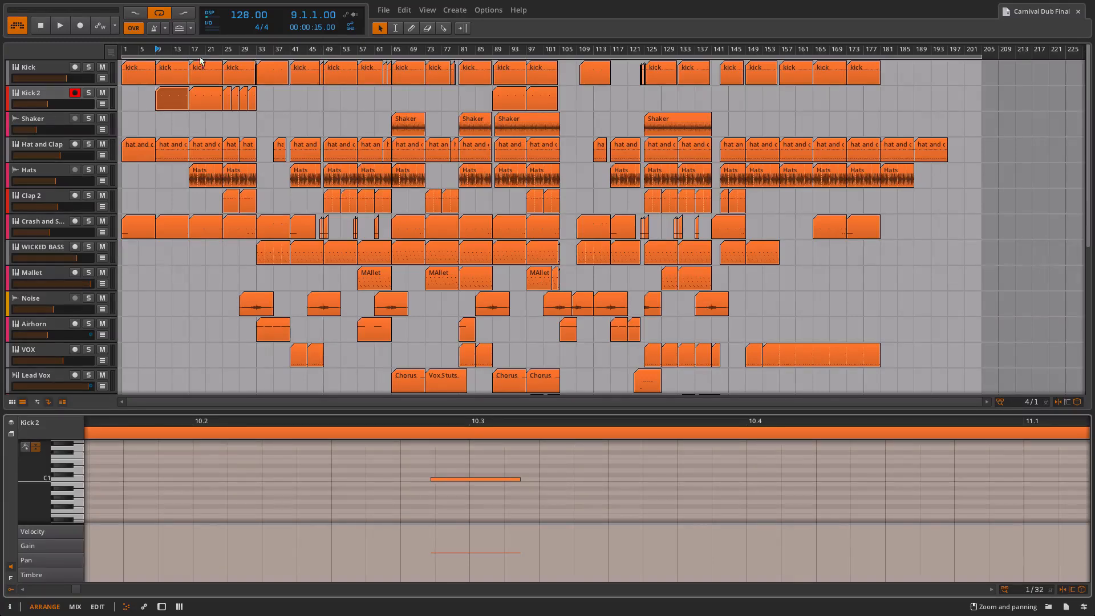
Step: Play from bar 9 while inspecting the Hat and Clap clip and drum machine, then stop and audition the clap pad
{"action": "key", "text": "space"}
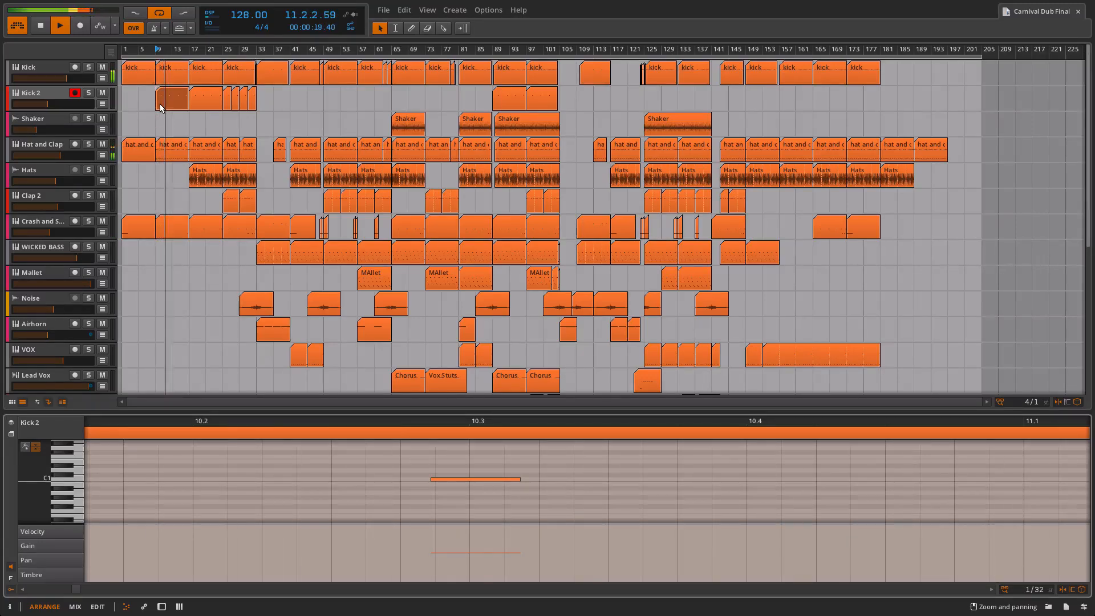
{"action": "left_click", "coordinate": [176, 146]}
{"action": "left_click", "coordinate": [51, 146]}
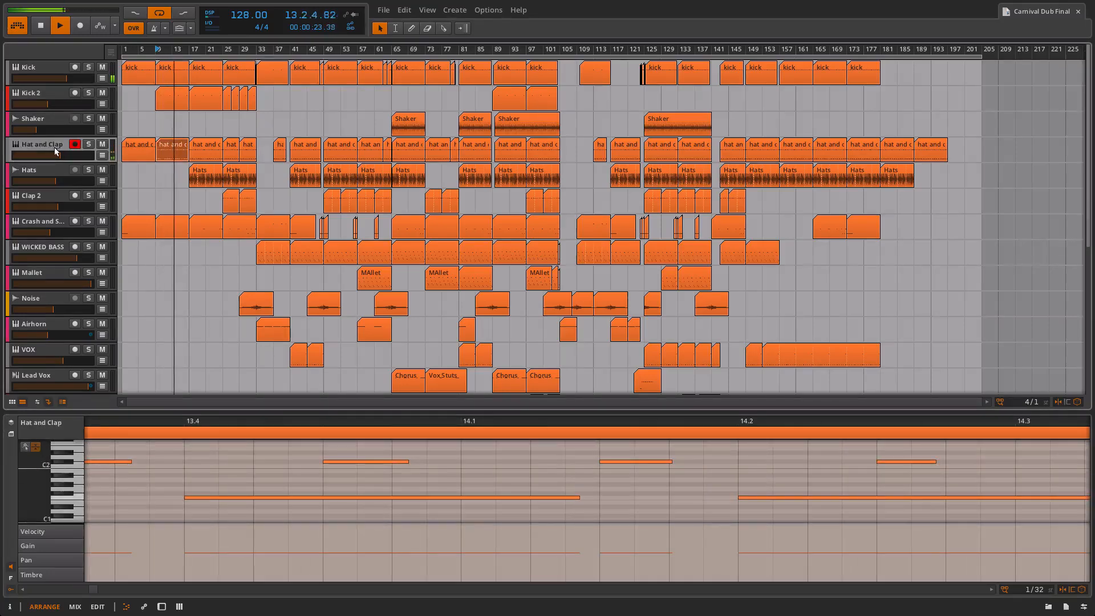
{"action": "key", "text": "d"}
{"action": "key", "text": "space"}
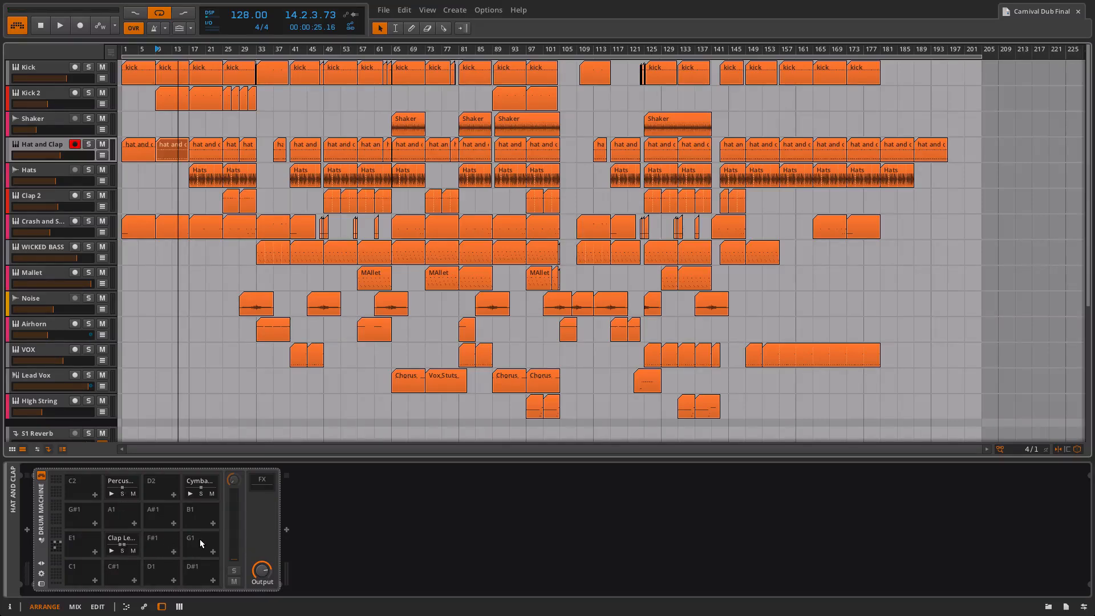
{"action": "left_click", "coordinate": [113, 551]}
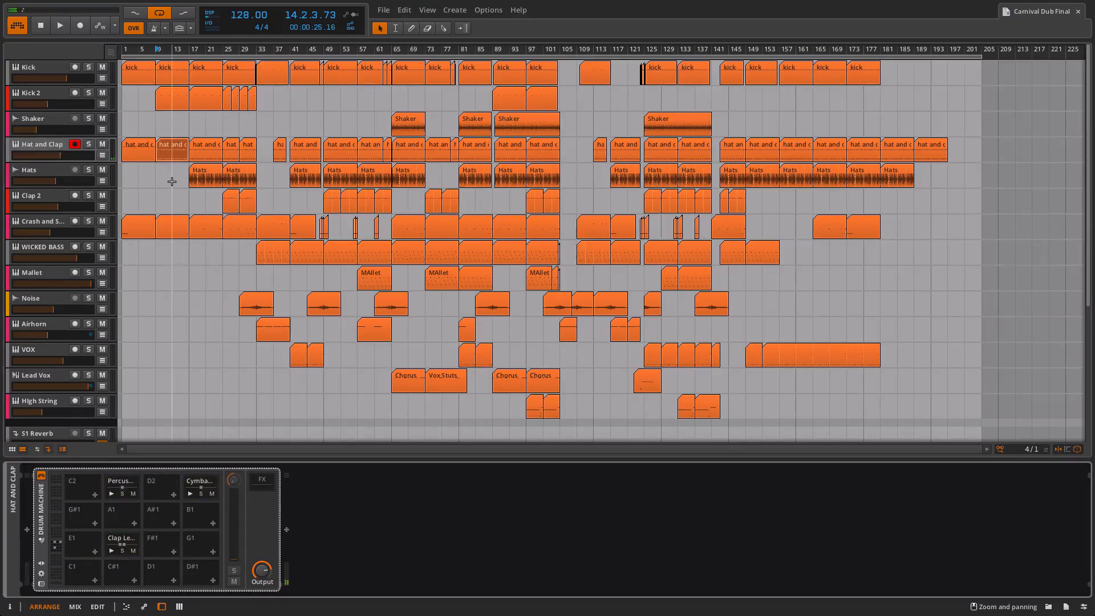
Step: Open the Hat and Clap clip at bar 9 in the note editor and follow its notes during playback into bar 17
{"action": "double_click", "coordinate": [170, 158]}
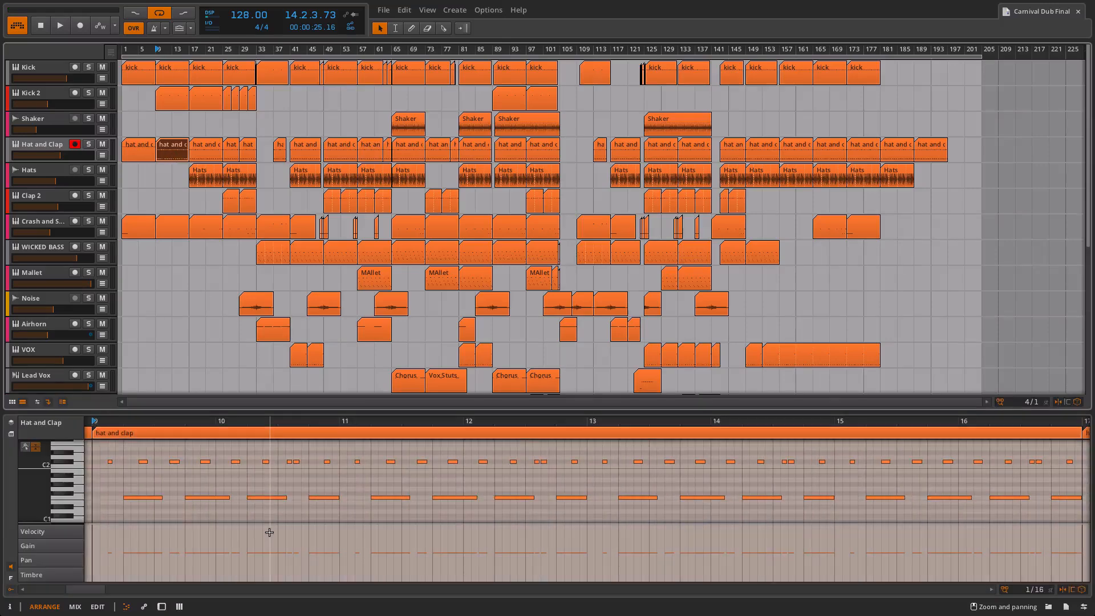
{"action": "key", "text": "space"}
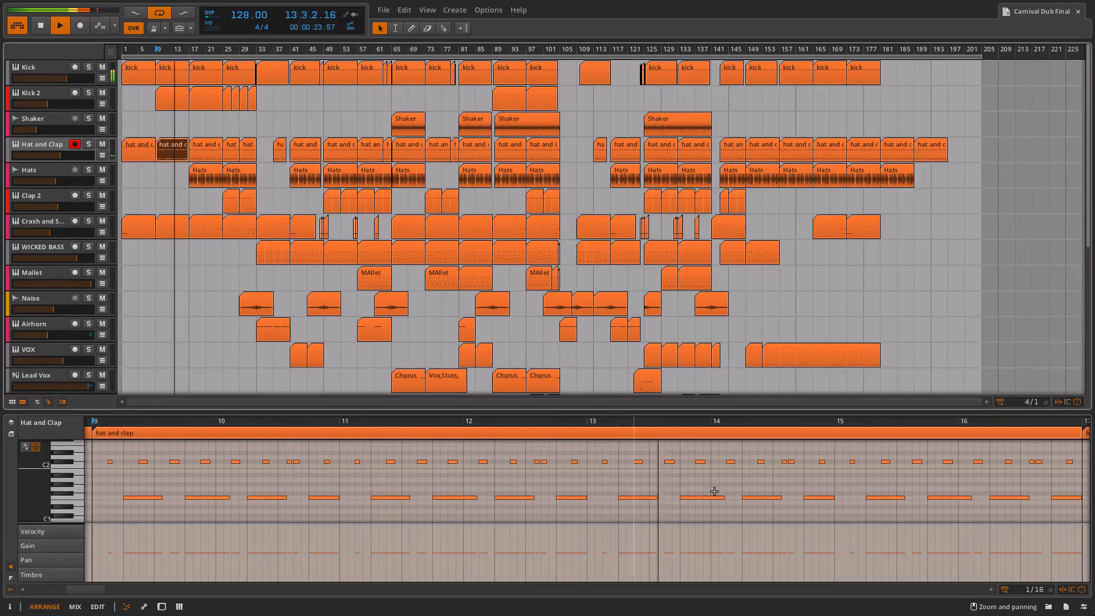
{"action": "left_click_drag", "start_coordinate": [797, 421], "coordinate": [257, 421]}
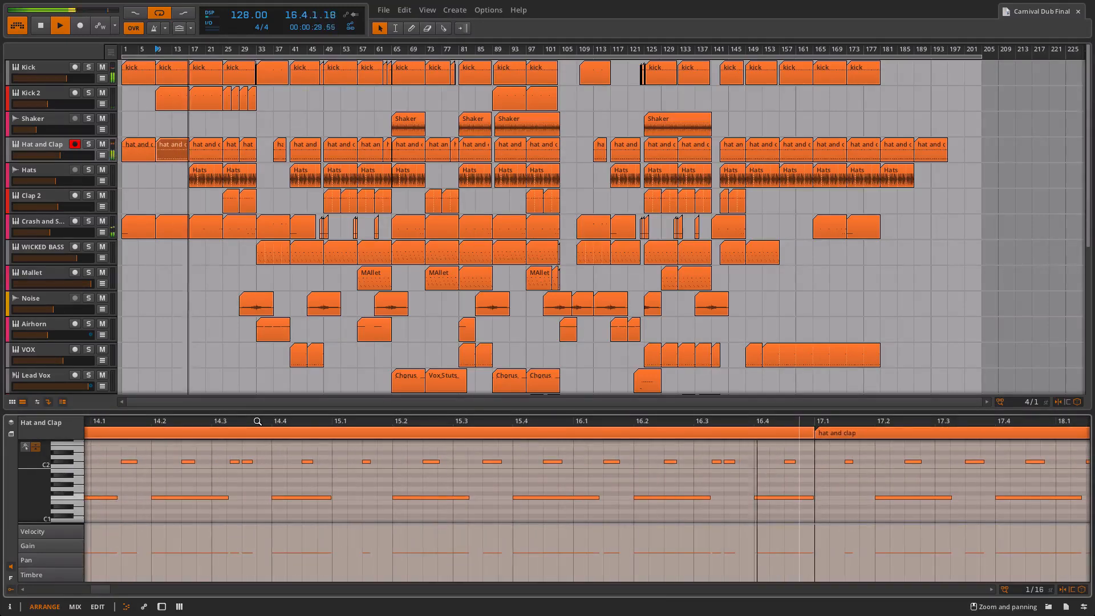
{"action": "key", "text": "space"}
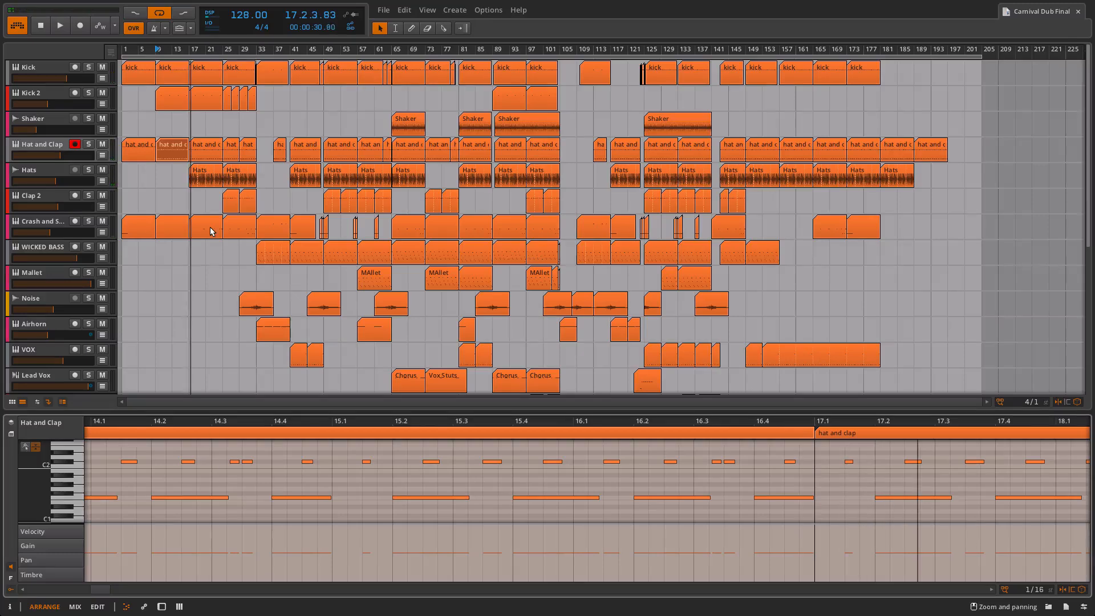
Step: Show the device chain of the Crash and Splash track
{"action": "left_click", "coordinate": [53, 222]}
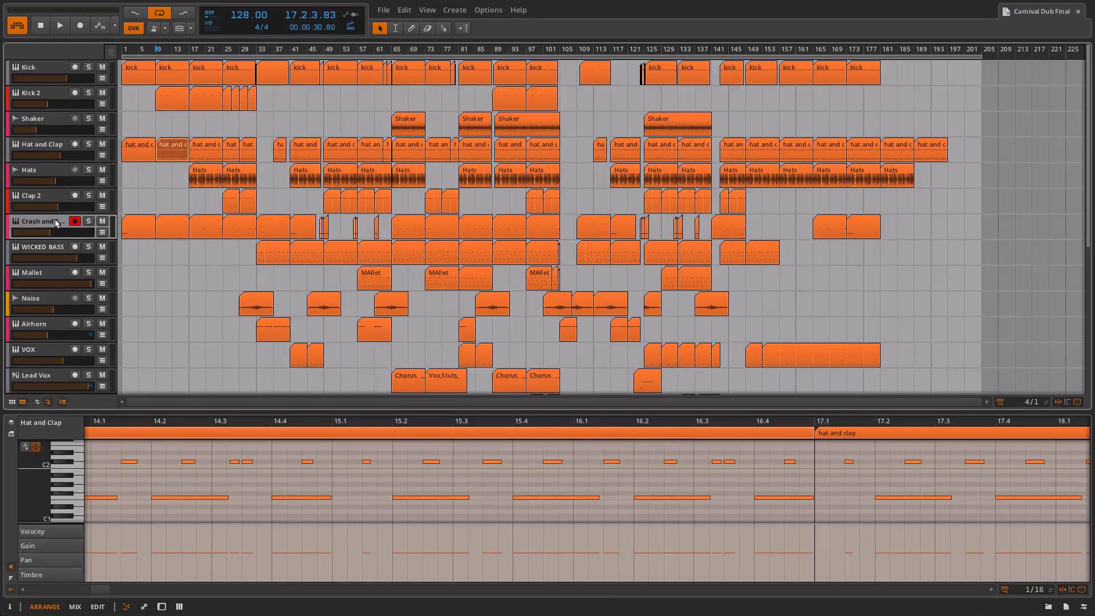
{"action": "double_click", "coordinate": [56, 224]}
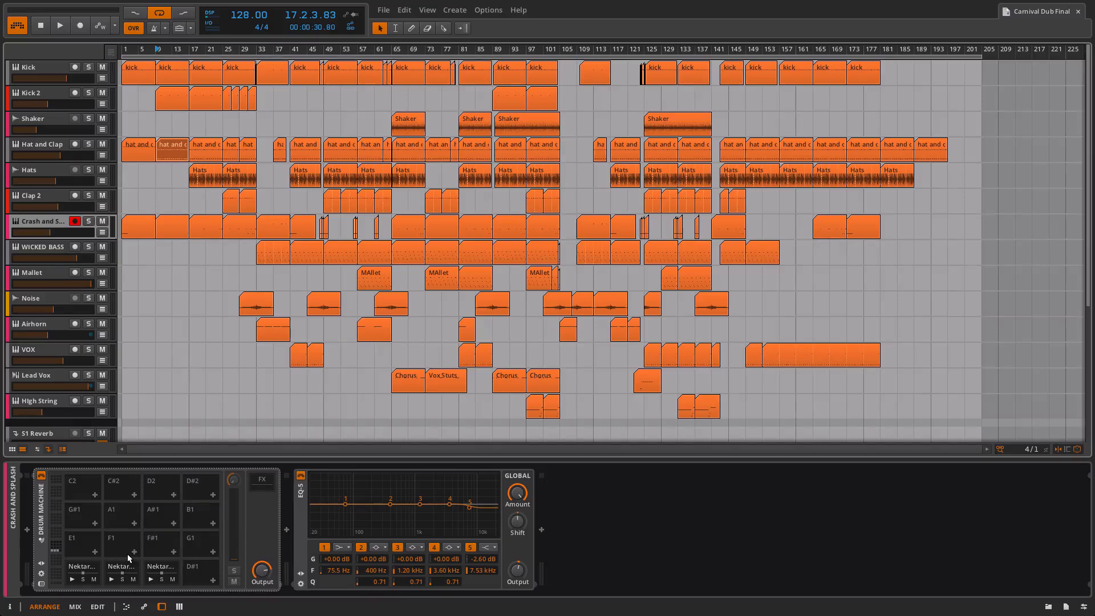
Step: Open the Crash and Splash clip at bar 9 and examine its notes between bars 9 and 17
{"action": "double_click", "coordinate": [174, 231]}
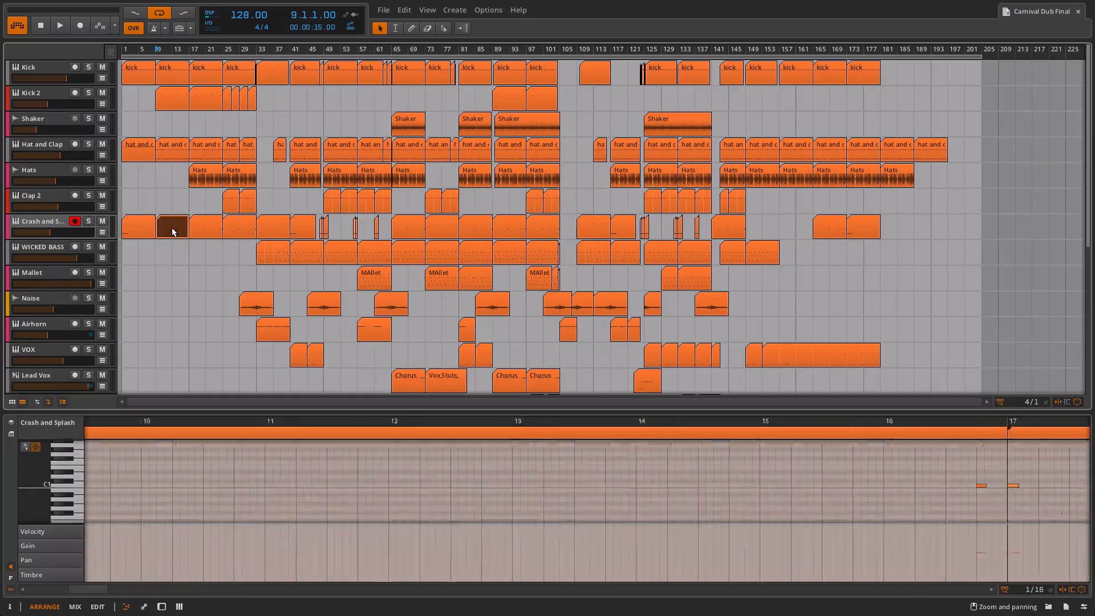
{"action": "scroll", "coordinate": [469, 482], "scroll_direction": "right", "scroll_amount": 4}
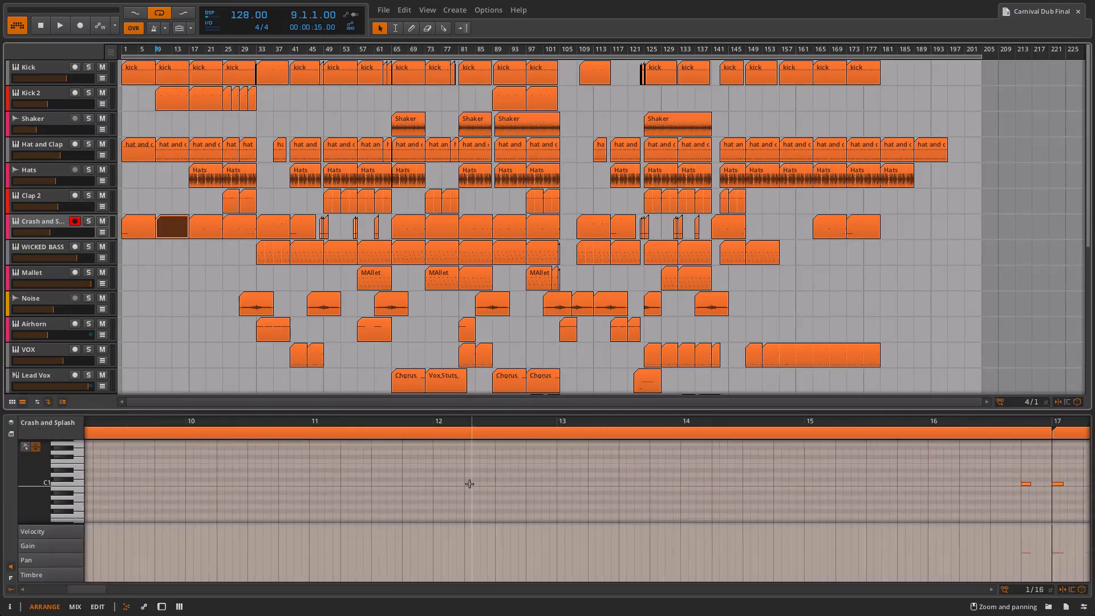
{"action": "scroll", "coordinate": [469, 484], "scroll_direction": "left", "scroll_amount": 10}
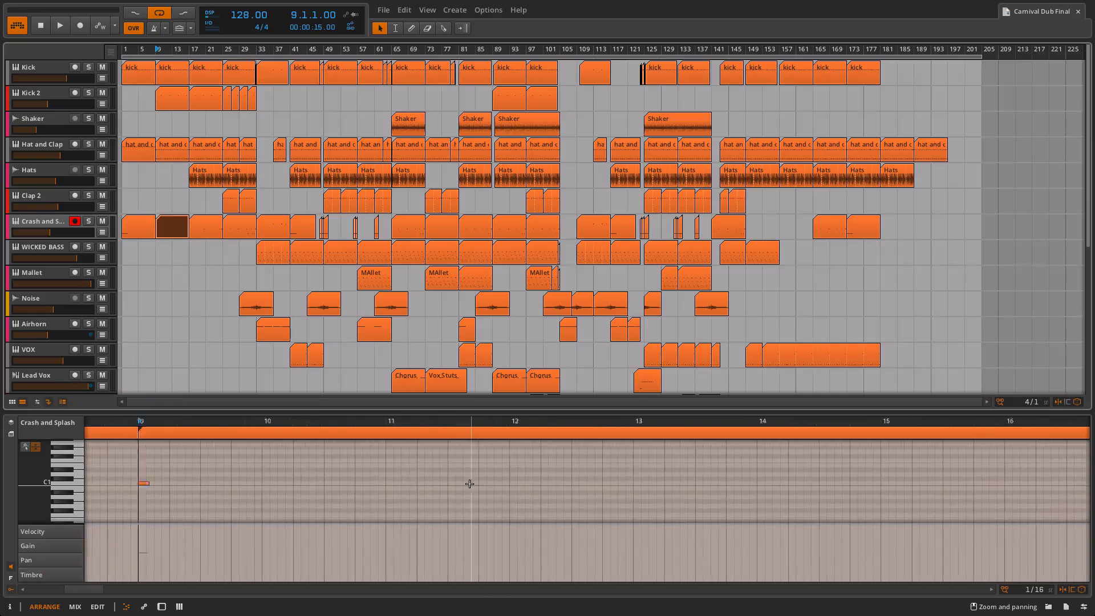
Step: Show the Crash and Splash track's device chain and audition its three loaded Nektar drum pads
{"action": "left_click", "coordinate": [66, 222]}
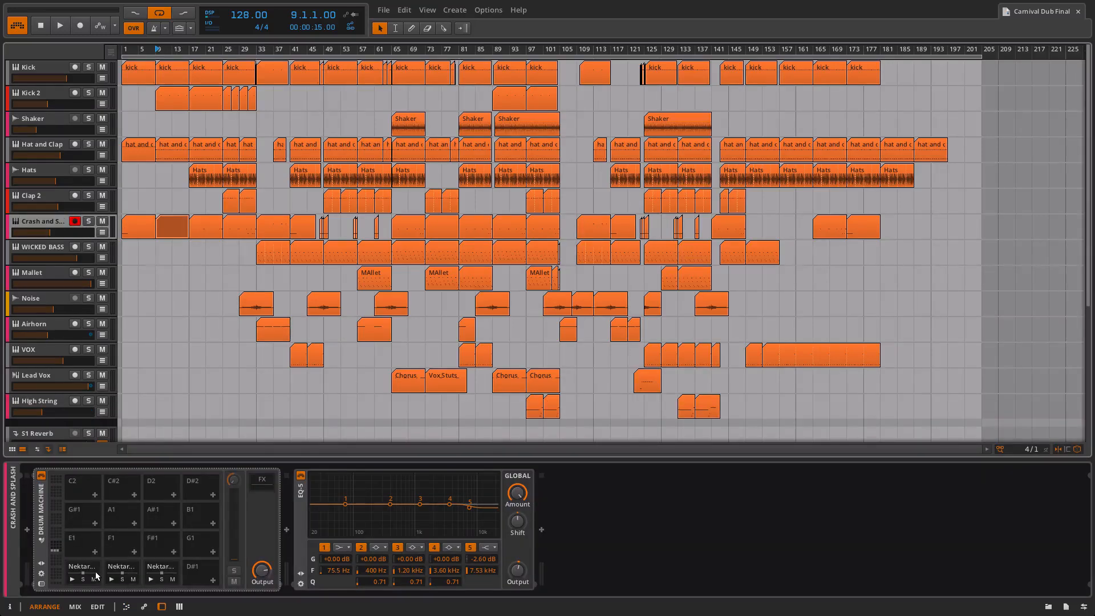
{"action": "left_click", "coordinate": [70, 579]}
{"action": "left_click", "coordinate": [70, 579]}
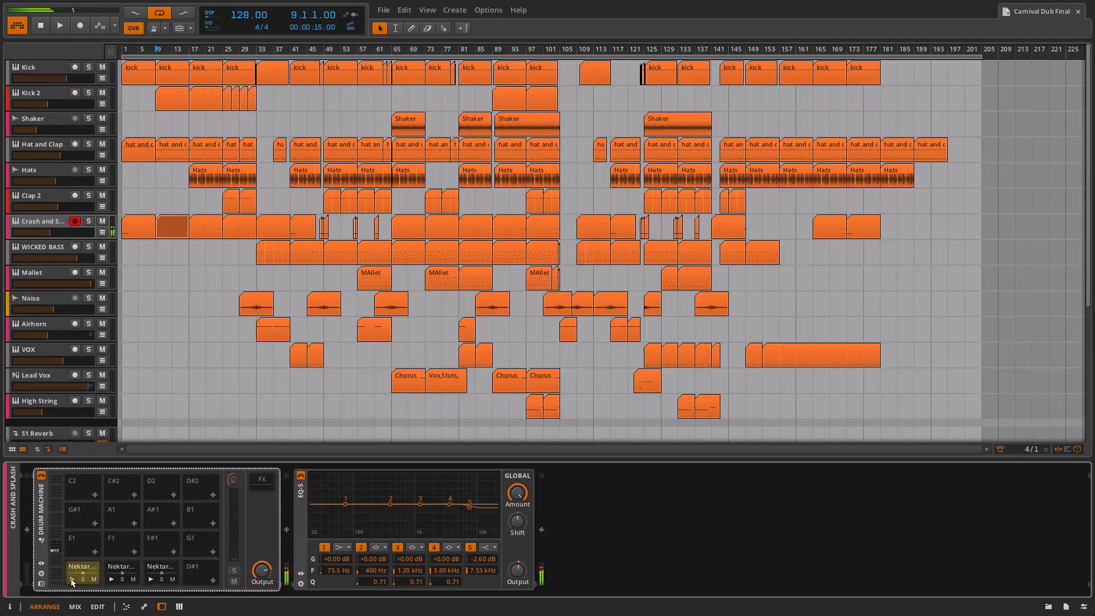
{"action": "left_click", "coordinate": [113, 576]}
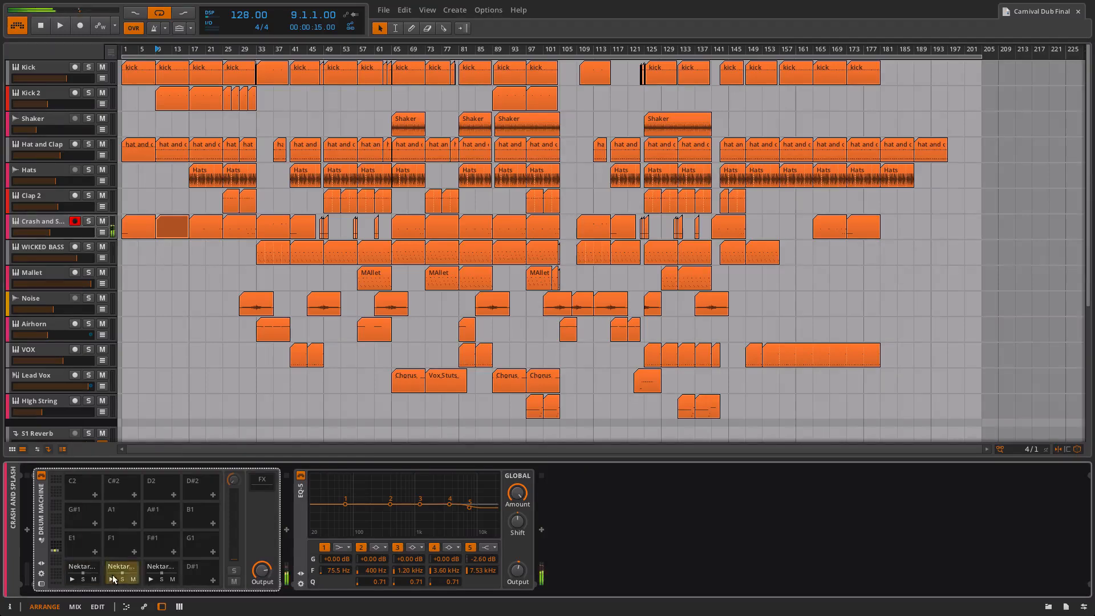
{"action": "left_click", "coordinate": [152, 579]}
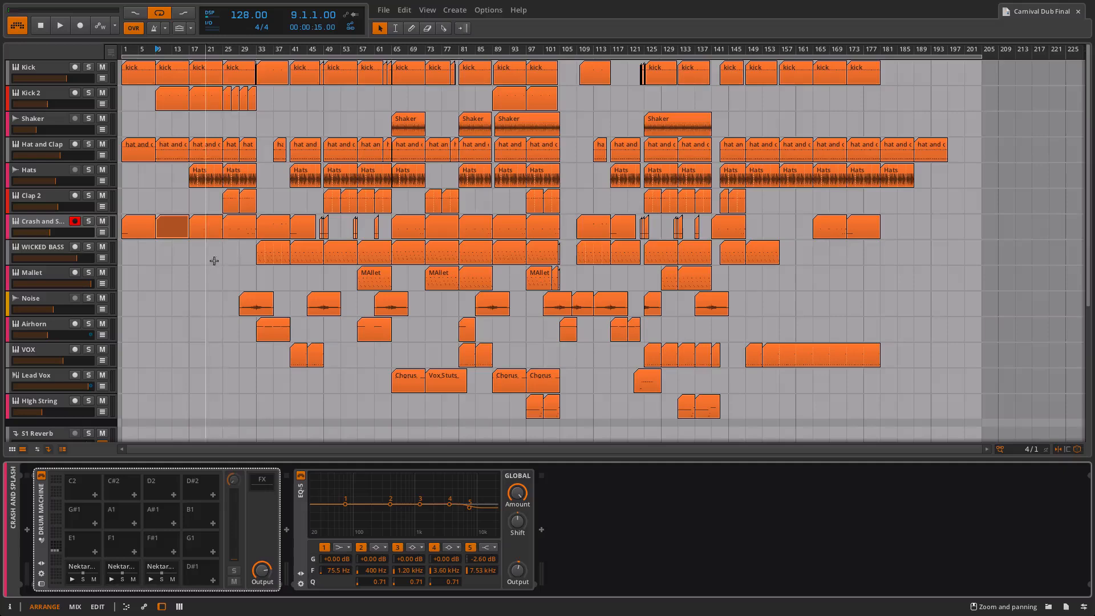
Step: Open the Crash and Splash clip at bar 25 and examine its notes up to bar 33
{"action": "double_click", "coordinate": [237, 227]}
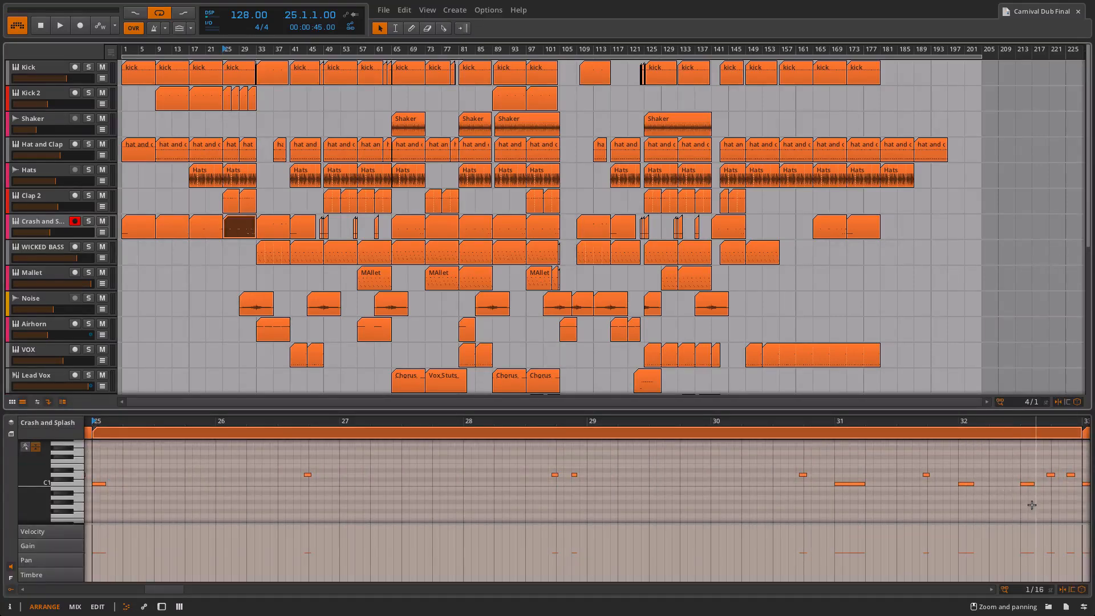
{"action": "scroll", "coordinate": [1032, 506], "scroll_direction": "right", "scroll_amount": 5}
{"action": "scroll", "coordinate": [896, 466], "scroll_direction": "left", "scroll_amount": 3}
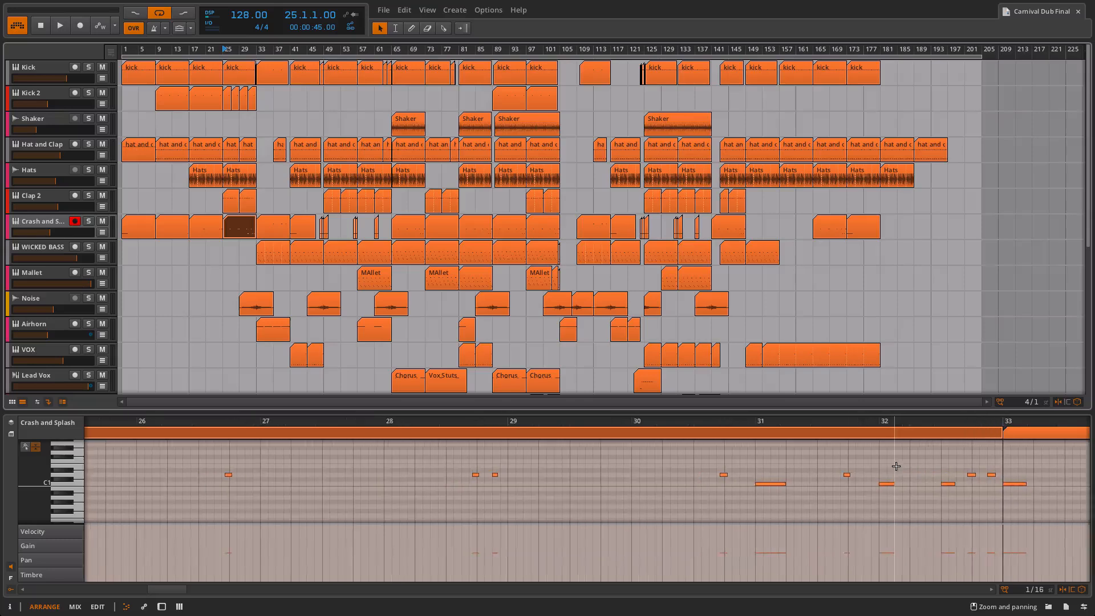
Step: Show the Hats audio clip and play from bar 17, muting and unmuting the Hats track
{"action": "left_click", "coordinate": [49, 171]}
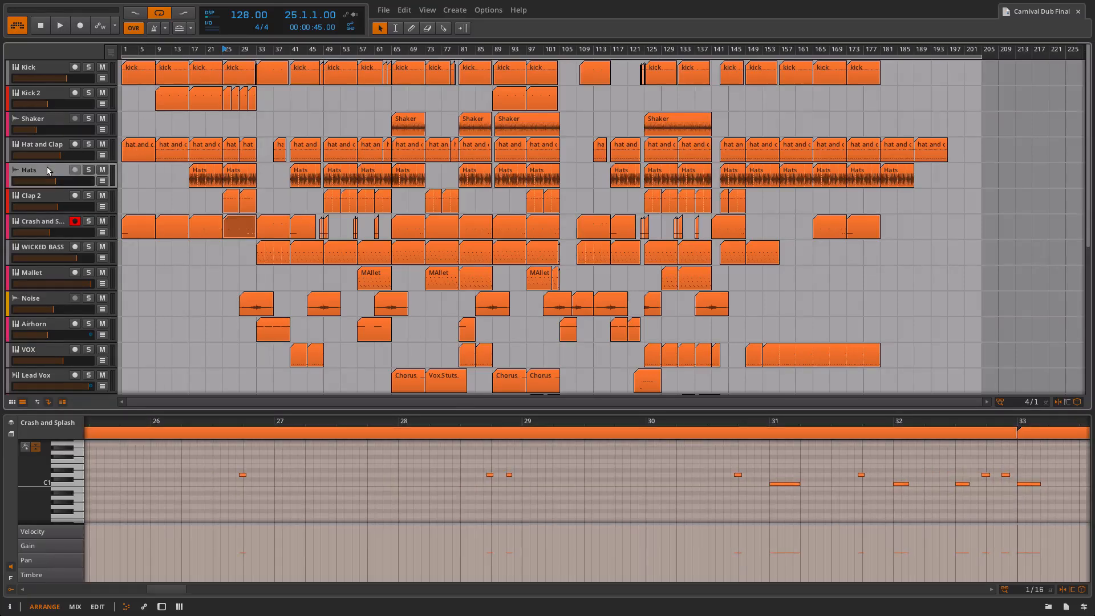
{"action": "left_click", "coordinate": [186, 179]}
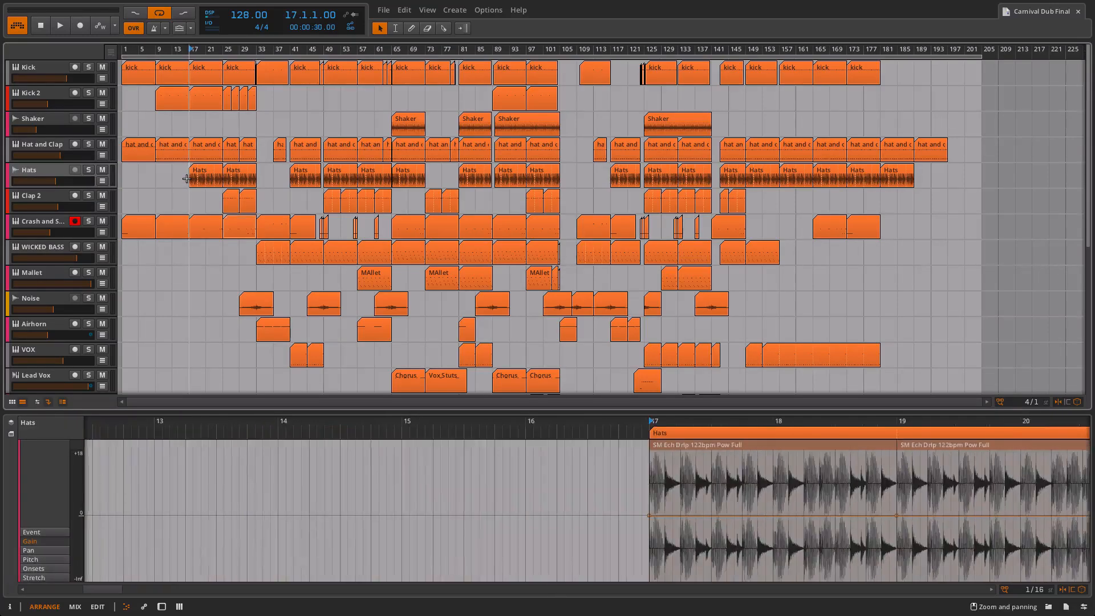
{"action": "key", "text": "space"}
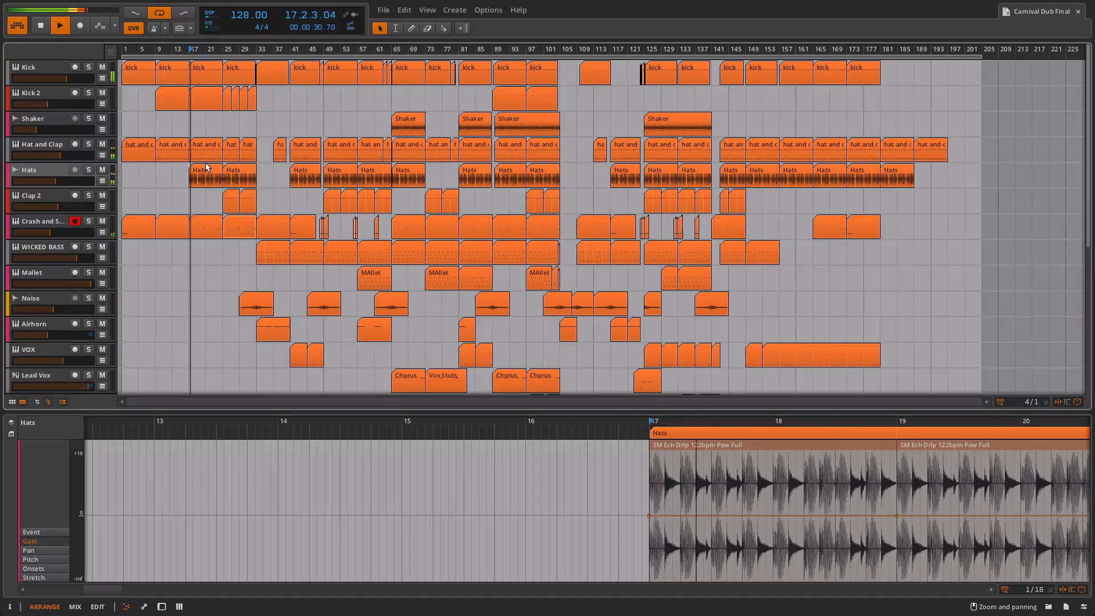
{"action": "left_click", "coordinate": [103, 170]}
{"action": "left_click", "coordinate": [102, 170]}
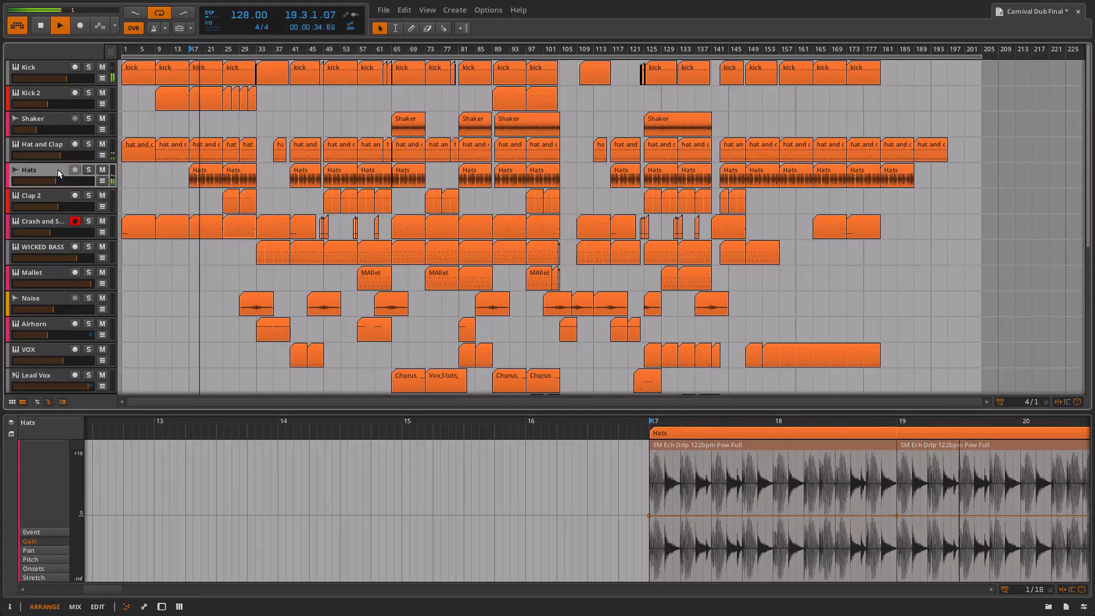
Step: Show the Hats track's devices and audition from bar 17 with EQ-DJ bypassed, re-enabling it after stopping
{"action": "key", "text": "d"}
{"action": "key", "text": "space"}
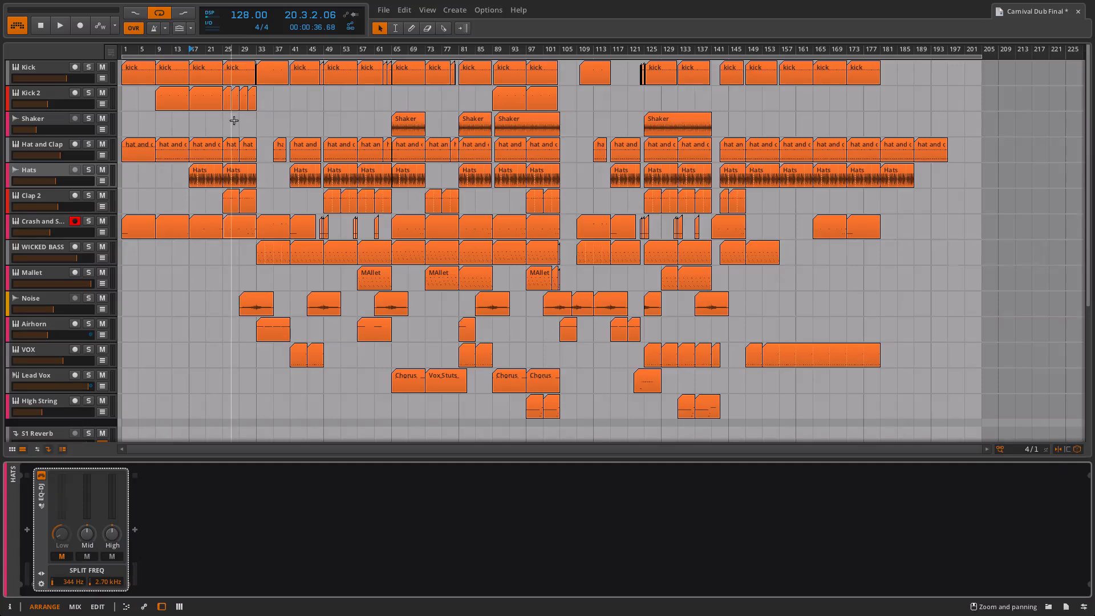
{"action": "key", "text": "space"}
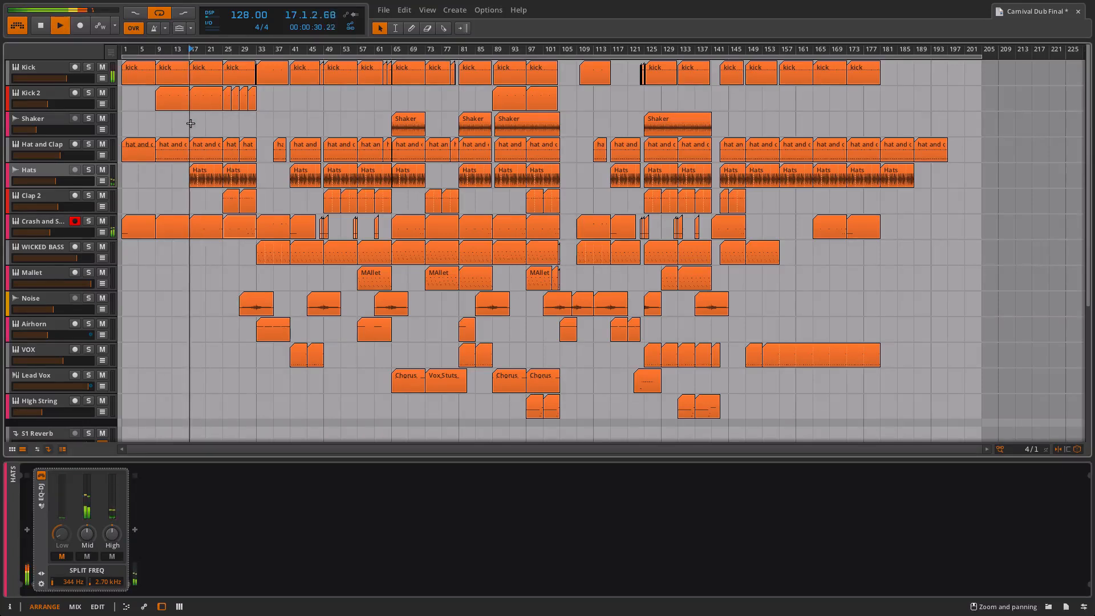
{"action": "left_click", "coordinate": [40, 476]}
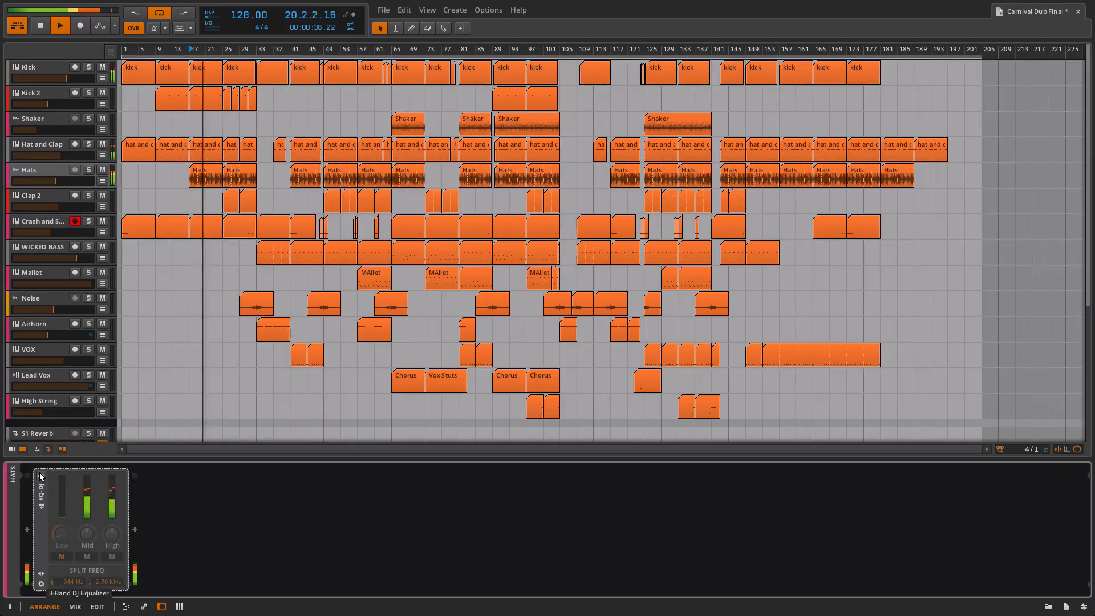
{"action": "key", "text": "space"}
{"action": "left_click", "coordinate": [41, 476]}
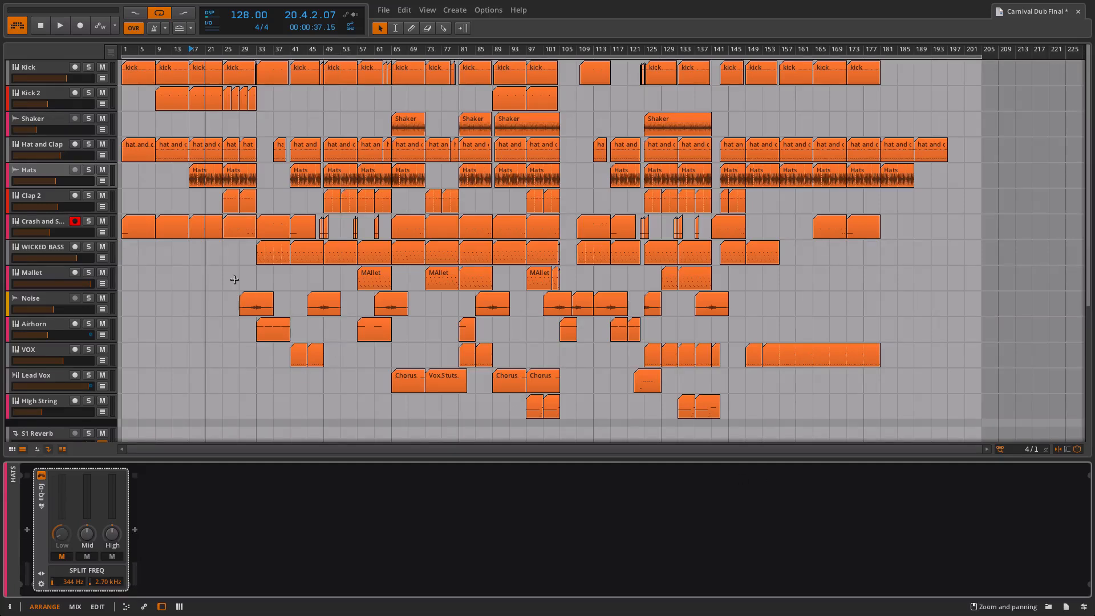
Step: Show the Clap 2 track's devices and play from bar 25, toggling the track's solo on and off before stopping
{"action": "left_click", "coordinate": [50, 200]}
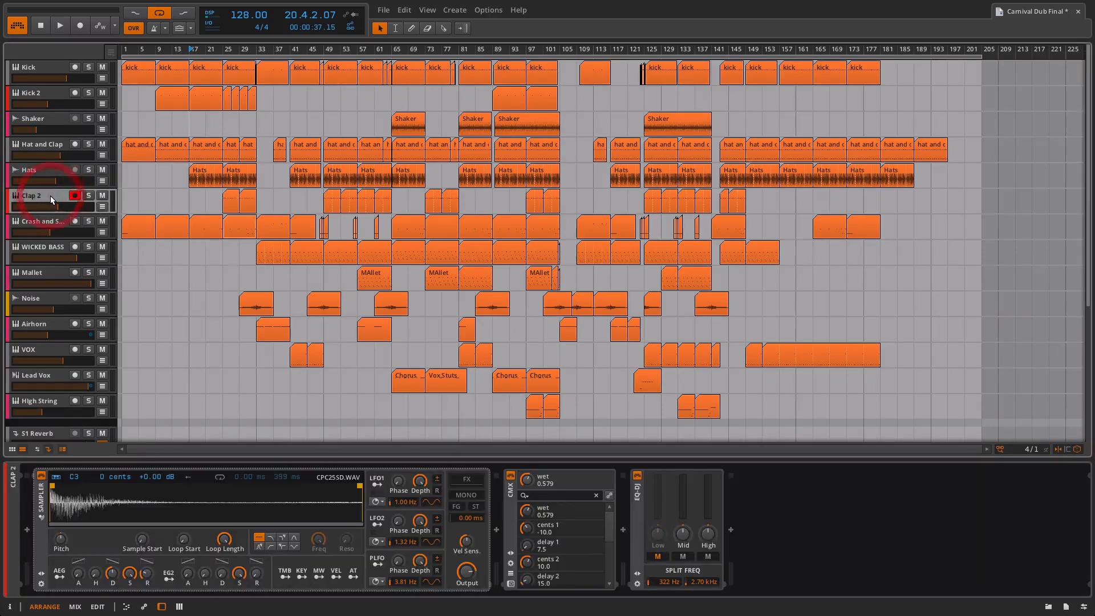
{"action": "left_click", "coordinate": [224, 122]}
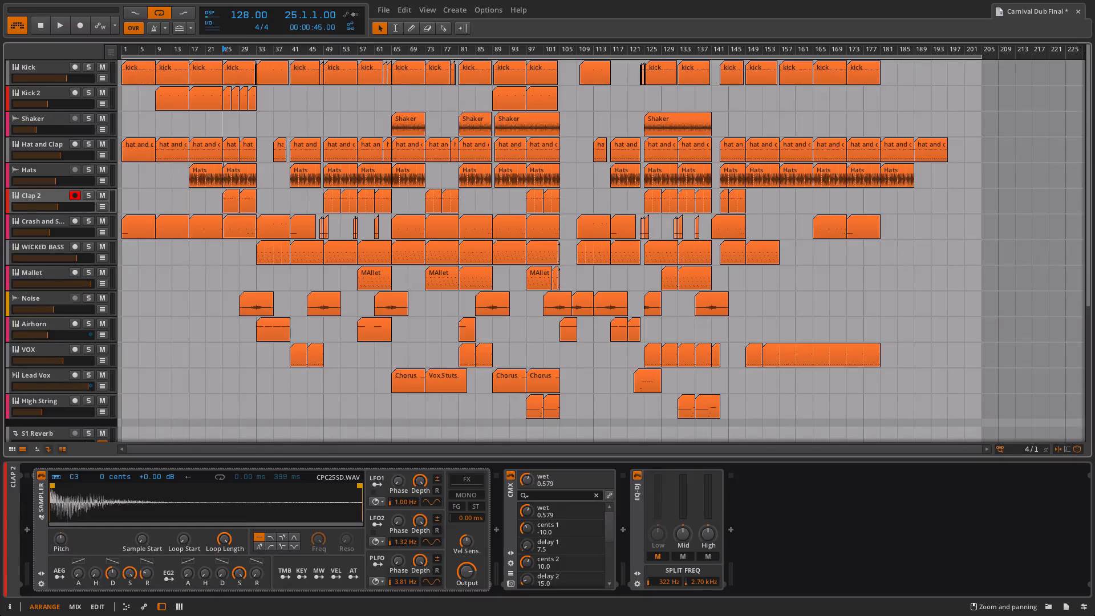
{"action": "left_click", "coordinate": [224, 117]}
{"action": "left_click", "coordinate": [51, 197]}
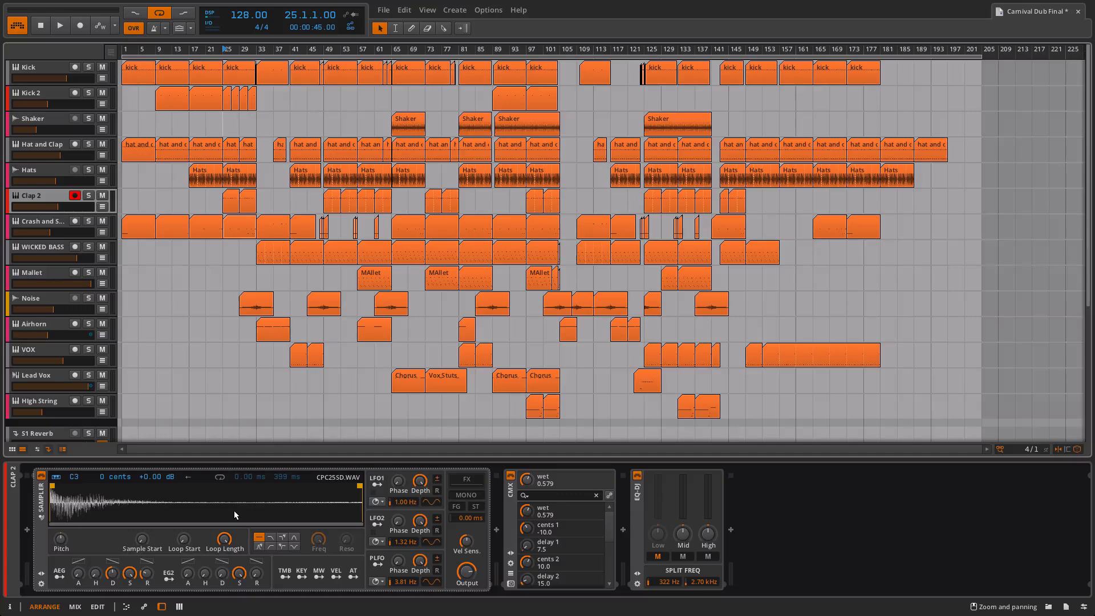
{"action": "key", "text": "space"}
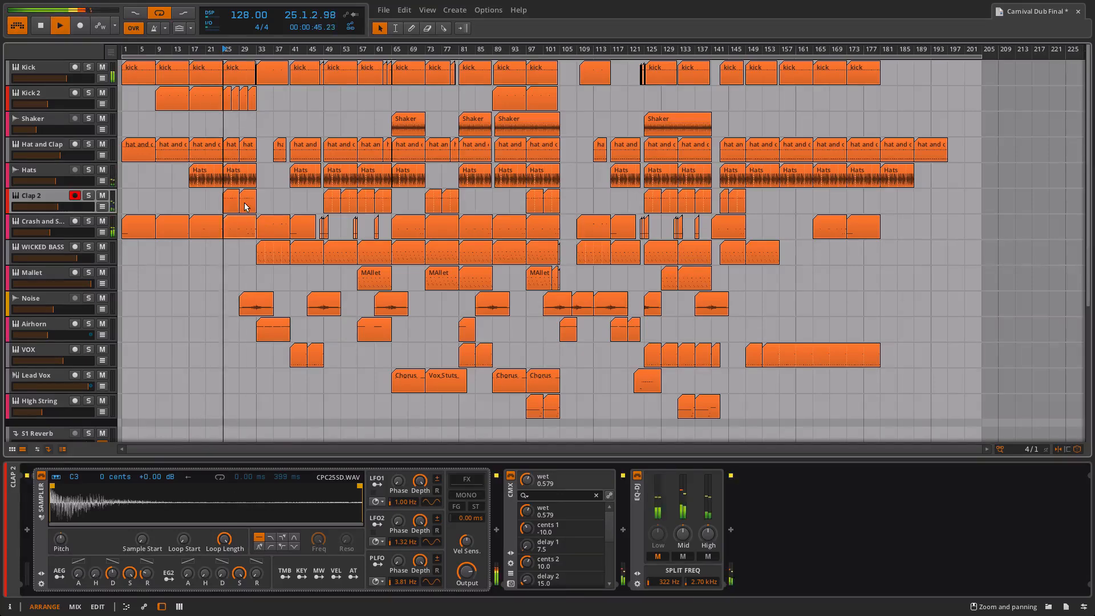
{"action": "left_click", "coordinate": [89, 195]}
{"action": "left_click", "coordinate": [89, 197]}
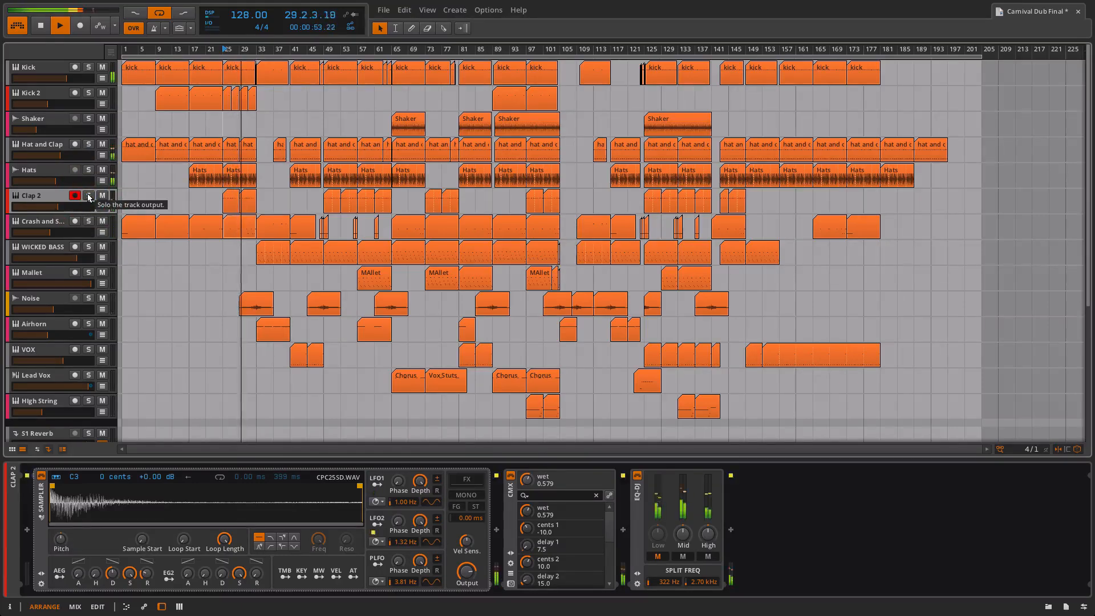
{"action": "key", "text": "space"}
Step: Solo the Clap 2 track at bar 25 and view the CMX stereo microshifter's plug-in window, closing it again
{"action": "left_click", "coordinate": [88, 196]}
{"action": "left_click", "coordinate": [223, 193]}
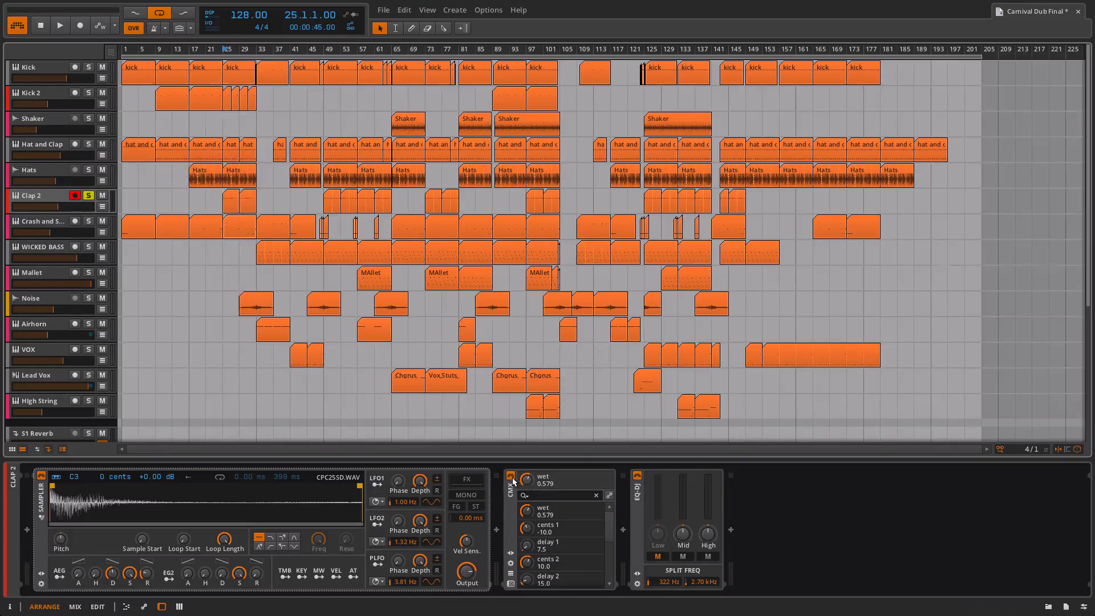
{"action": "left_click", "coordinate": [511, 583]}
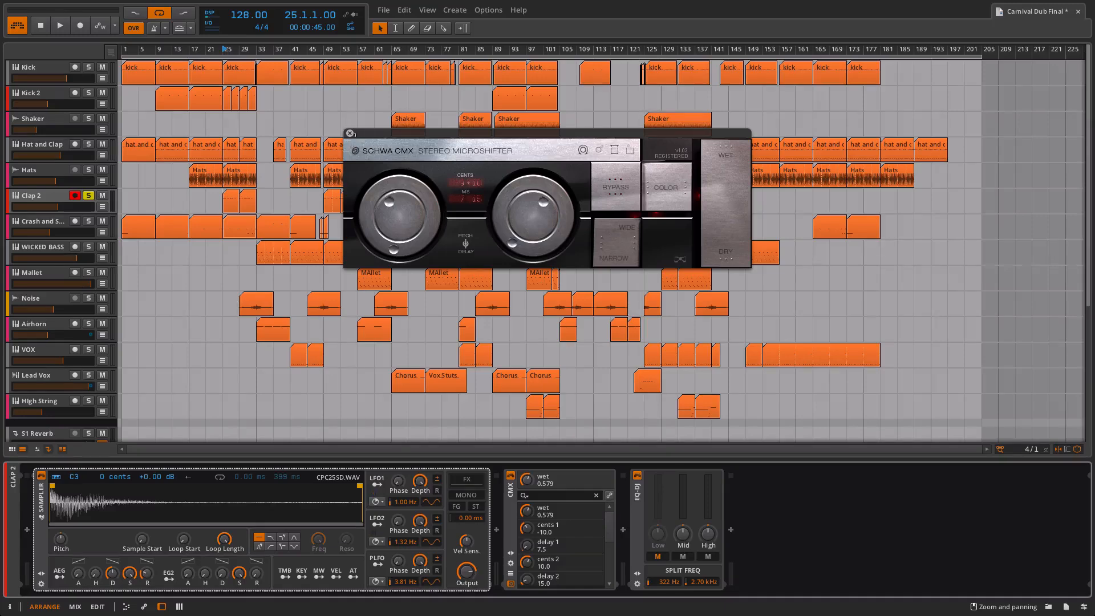
{"action": "left_click", "coordinate": [350, 136]}
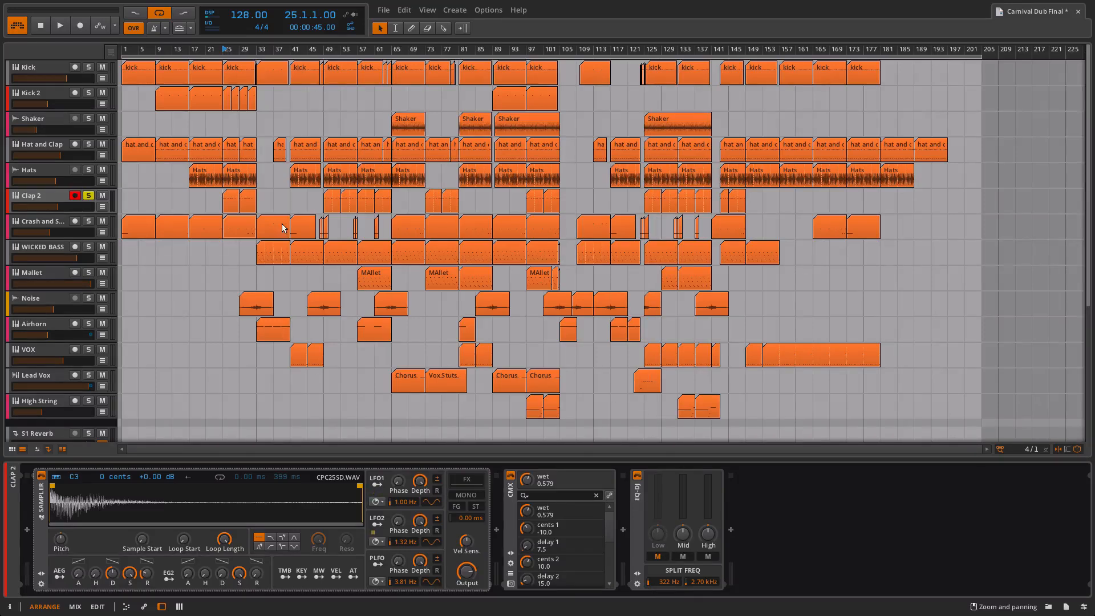
Step: Compare the soloed Clap 2 from bar 25 with CMX bypassed and enabled, and unsolo it to play the full mix
{"action": "left_click", "coordinate": [510, 477]}
{"action": "key", "text": "space"}
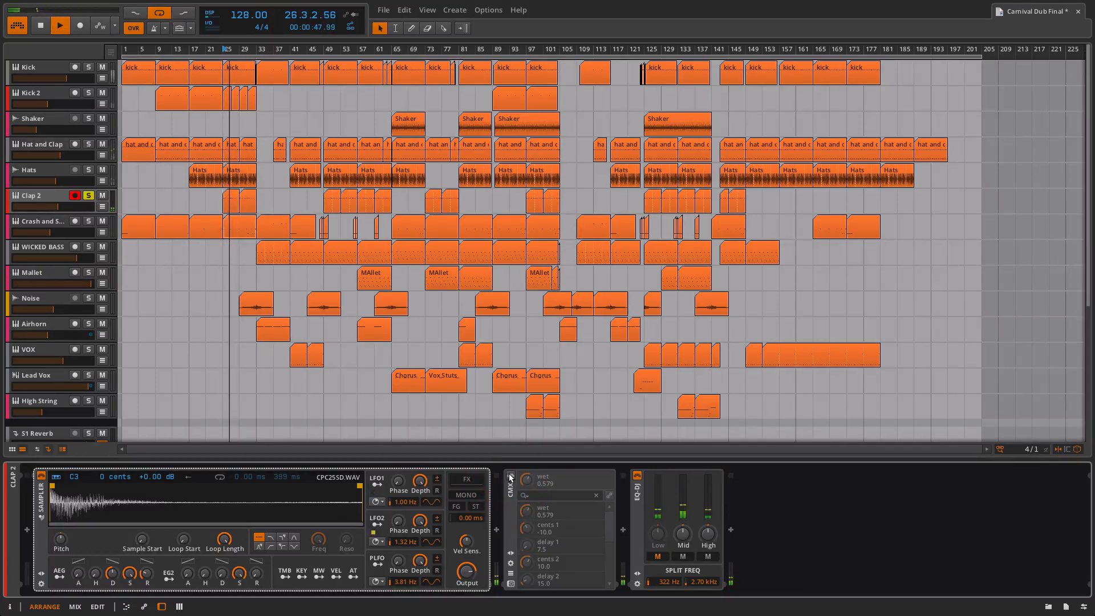
{"action": "left_click", "coordinate": [510, 476]}
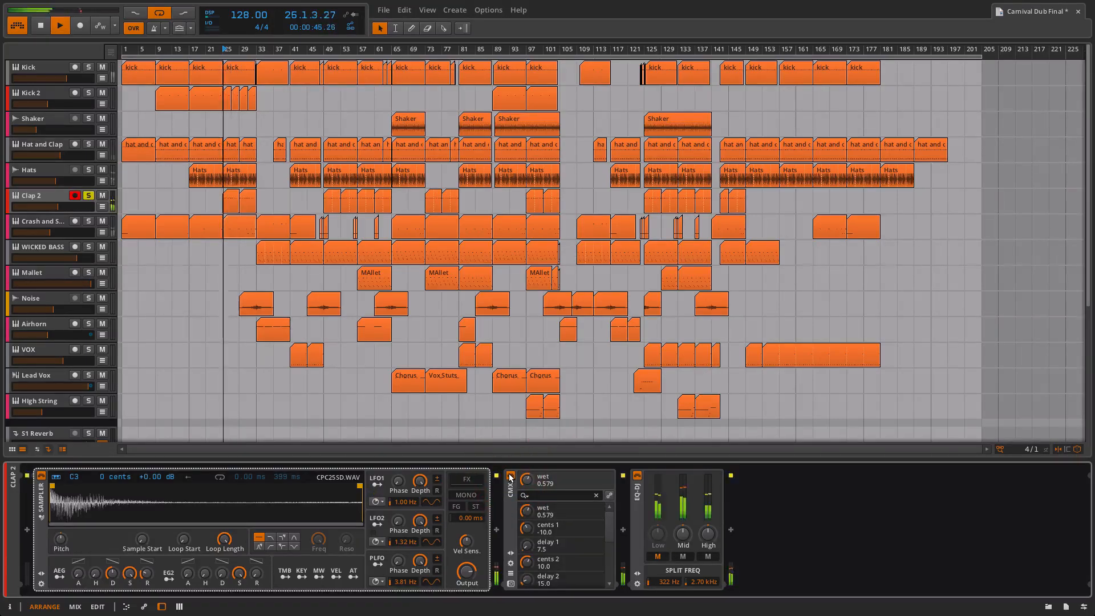
{"action": "key", "text": "space"}
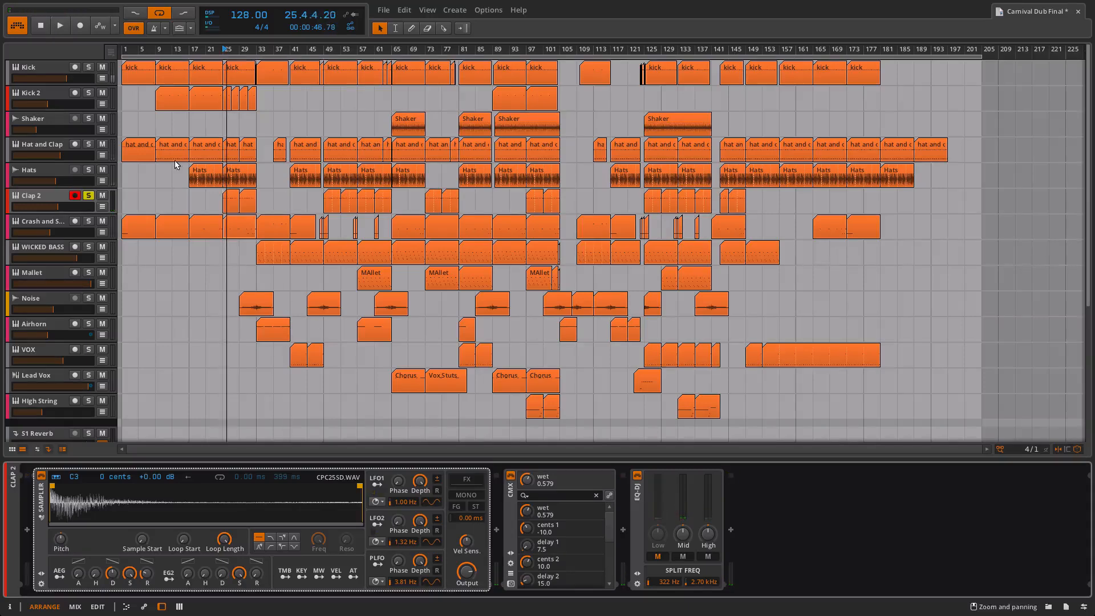
{"action": "left_click", "coordinate": [88, 195]}
{"action": "key", "text": "space"}
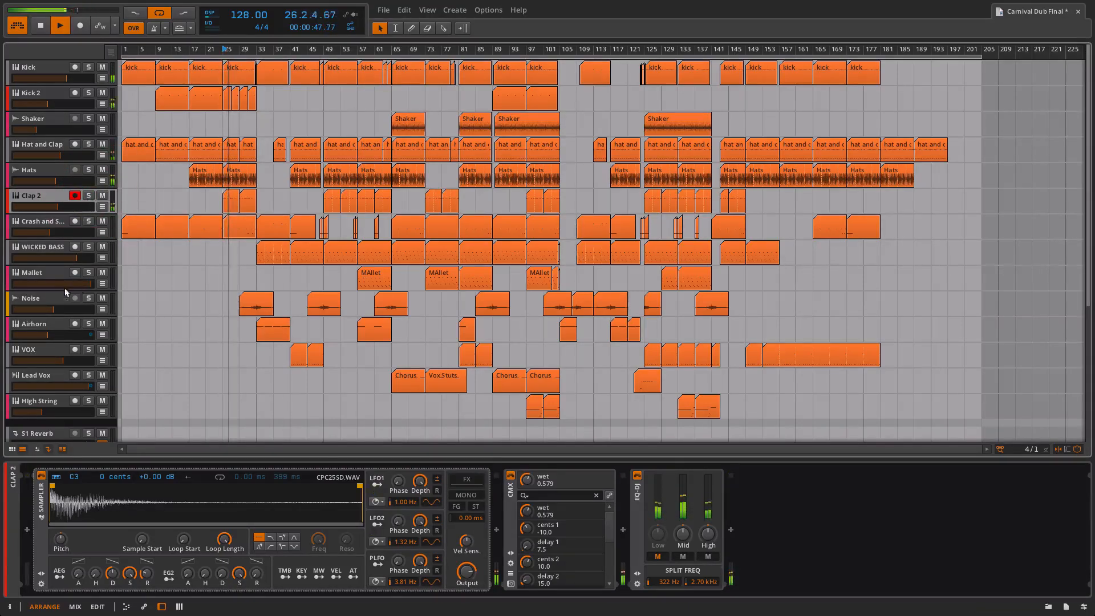
Step: Show the Noise track's device, play its clip at bar 29 while viewing it up close, and stop playback
{"action": "left_click", "coordinate": [54, 301]}
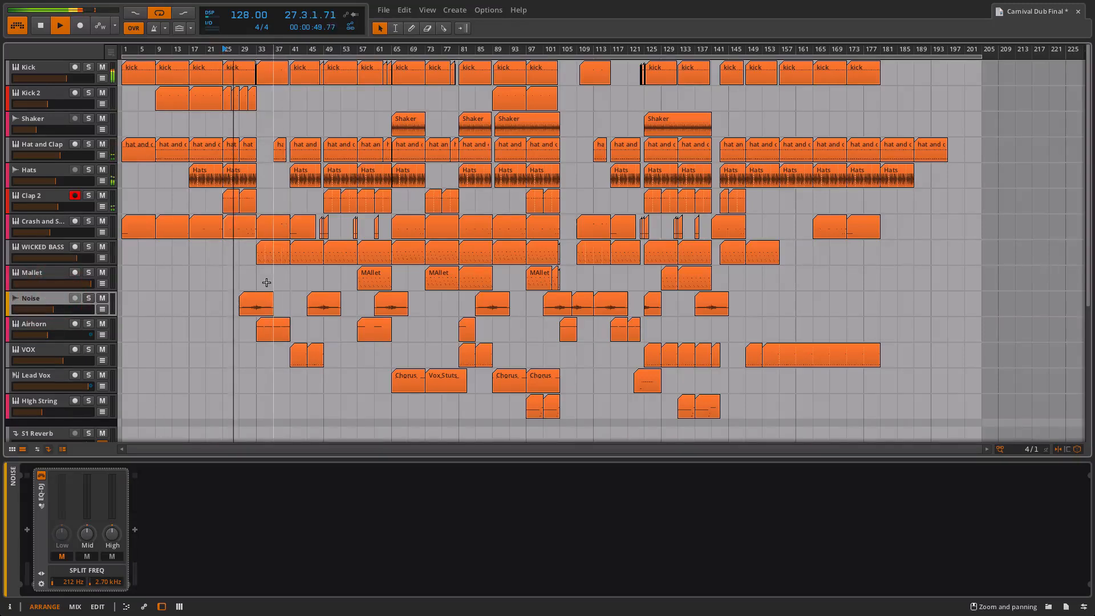
{"action": "left_click", "coordinate": [256, 309]}
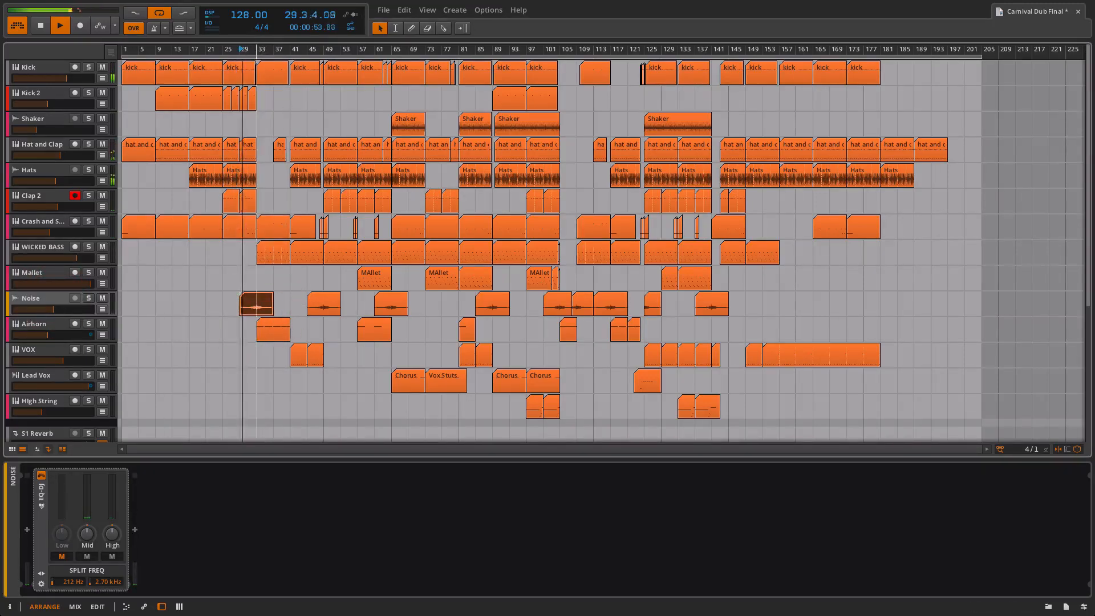
{"action": "scroll", "coordinate": [257, 309], "scroll_direction": "up", "scroll_amount": 2}
{"action": "scroll", "coordinate": [435, 294], "scroll_direction": "up", "scroll_amount": 3}
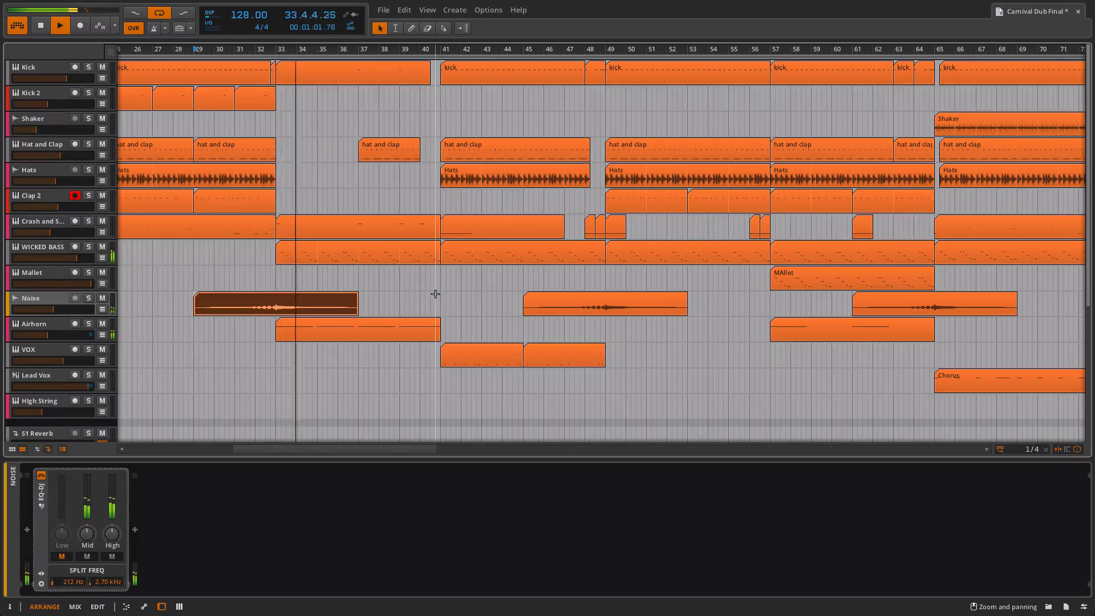
{"action": "key", "text": "space"}
Step: Solo the Airhorn track and play it from bar 29, restarting from bar 32
{"action": "left_click", "coordinate": [88, 324]}
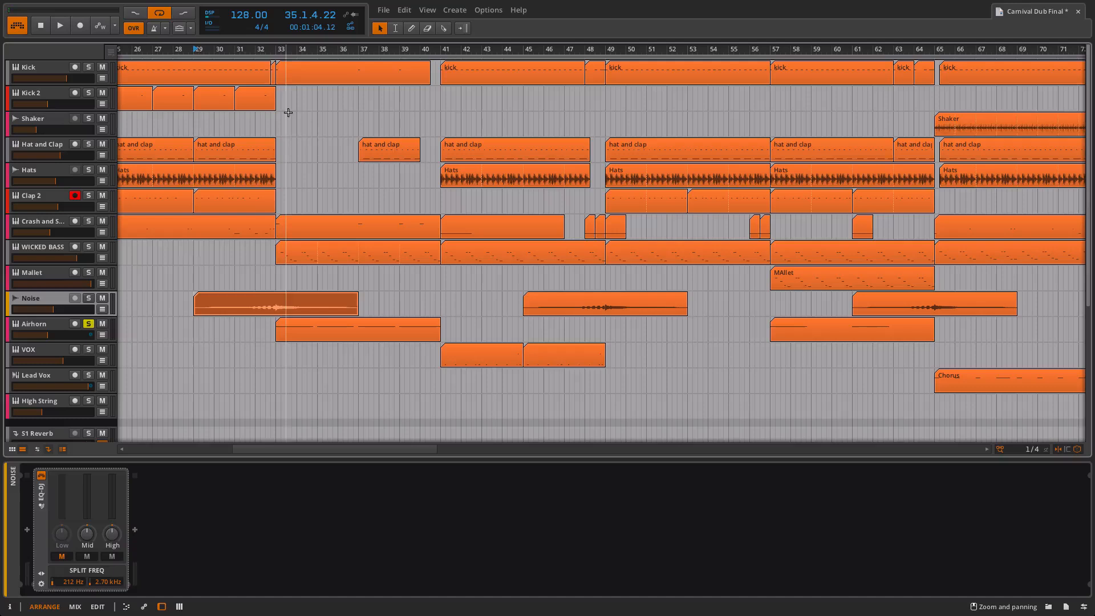
{"action": "left_click", "coordinate": [256, 126]}
{"action": "key", "text": "space"}
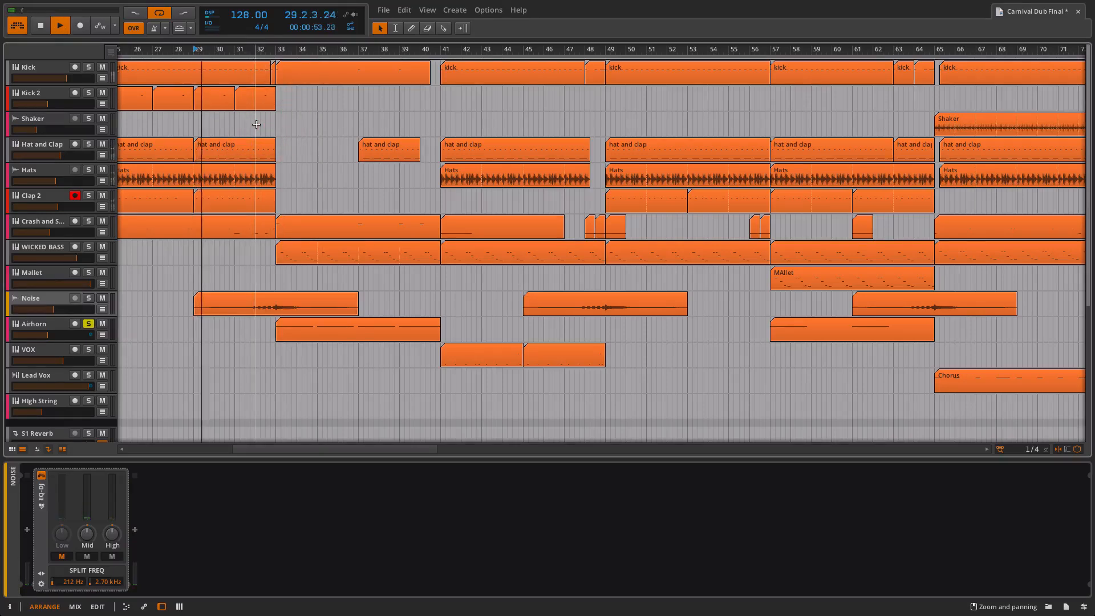
{"action": "left_click", "coordinate": [256, 119]}
{"action": "key", "text": "space"}
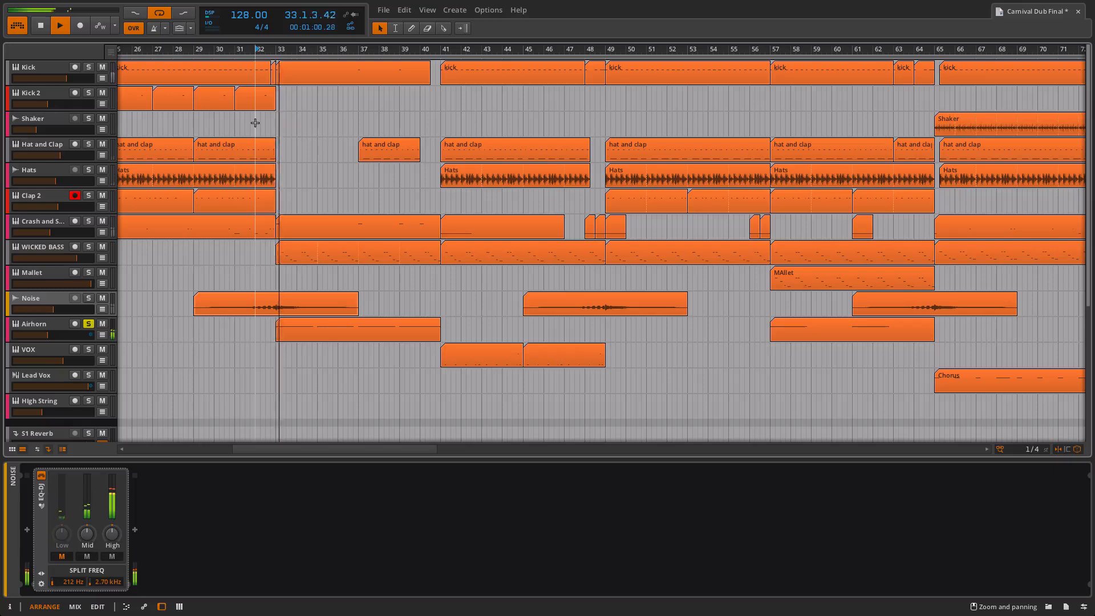
Step: Show the Airhorn track's device chain, stop playback, and examine all of the track's automation lanes
{"action": "left_click", "coordinate": [50, 329]}
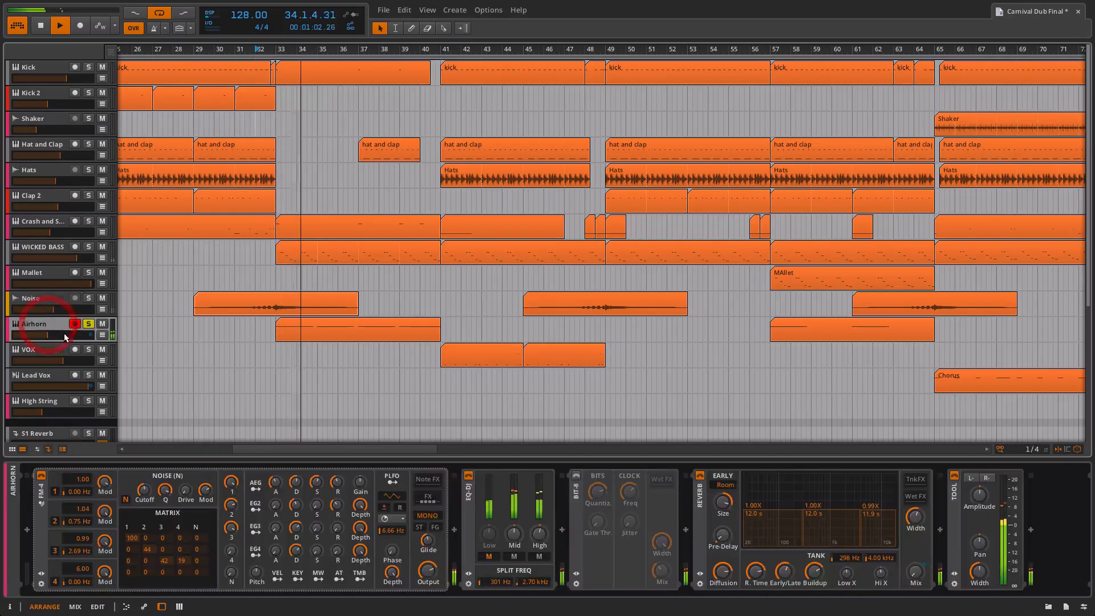
{"action": "key", "text": "space"}
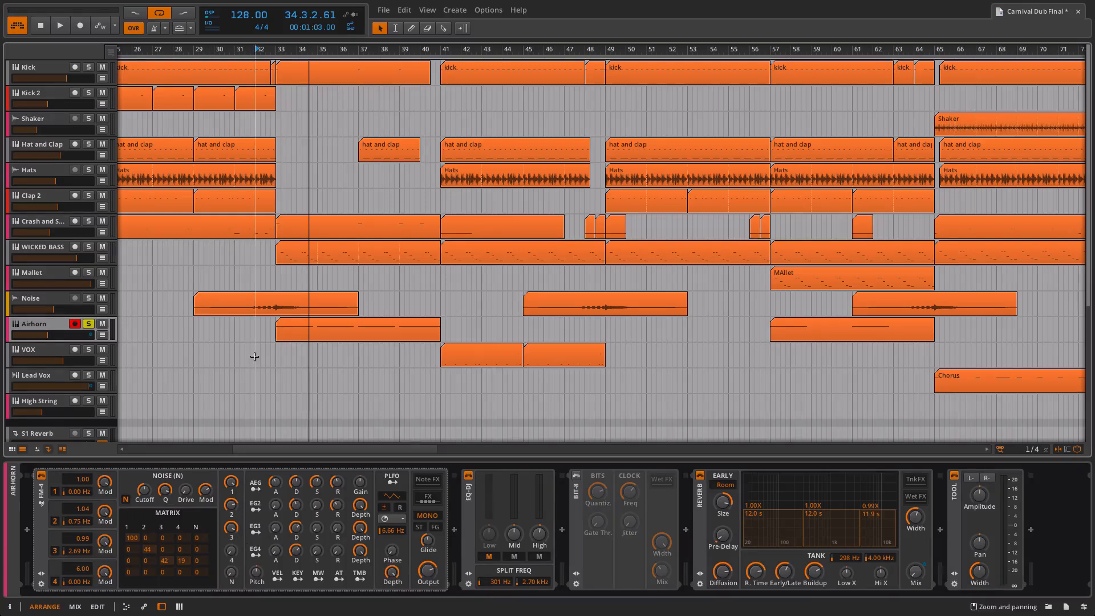
{"action": "left_click", "coordinate": [102, 336]}
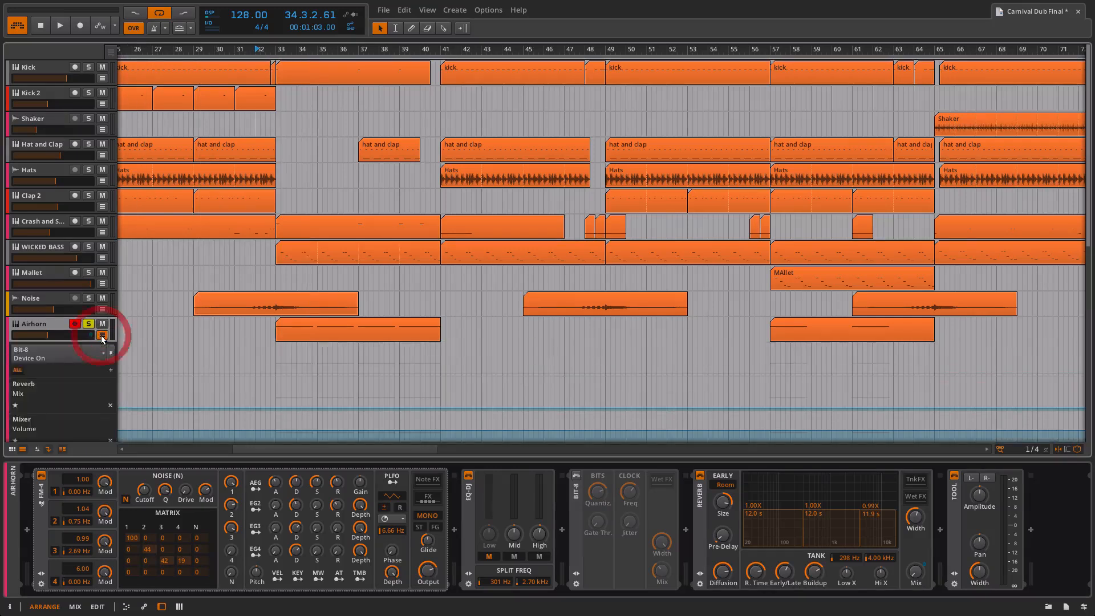
{"action": "left_click", "coordinate": [18, 370]}
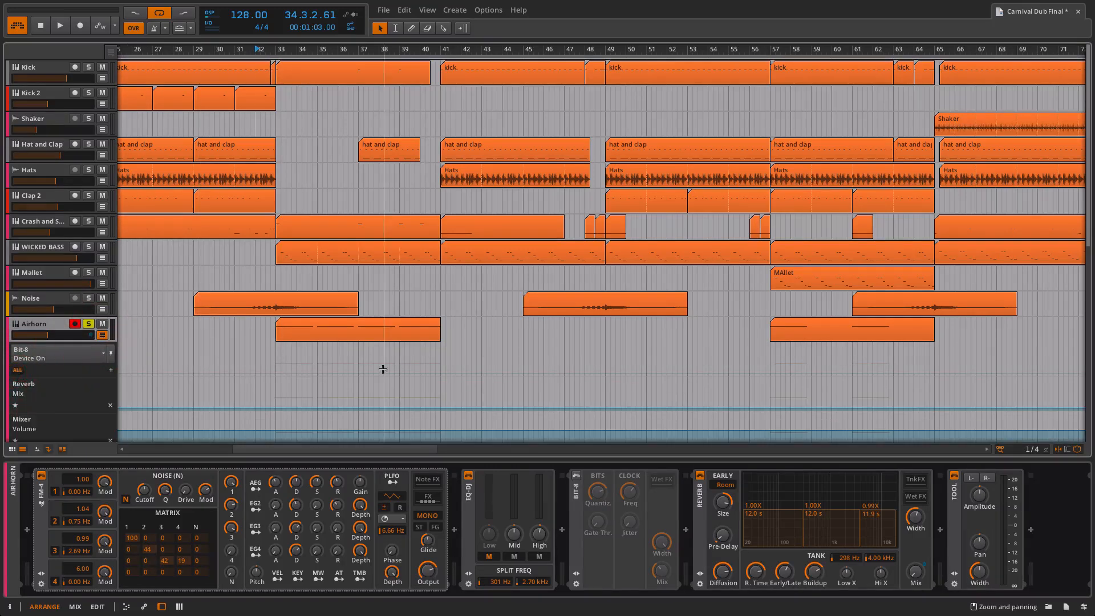
{"action": "scroll", "coordinate": [383, 369], "scroll_direction": "down", "scroll_amount": 3}
{"action": "scroll", "coordinate": [383, 369], "scroll_direction": "down", "scroll_amount": 2}
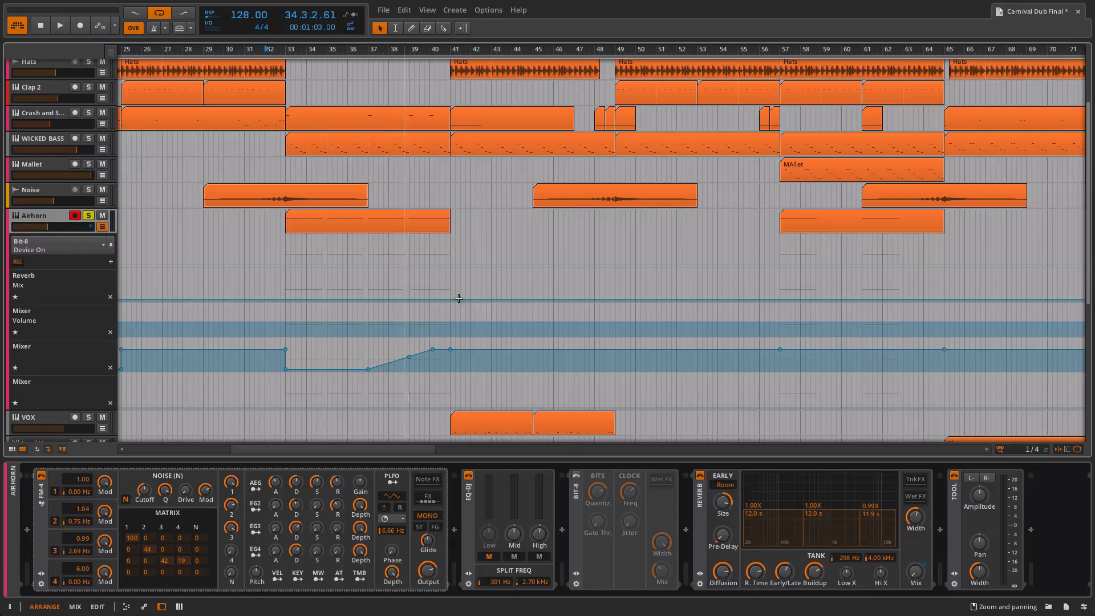
{"action": "scroll", "coordinate": [480, 385], "scroll_direction": "down", "scroll_amount": 3}
{"action": "scroll", "coordinate": [482, 386], "scroll_direction": "up", "scroll_amount": 3}
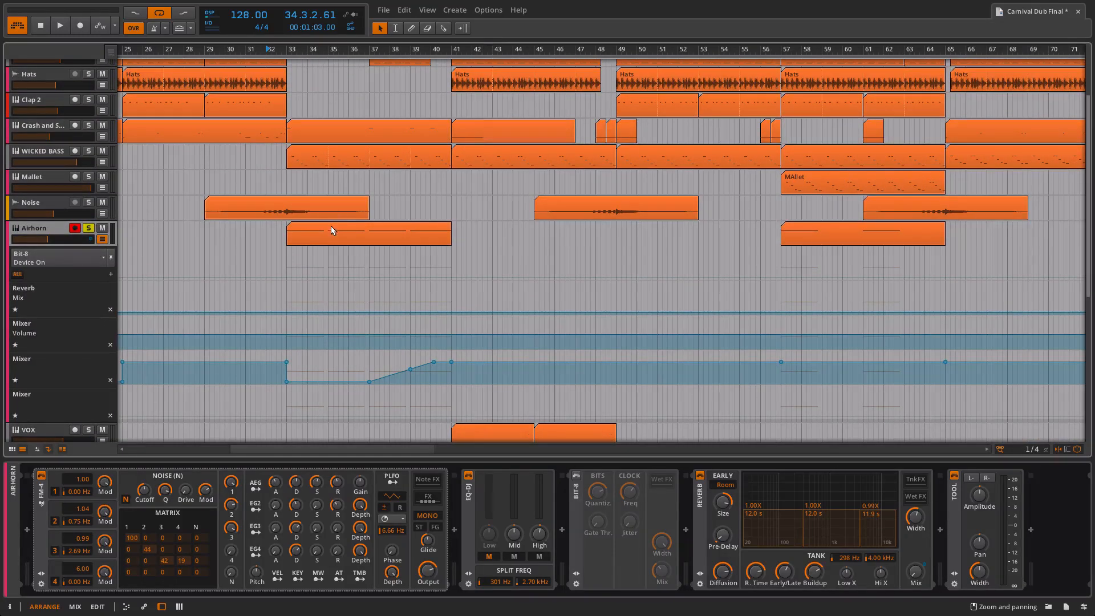
Step: Open the Airhorn clip at bar 33 to examine its notes, play it from there, and unsolo the track
{"action": "double_click", "coordinate": [333, 231]}
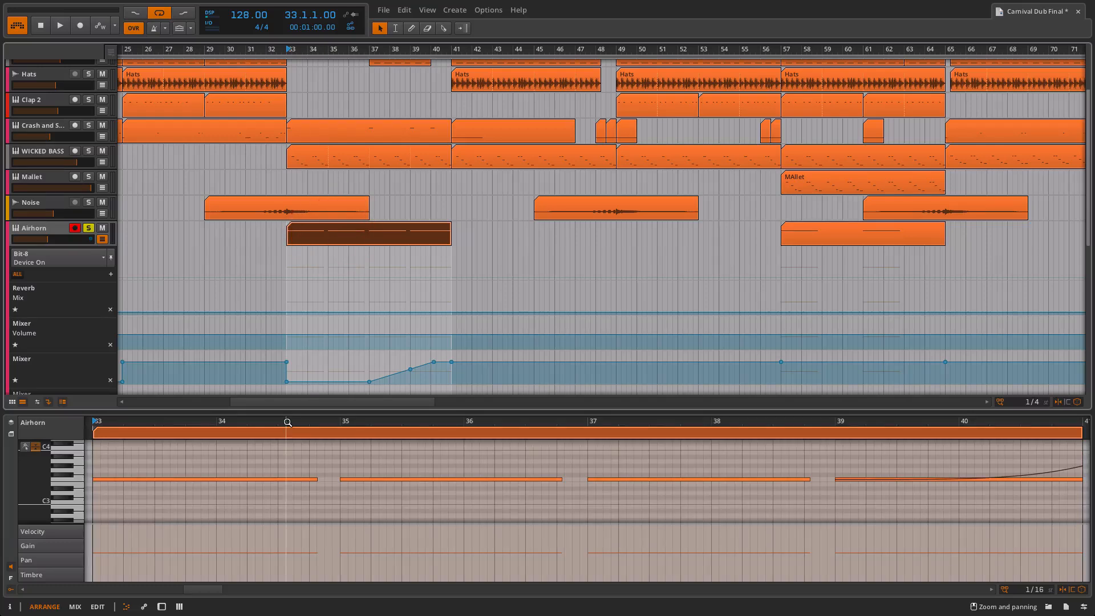
{"action": "left_click", "coordinate": [35, 576]}
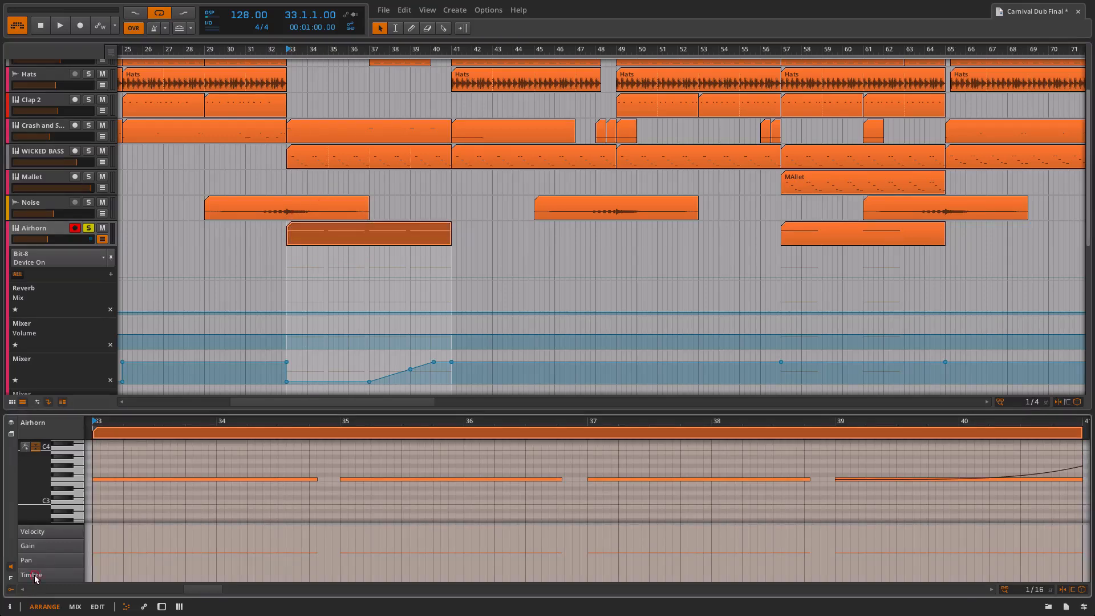
{"action": "scroll", "coordinate": [717, 521], "scroll_direction": "right", "scroll_amount": 6}
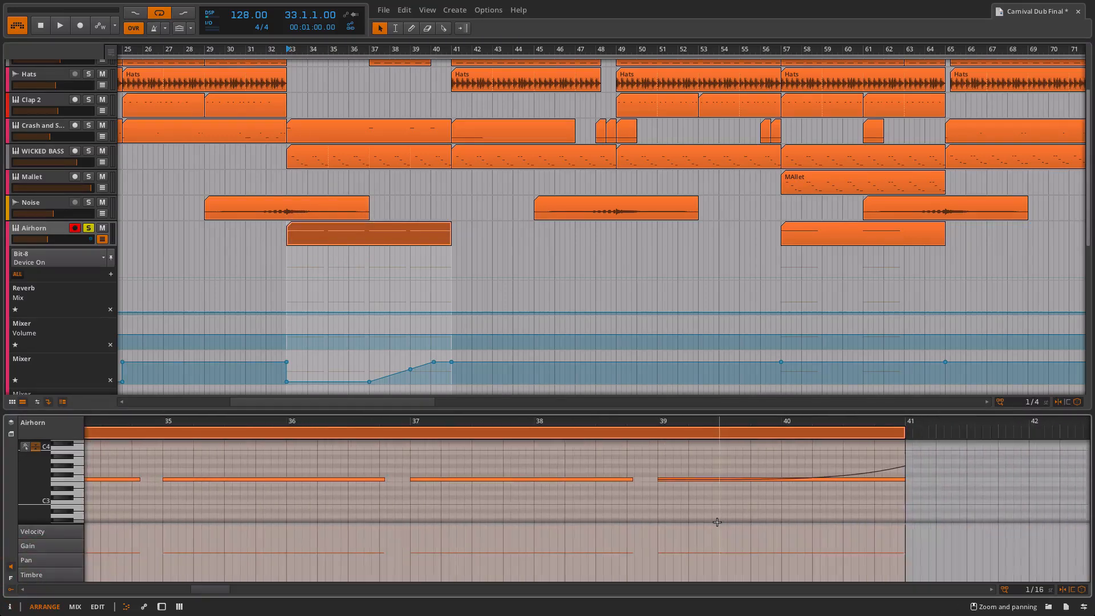
{"action": "scroll", "coordinate": [717, 522], "scroll_direction": "right", "scroll_amount": 1}
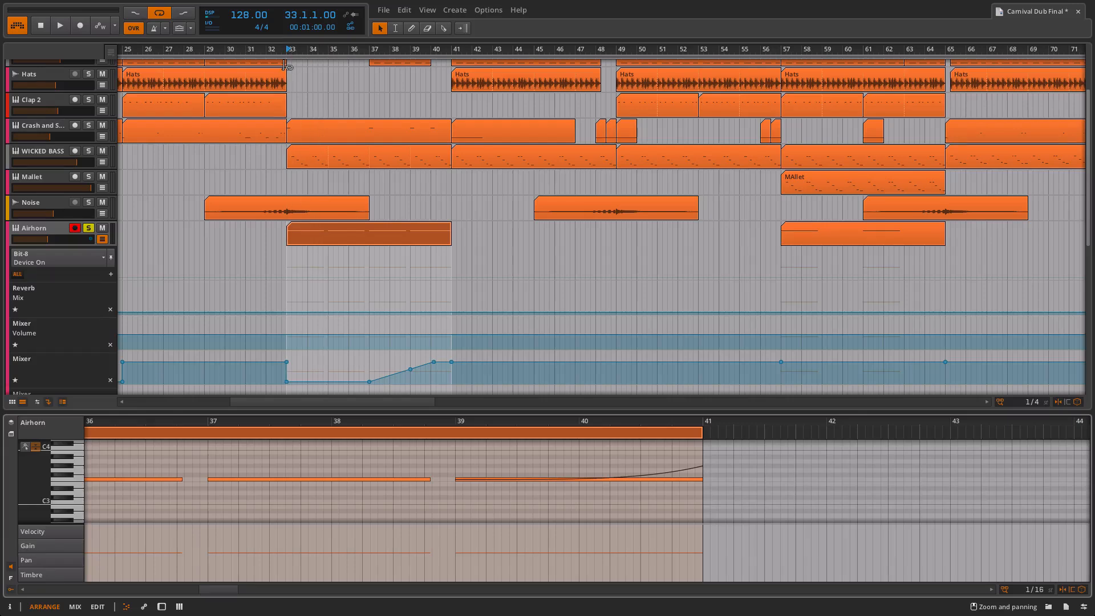
{"action": "key", "text": "space"}
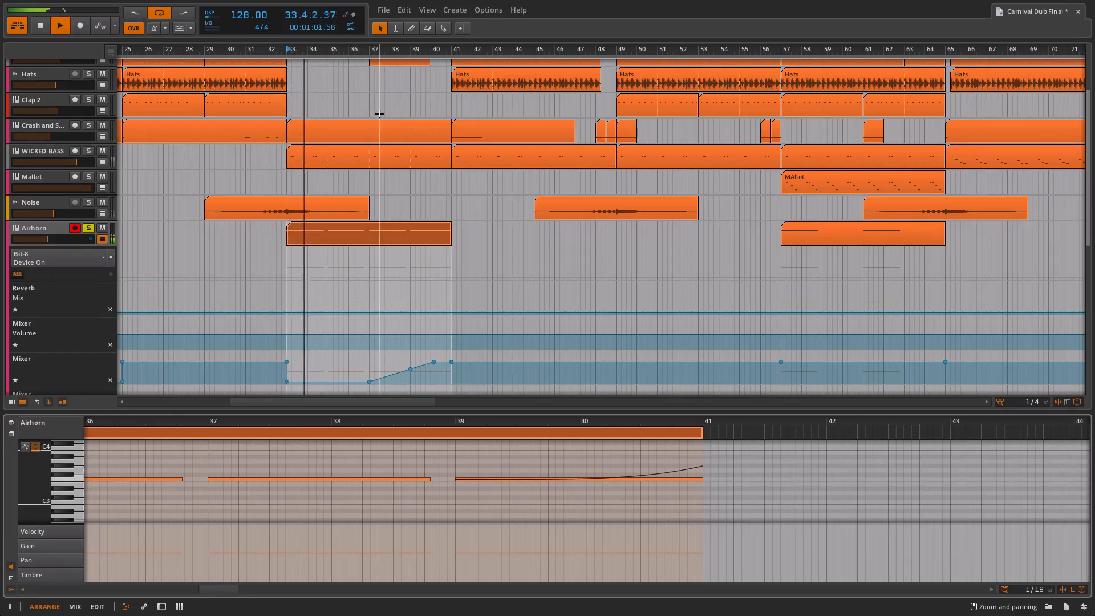
{"action": "left_click", "coordinate": [88, 228]}
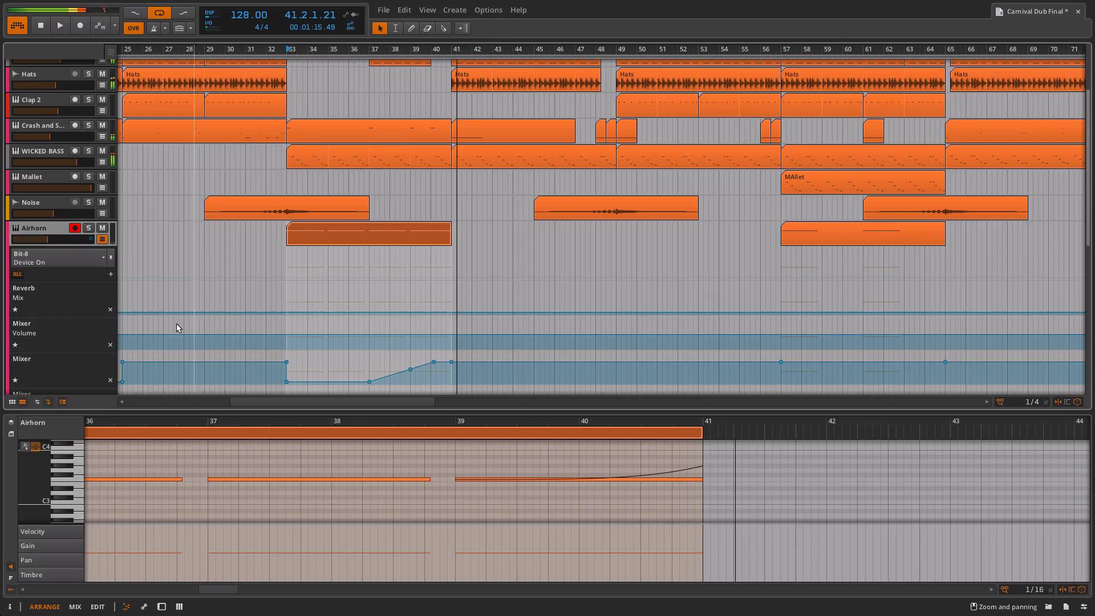
Step: Stop playback and turn on micro-pitch editing for the Airhorn clip's notes
{"action": "left_click", "coordinate": [34, 447]}
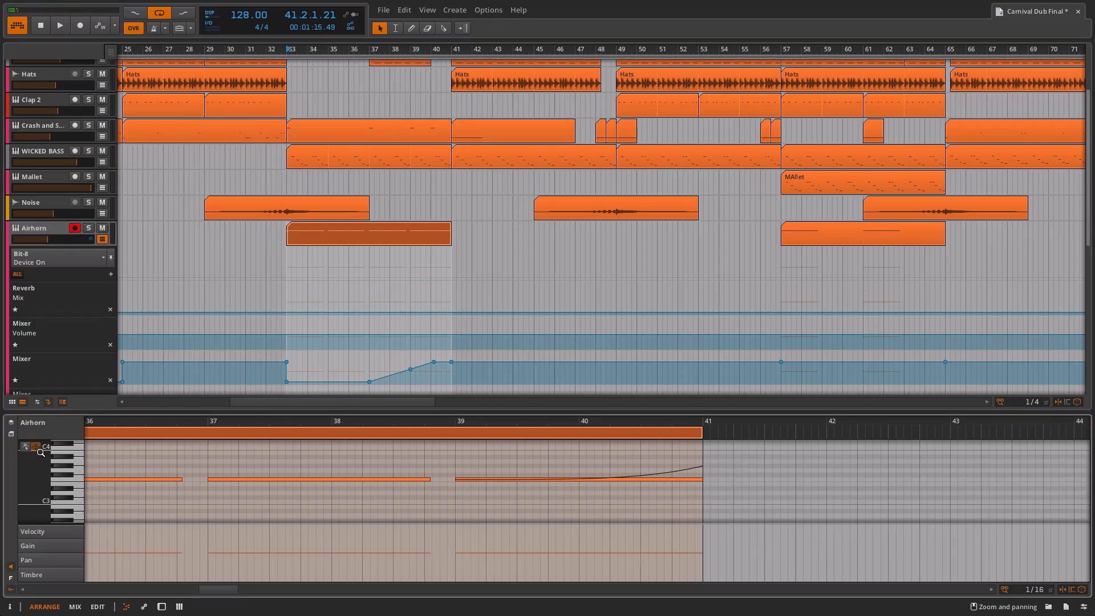
{"action": "left_click", "coordinate": [25, 450]}
{"action": "left_click", "coordinate": [25, 450]}
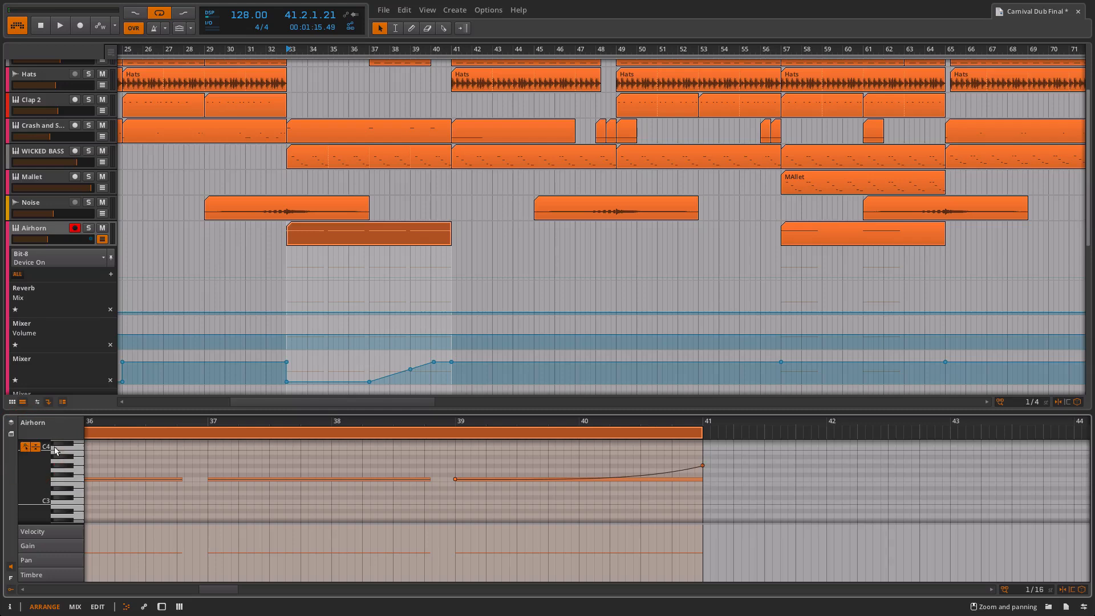
Step: Try a higher end point on the last Airhorn note's pitch curve, audition it from bar 37, and undo the change
{"action": "left_click", "coordinate": [703, 468]}
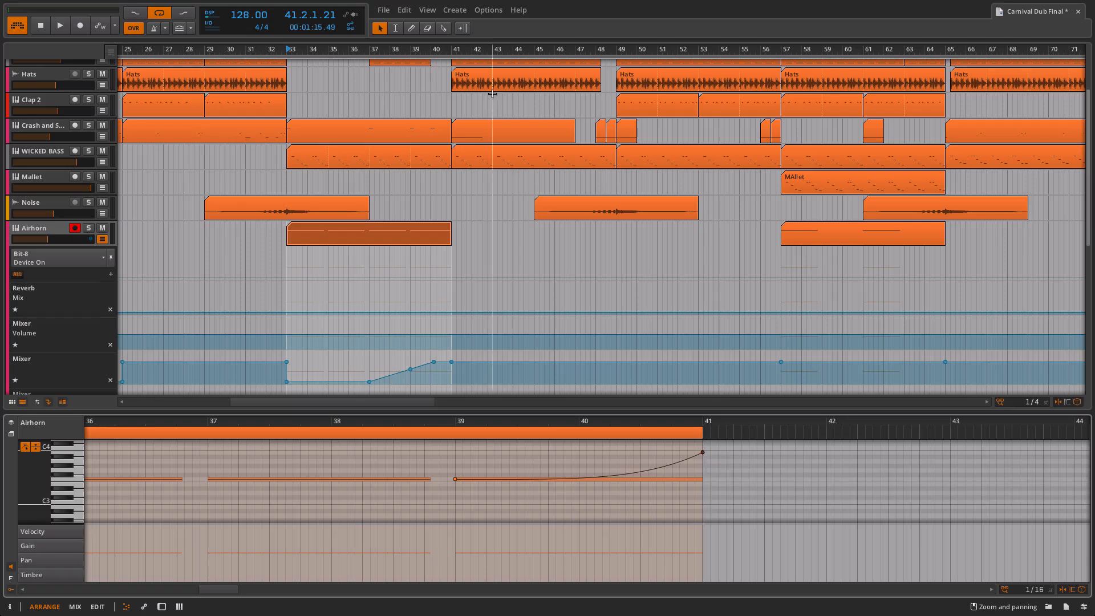
{"action": "left_click", "coordinate": [371, 80]}
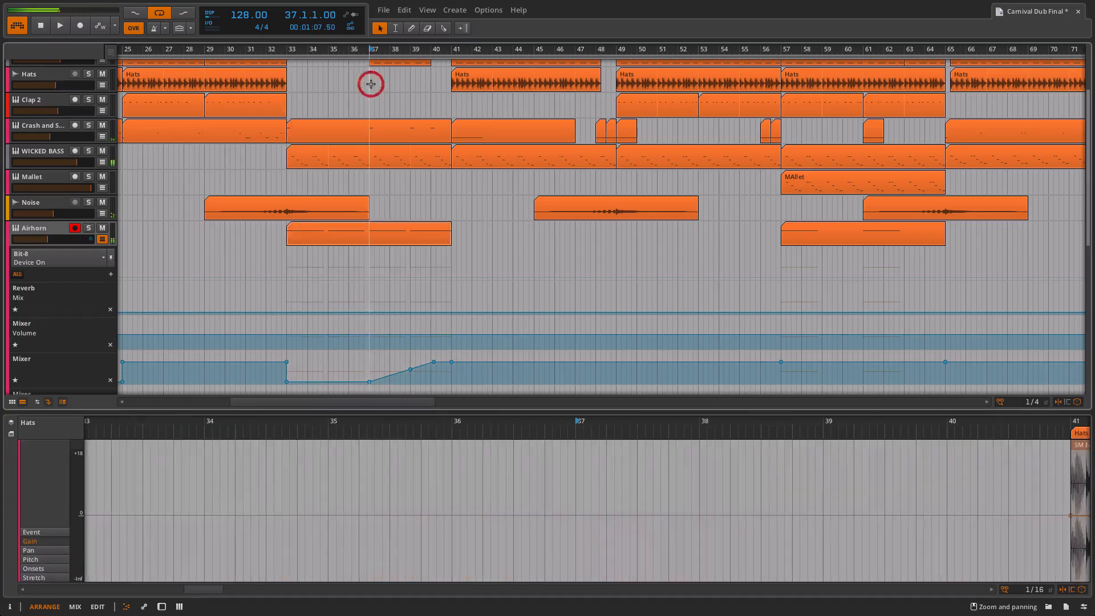
{"action": "left_click", "coordinate": [398, 240]}
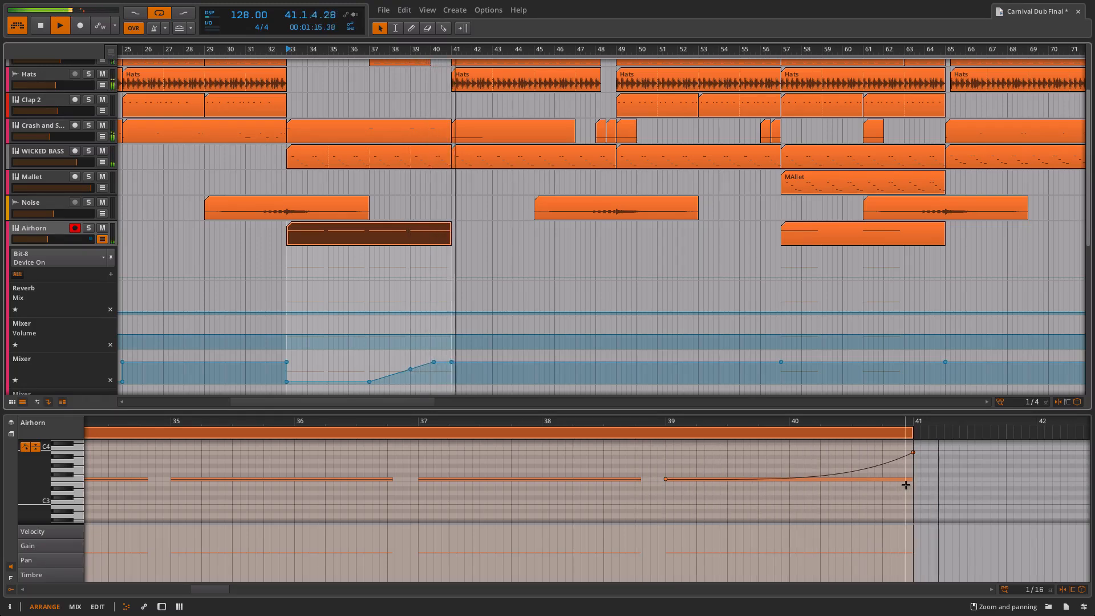
{"action": "key", "text": "space"}
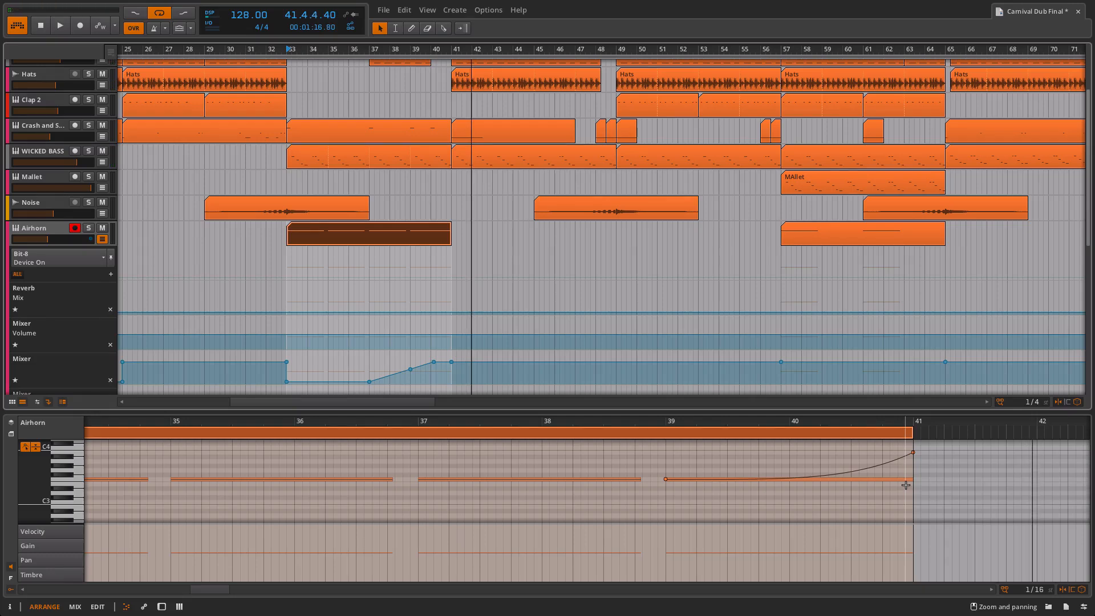
{"action": "key", "text": "ctrl+z"}
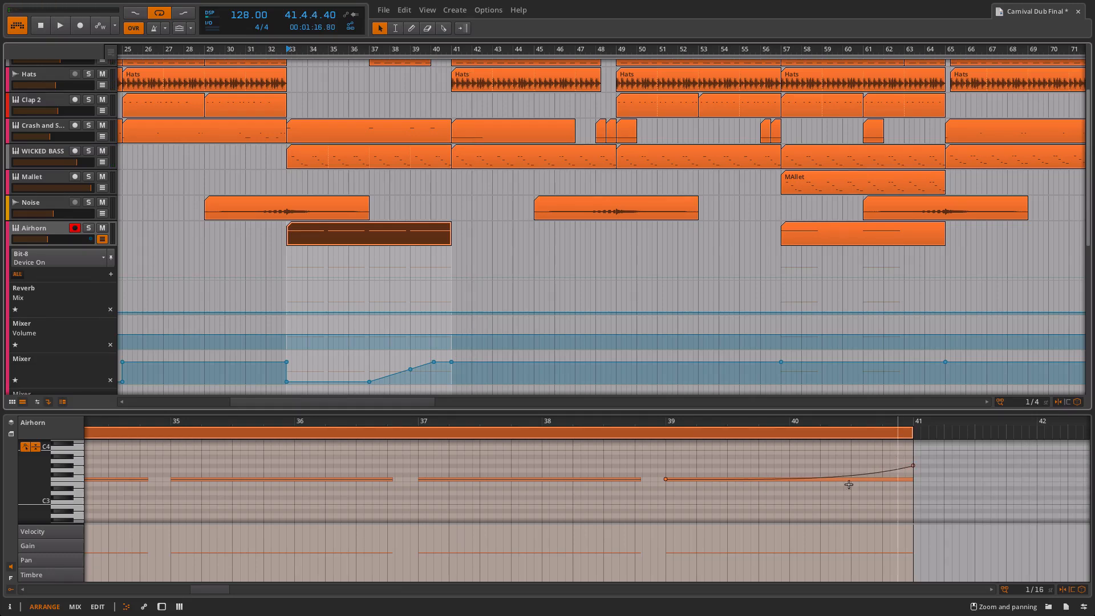
Step: Solo the WICKED BASS track, show its device chain, and play it from bar 33
{"action": "left_click", "coordinate": [56, 153]}
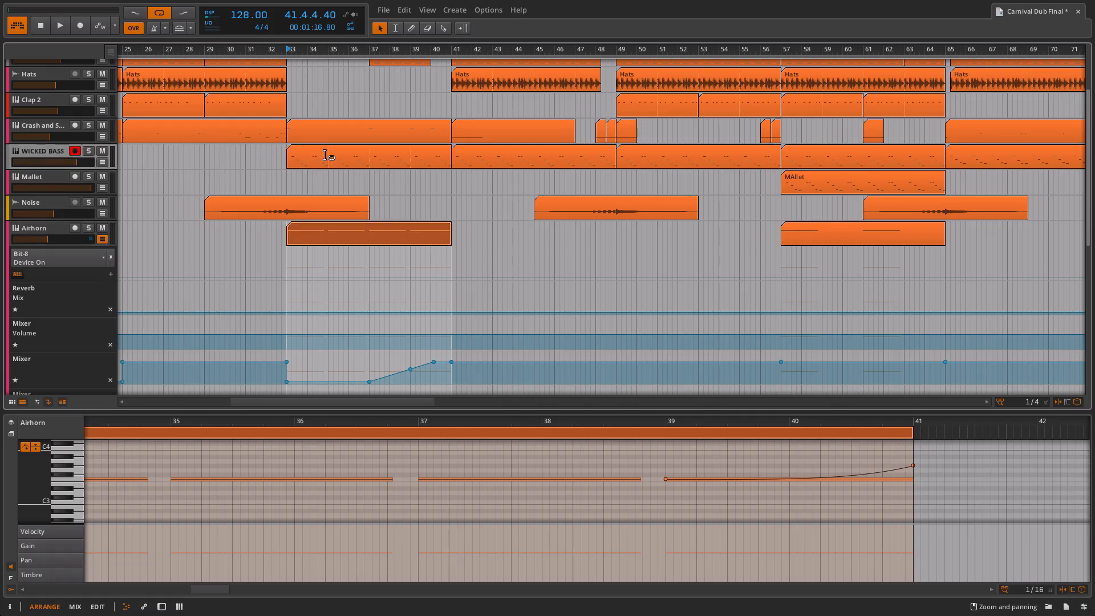
{"action": "left_click", "coordinate": [285, 182]}
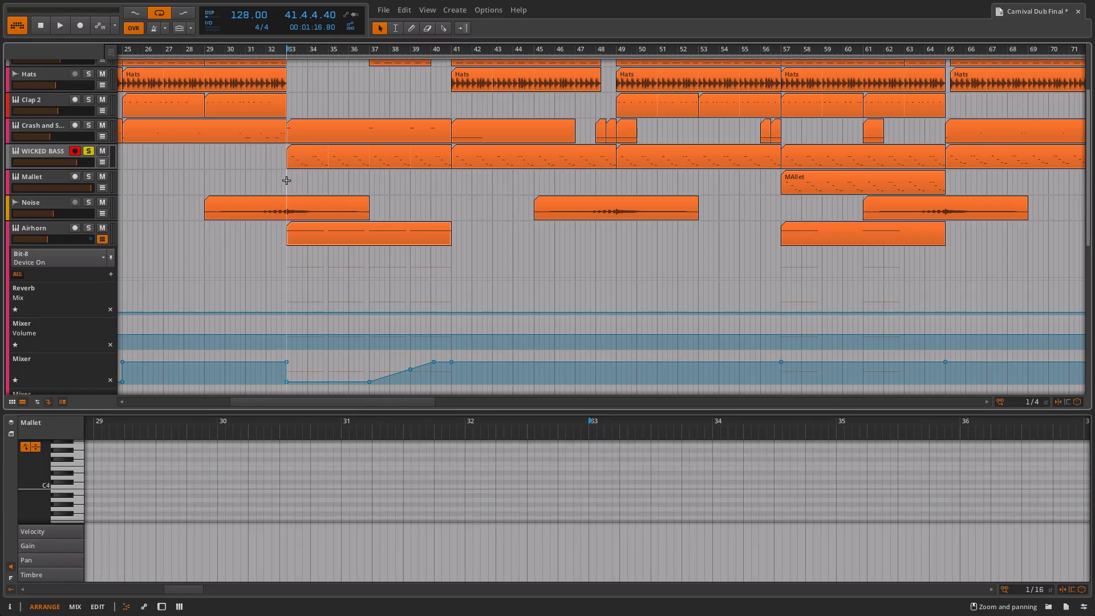
{"action": "double_click", "coordinate": [48, 154]}
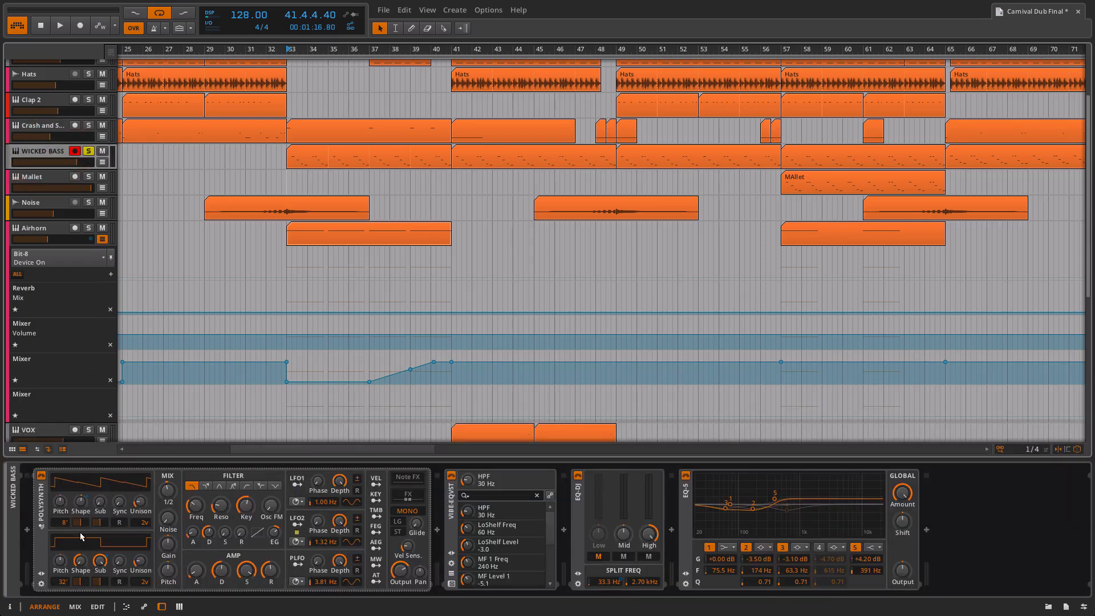
{"action": "key", "text": "space"}
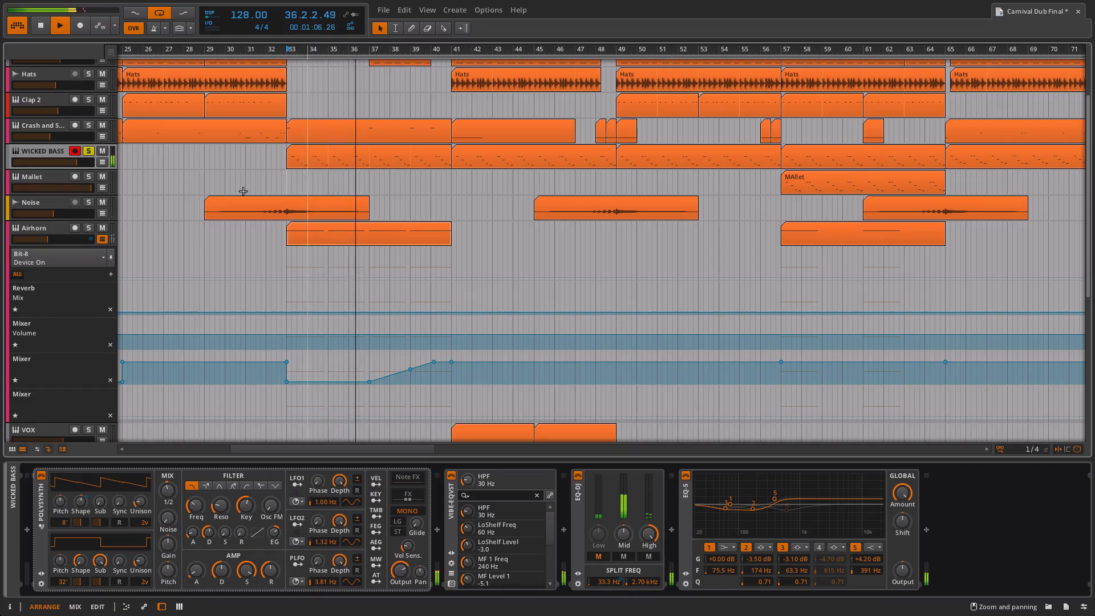
Step: Unfold the WICKED BASS automation lanes and examine the reverb mix, sub level and oscillator shape curves around bars 39 to 52
{"action": "left_click", "coordinate": [103, 163]}
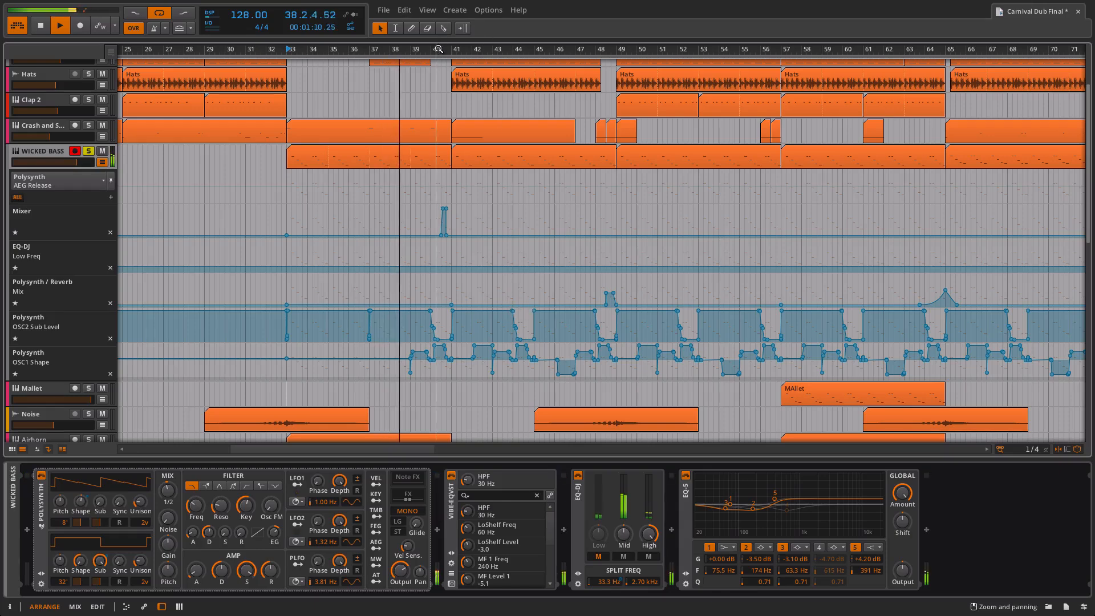
{"action": "left_click_drag", "start_coordinate": [439, 49], "coordinate": [443, 103]}
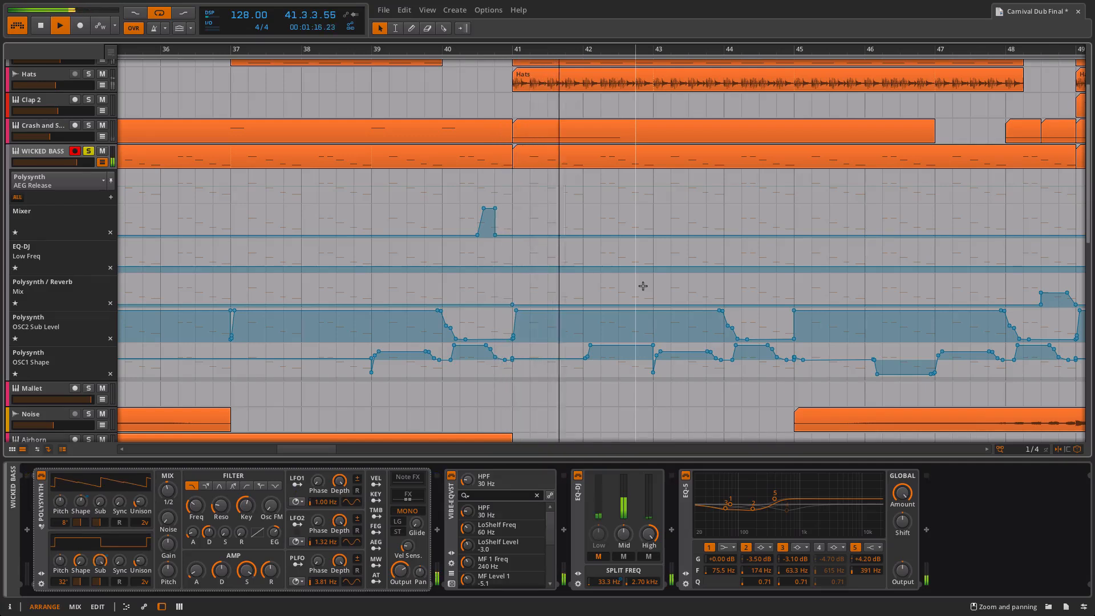
{"action": "scroll", "coordinate": [642, 286], "scroll_direction": "right", "scroll_amount": 5}
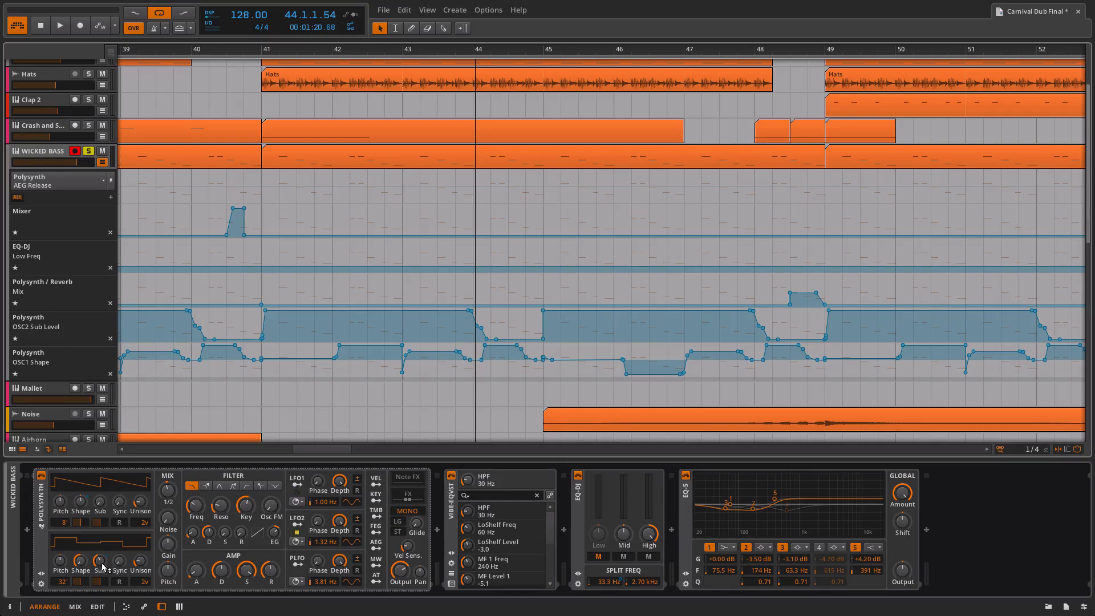
Step: Play the soloed WICKED BASS from bar 41 against its automation, stop, unsolo it and fold its automation lanes
{"action": "left_click", "coordinate": [261, 101]}
{"action": "key", "text": "space"}
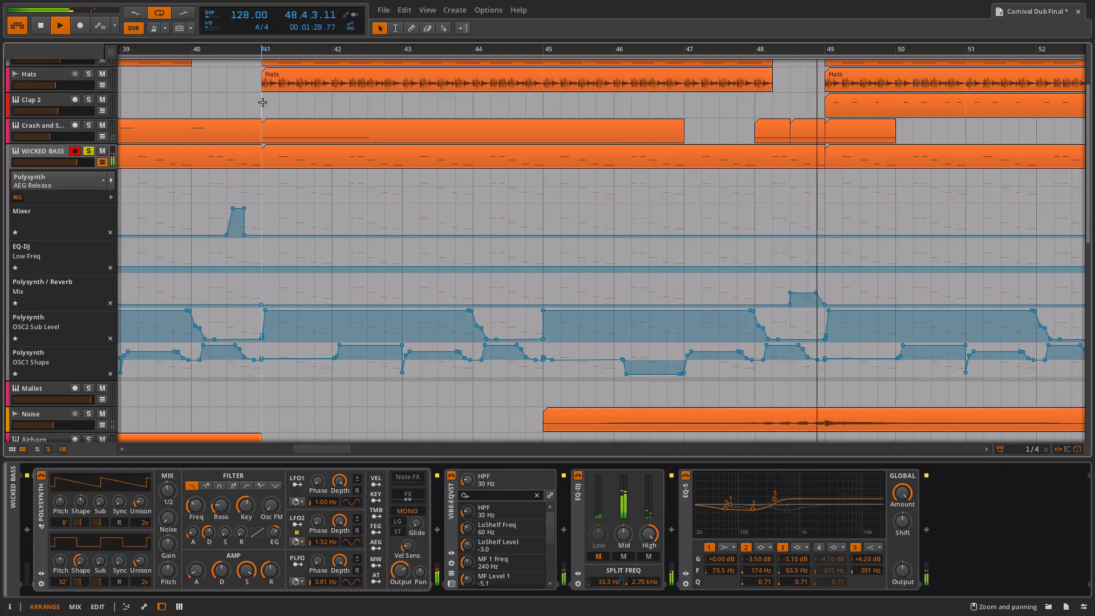
{"action": "key", "text": "space"}
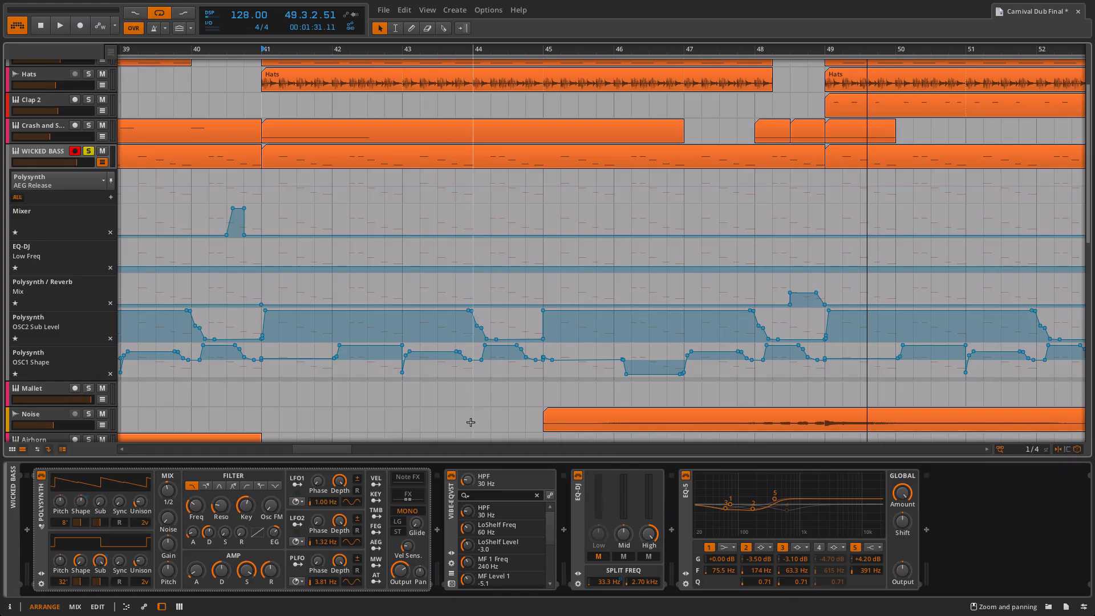
{"action": "left_click", "coordinate": [89, 151]}
{"action": "left_click", "coordinate": [103, 162]}
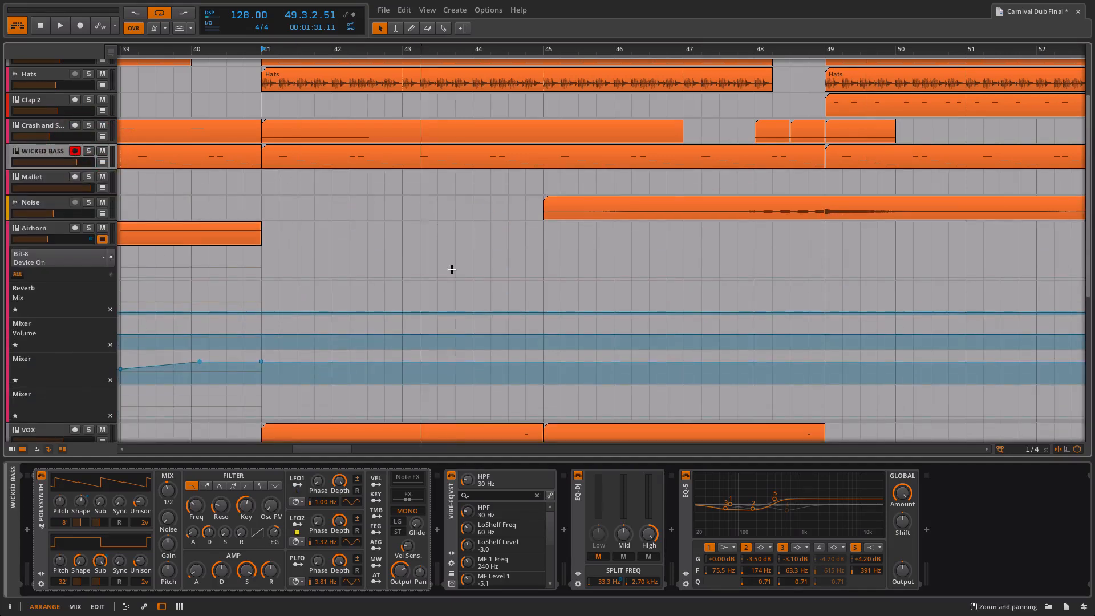
Step: Play the full mix from bar 41 with the whole arrangement in view
{"action": "scroll", "coordinate": [357, 293], "scroll_direction": "right", "scroll_amount": 4}
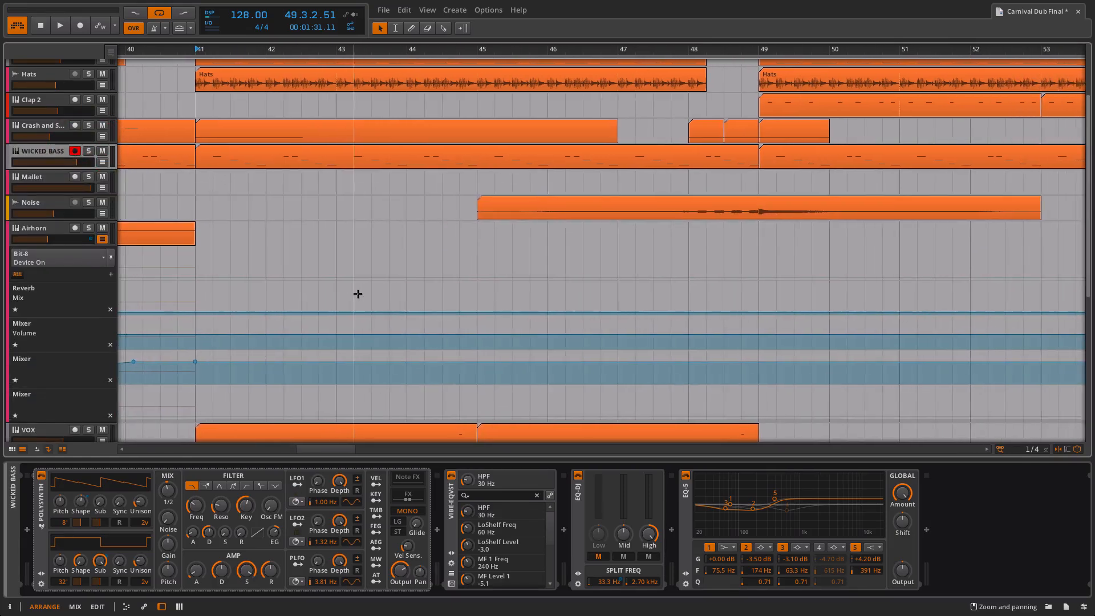
{"action": "left_click_drag", "start_coordinate": [404, 52], "coordinate": [370, 2]}
{"action": "left_click_drag", "start_coordinate": [370, 51], "coordinate": [360, 49]}
{"action": "key", "text": "space"}
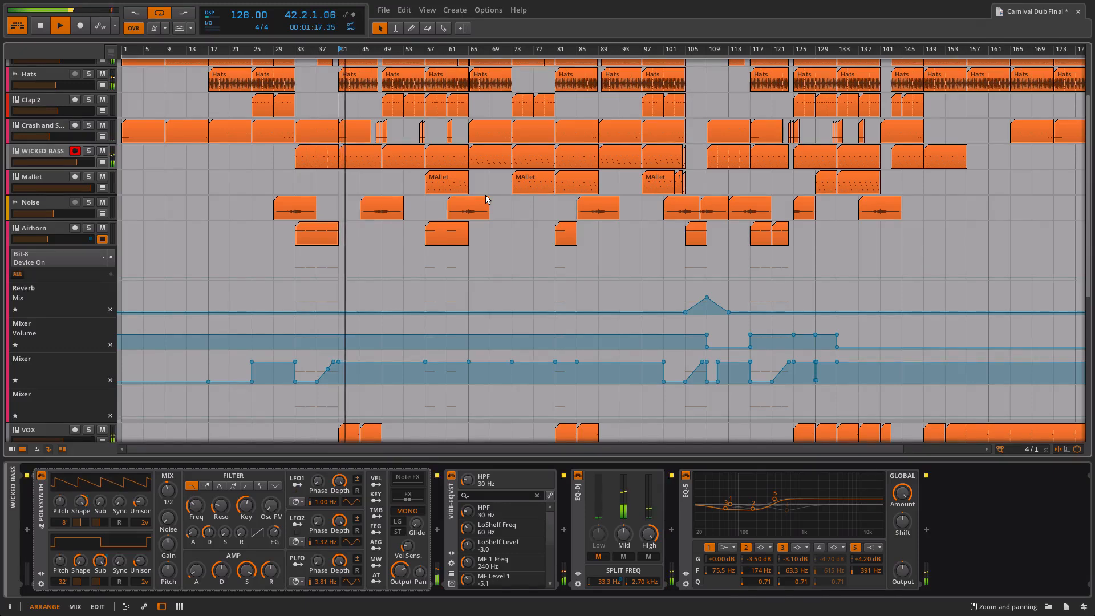
Step: Show the VOX track's Drum Machine, EQ-DJ and Compressor devices while the full mix keeps playing
{"action": "scroll", "coordinate": [484, 197], "scroll_direction": "down", "scroll_amount": 2}
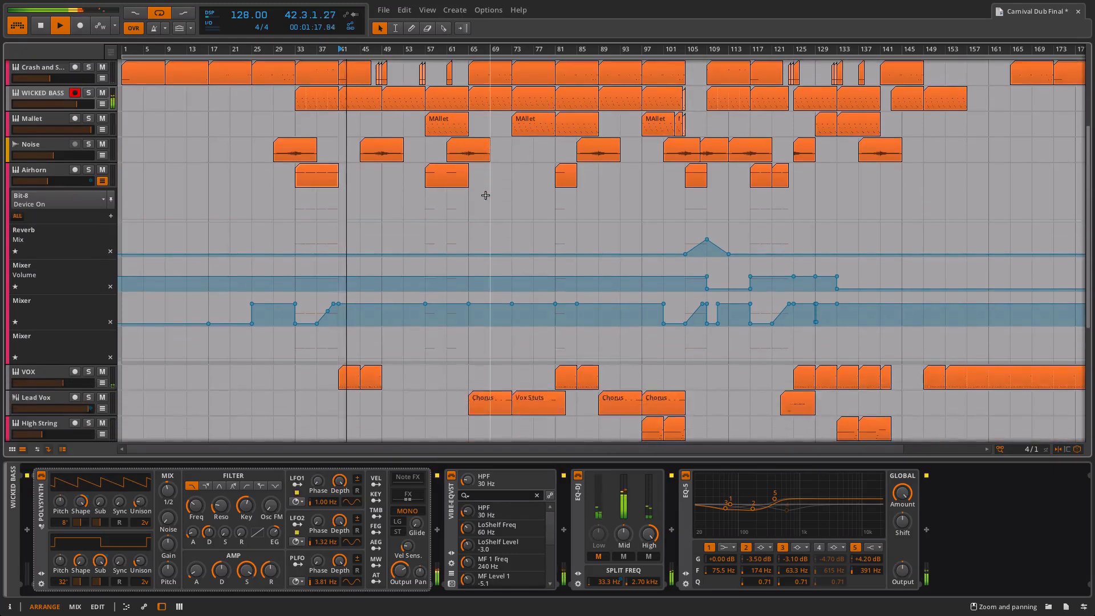
{"action": "left_click", "coordinate": [41, 373]}
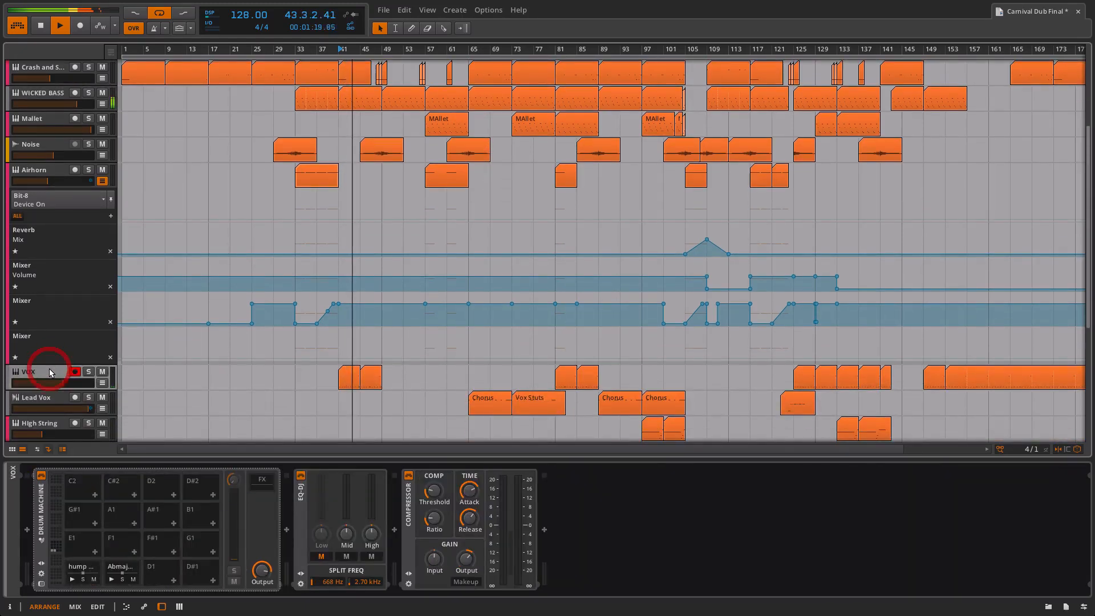
{"action": "left_click", "coordinate": [89, 372]}
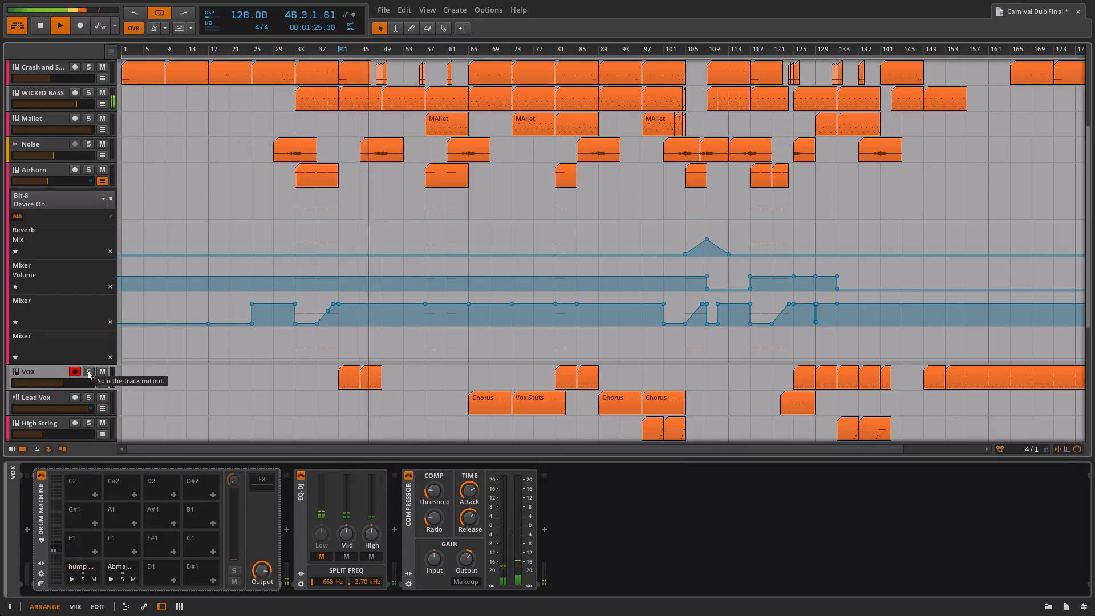
{"action": "scroll", "coordinate": [375, 284], "scroll_direction": "up", "scroll_amount": 5}
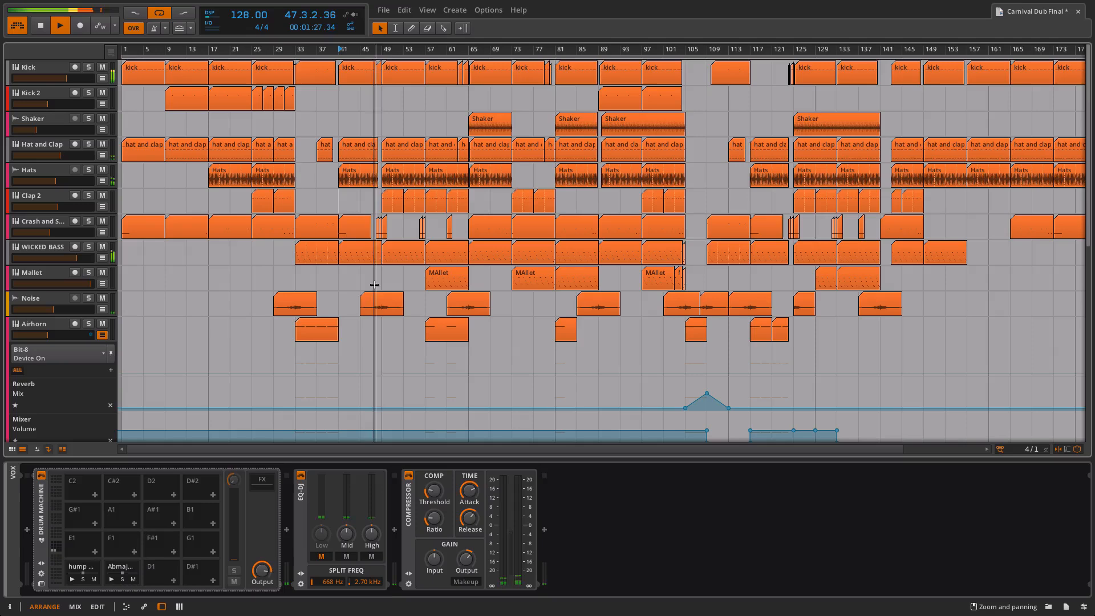
Step: Examine the Hat and Clap clip at bar 49 and the Clap 2 clips at bars 49 and 53 while the full mix plays
{"action": "scroll", "coordinate": [375, 285], "scroll_direction": "up", "scroll_amount": 6}
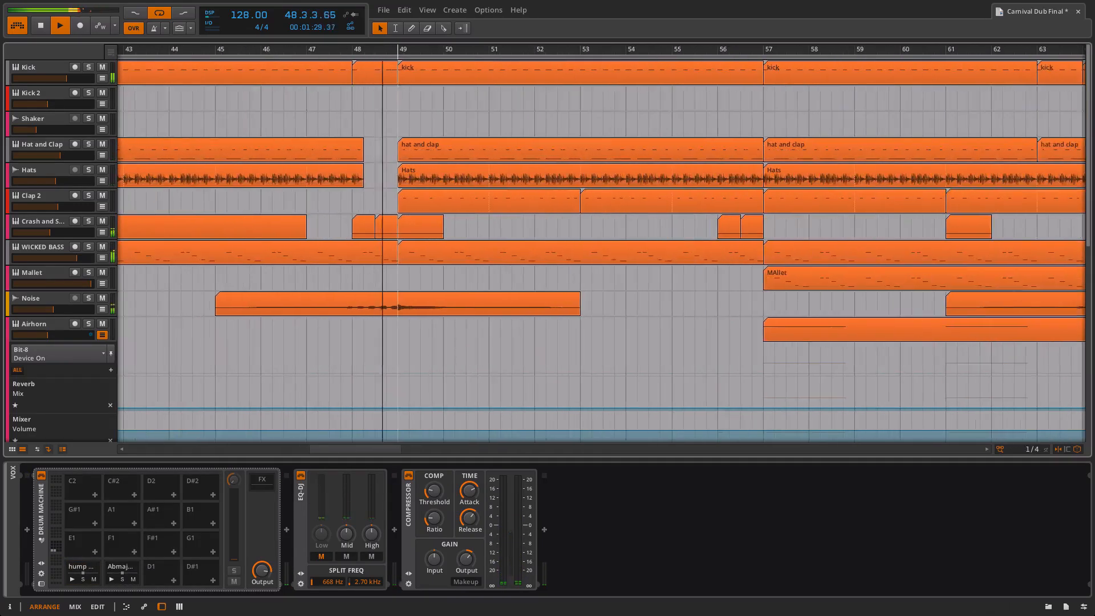
{"action": "scroll", "coordinate": [375, 284], "scroll_direction": "up", "scroll_amount": 3}
{"action": "scroll", "coordinate": [375, 284], "scroll_direction": "down", "scroll_amount": 4}
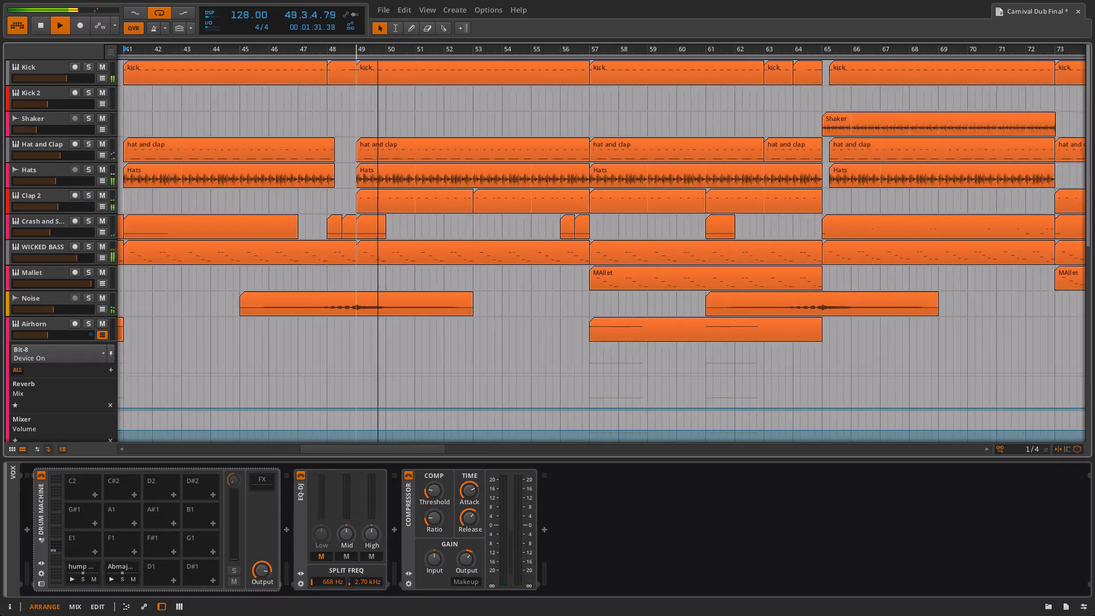
{"action": "scroll", "coordinate": [326, 257], "scroll_direction": "down", "scroll_amount": 3}
{"action": "left_click", "coordinate": [395, 158]}
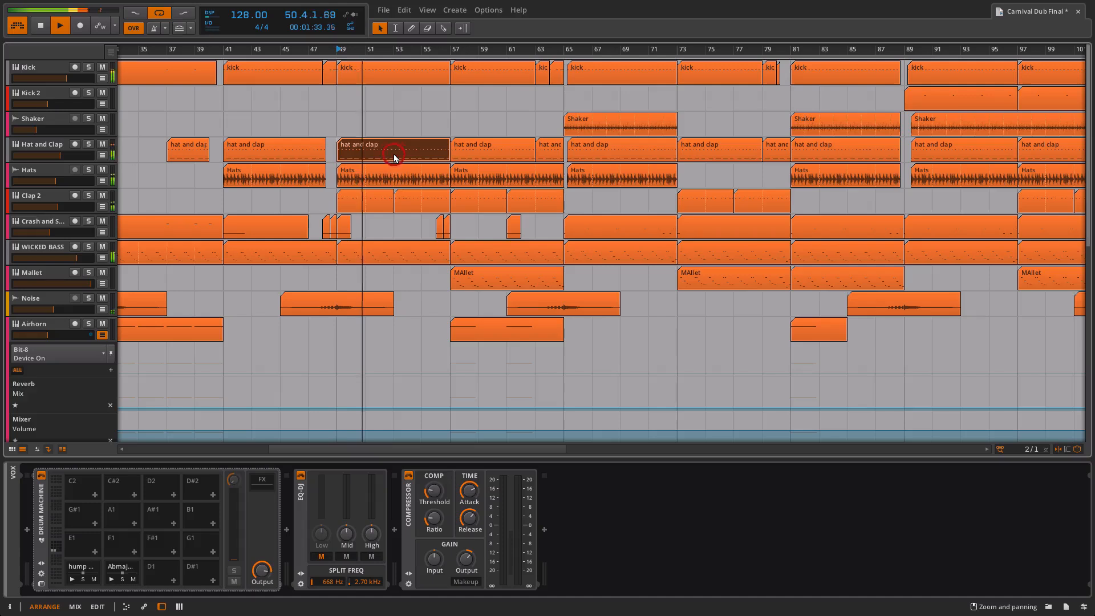
{"action": "left_click", "coordinate": [357, 202]}
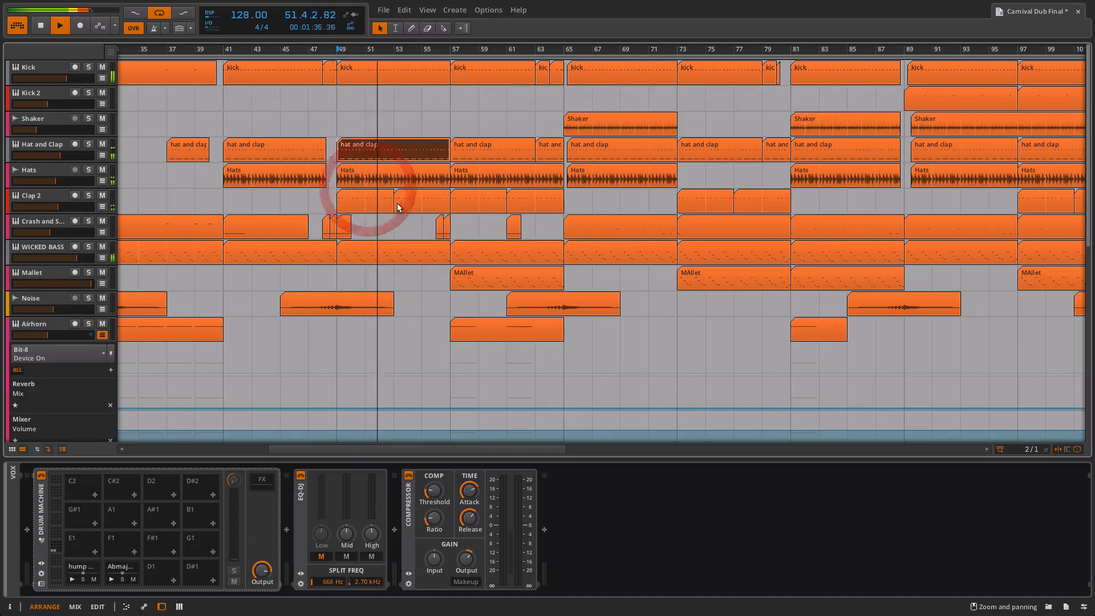
{"action": "left_click", "coordinate": [430, 203]}
{"action": "scroll", "coordinate": [429, 199], "scroll_direction": "right", "scroll_amount": 5}
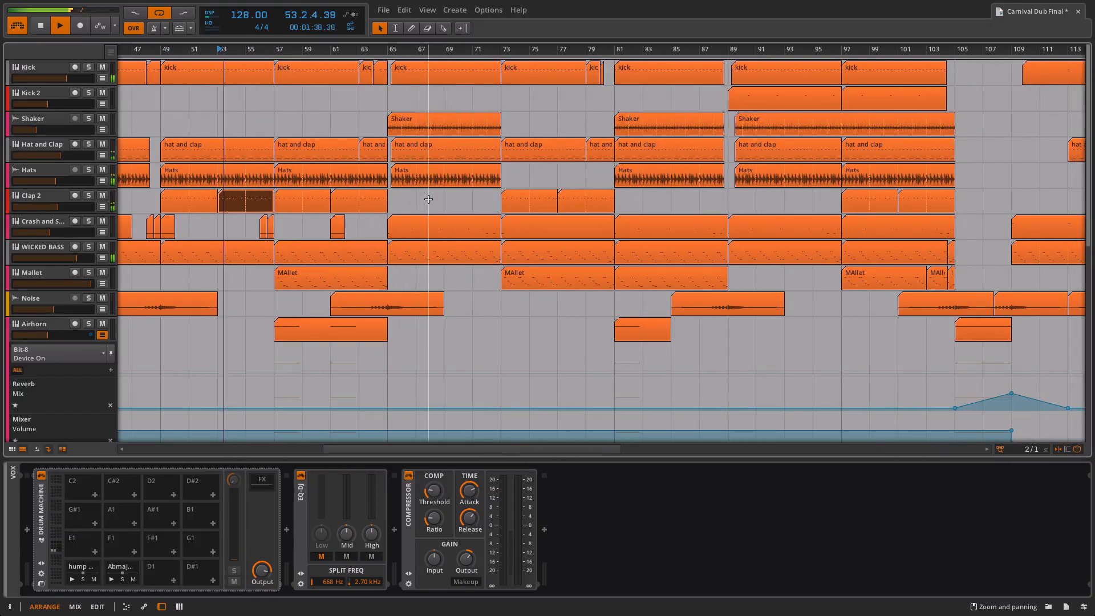
Step: Audition Mallet and WICKED BASS soloed together with the Mallet devices shown, unsolo both and stop playback
{"action": "left_click", "coordinate": [49, 273]}
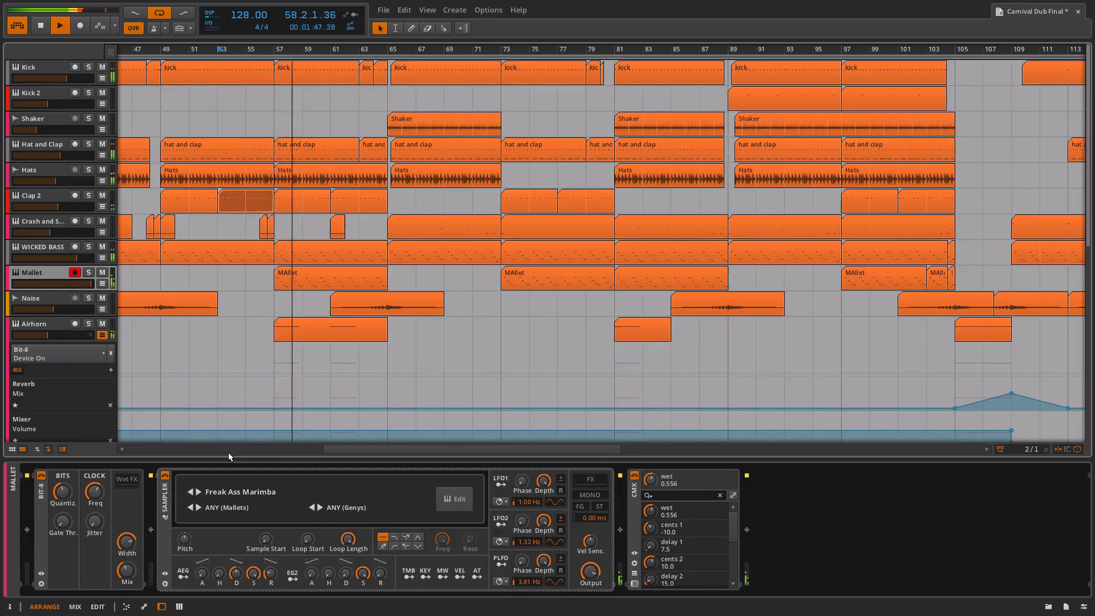
{"action": "left_click", "coordinate": [88, 273]}
{"action": "left_click", "coordinate": [89, 247]}
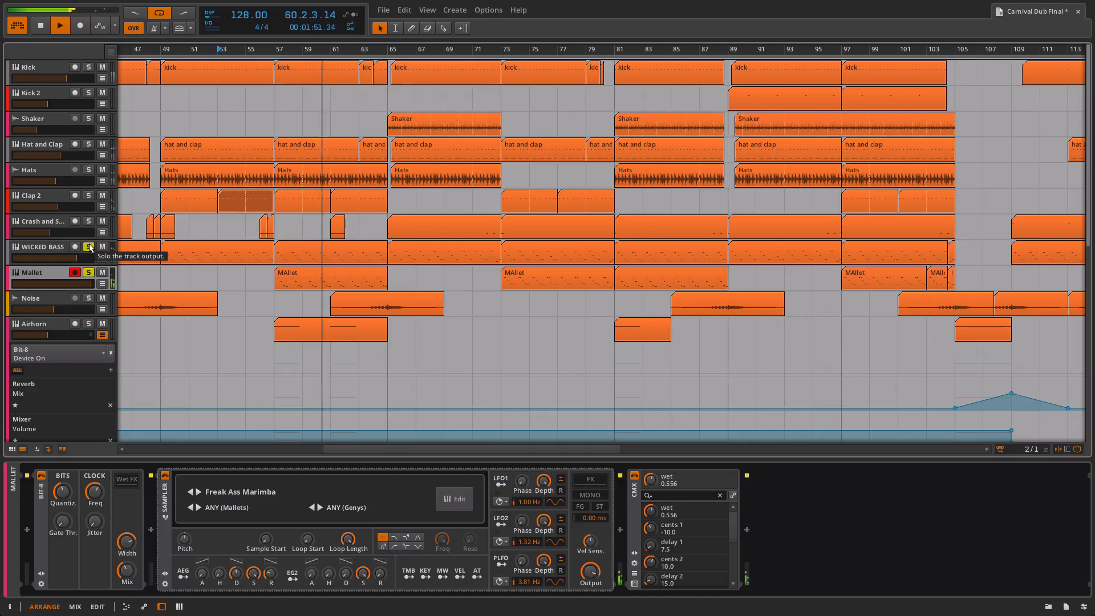
{"action": "left_click", "coordinate": [88, 273]}
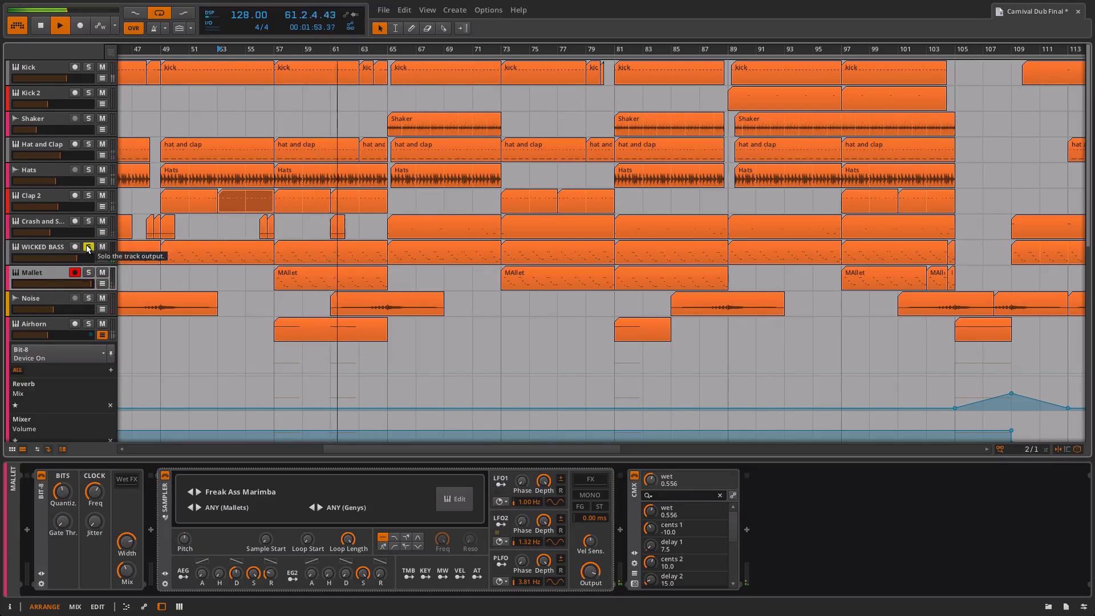
{"action": "left_click", "coordinate": [88, 247]}
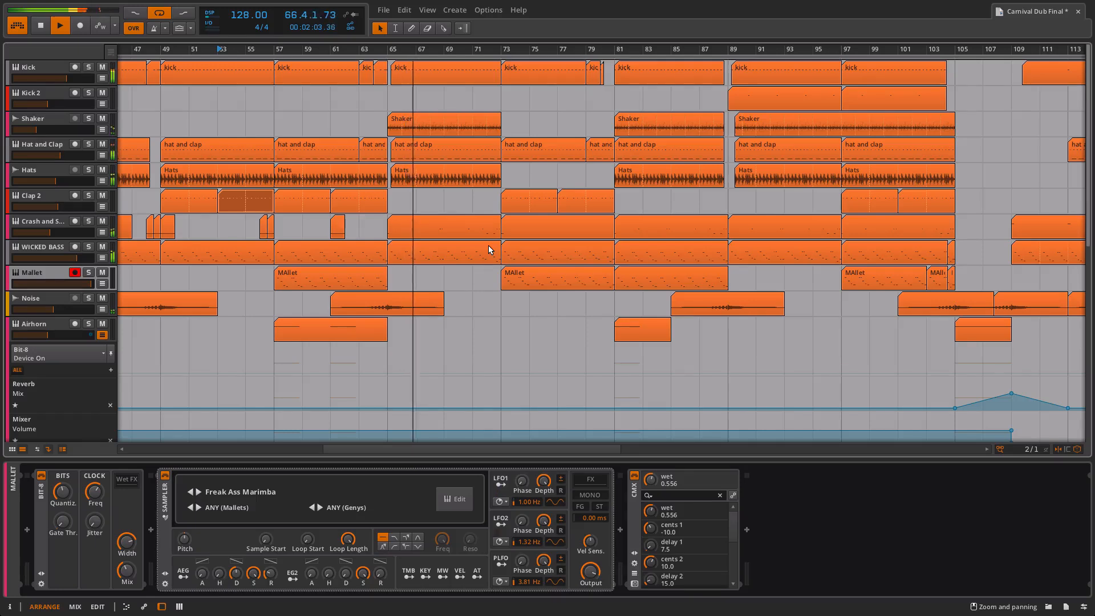
{"action": "key", "text": "space"}
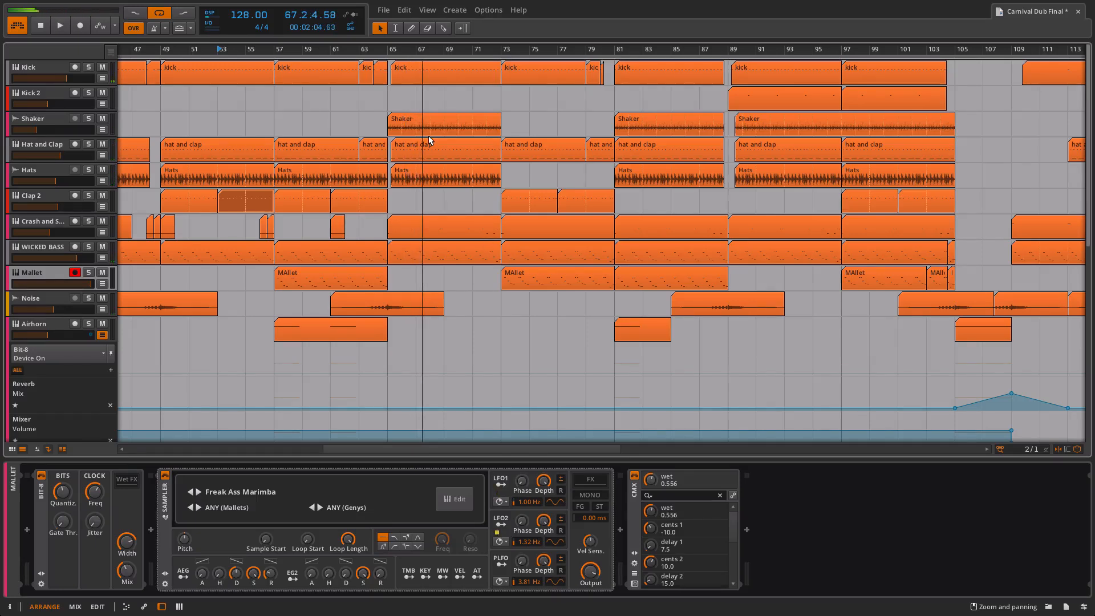
Step: Show the Lead Vox devices and play the mix from bar 63 into the drum gap at bar 65, stopping just past it
{"action": "scroll", "coordinate": [429, 140], "scroll_direction": "down", "scroll_amount": 10}
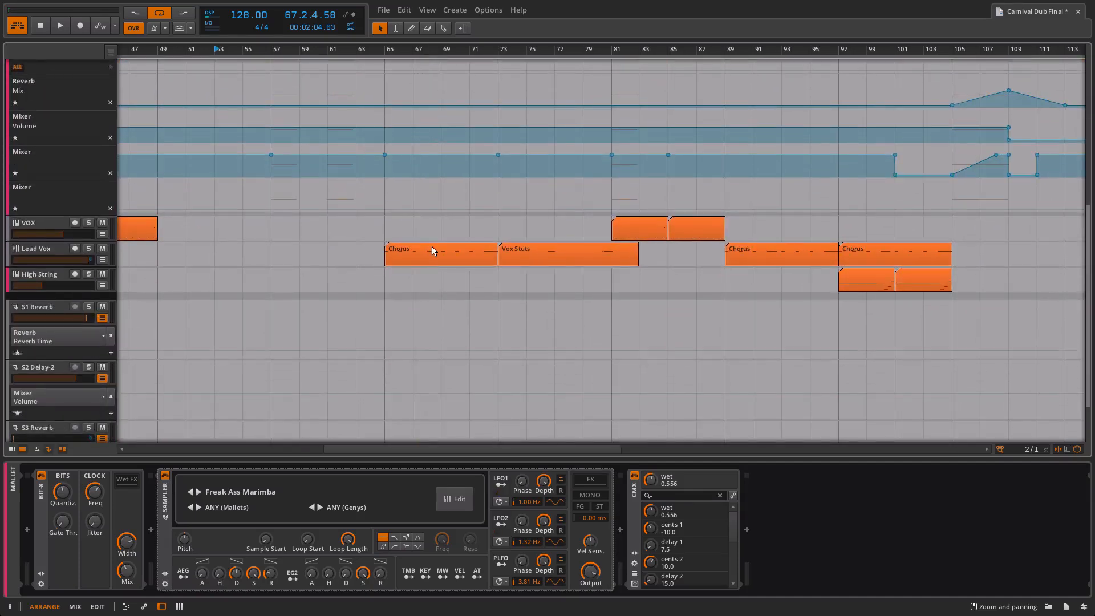
{"action": "left_click", "coordinate": [45, 253]}
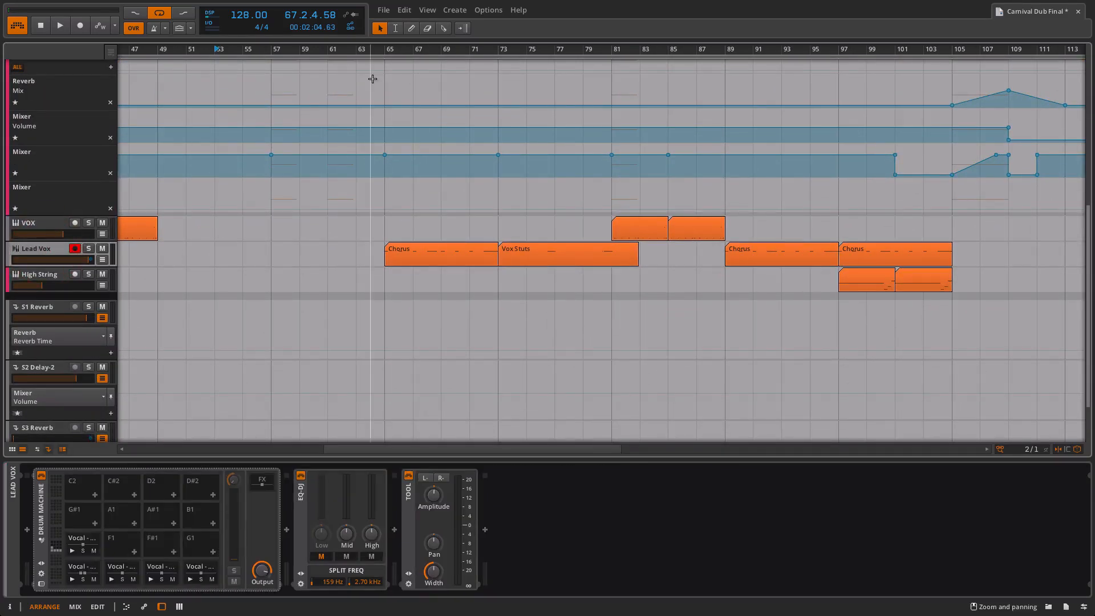
{"action": "left_click", "coordinate": [356, 67]}
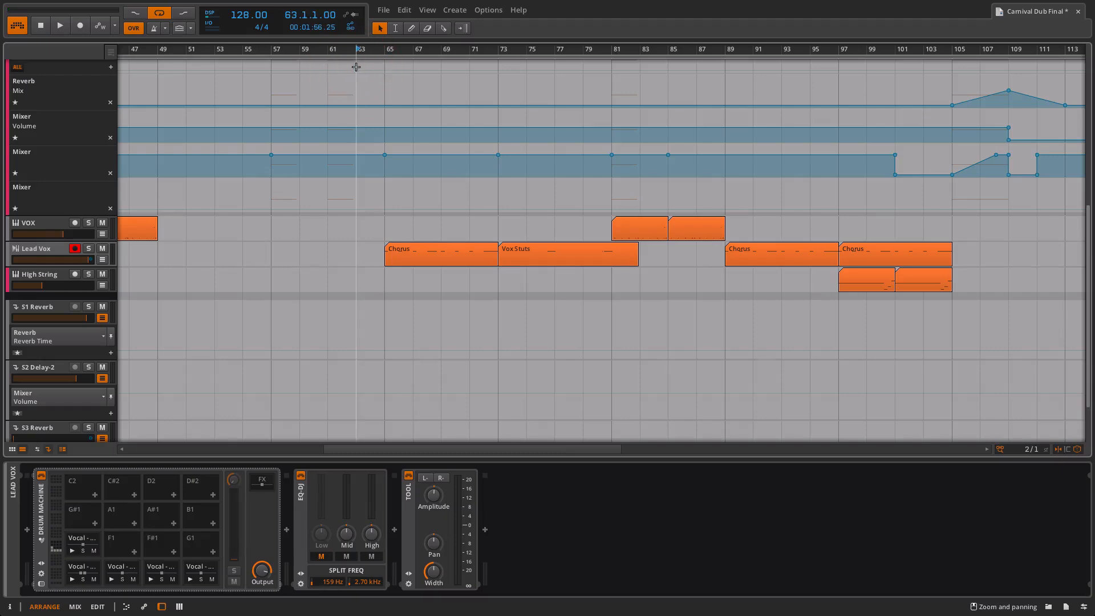
{"action": "scroll", "coordinate": [404, 133], "scroll_direction": "up", "scroll_amount": 5}
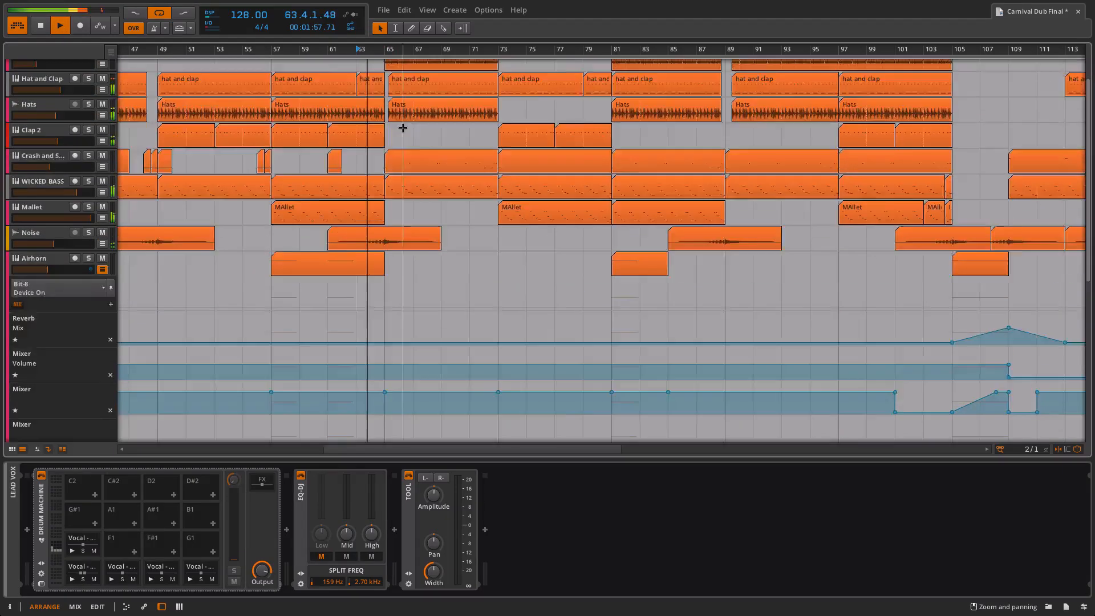
{"action": "left_click_drag", "start_coordinate": [385, 49], "coordinate": [412, 50]}
{"action": "key", "text": "space"}
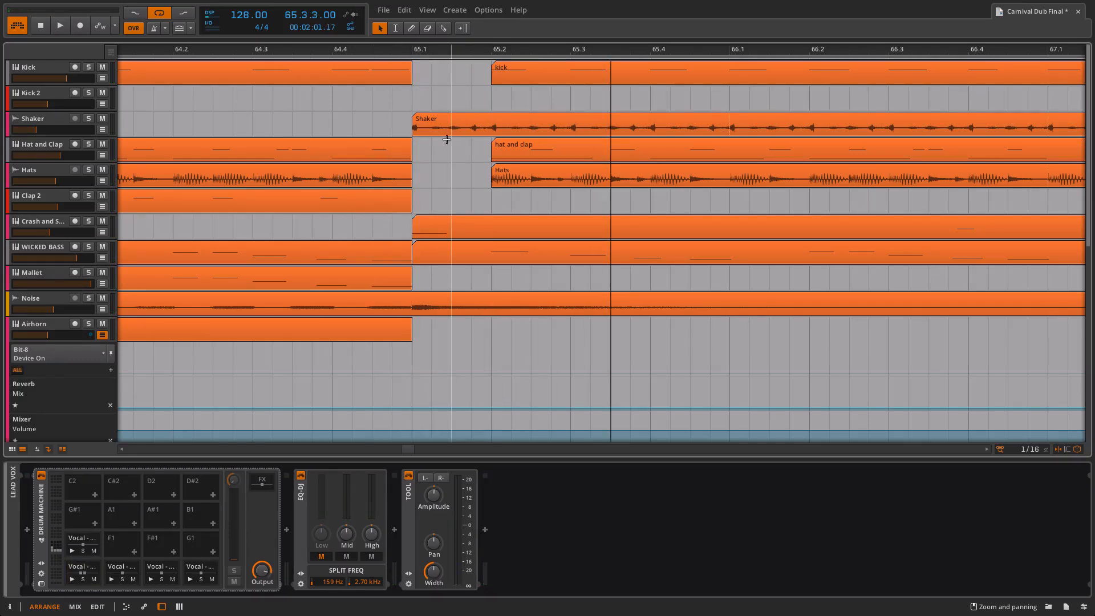
Step: Compare the Lead Vox Chorus entry with the drum gap at bar 65 and play the transition from 64.3
{"action": "scroll", "coordinate": [453, 317], "scroll_direction": "down", "scroll_amount": 10}
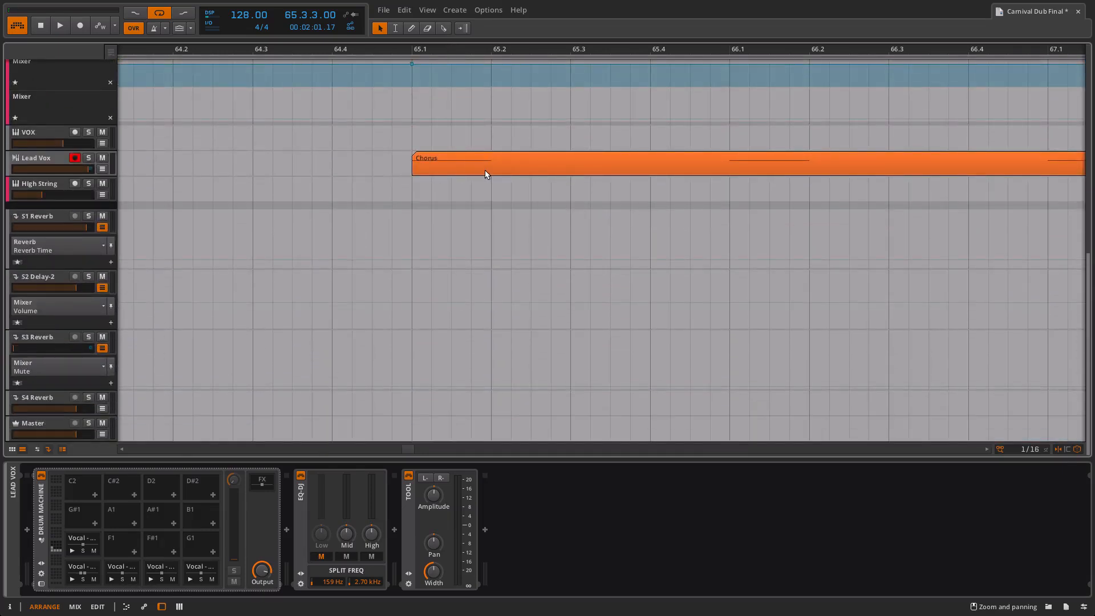
{"action": "scroll", "coordinate": [487, 175], "scroll_direction": "up", "scroll_amount": 10}
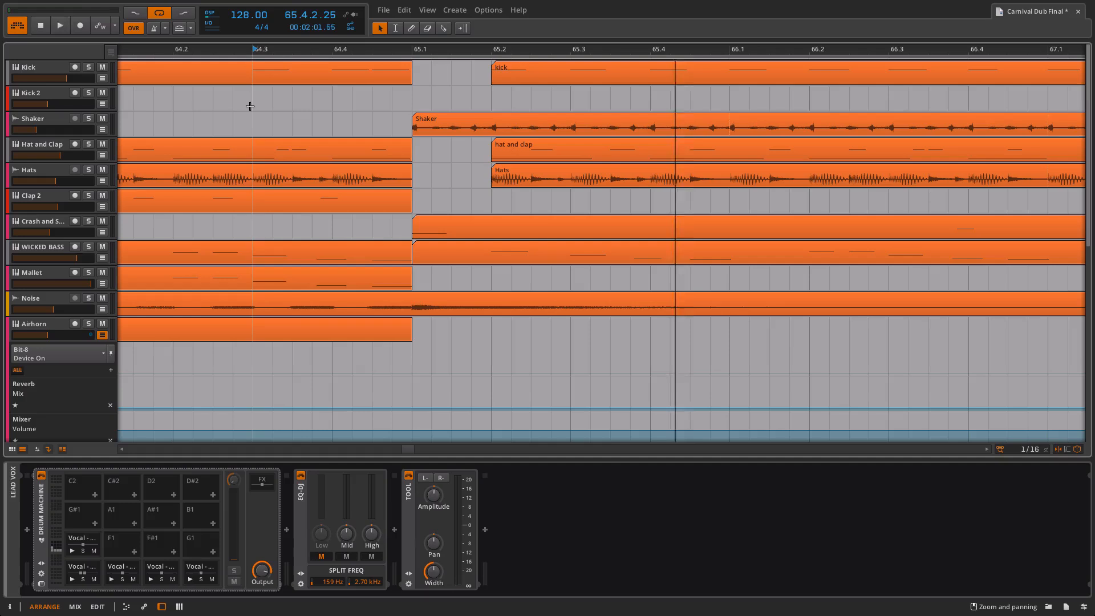
{"action": "key", "text": "space"}
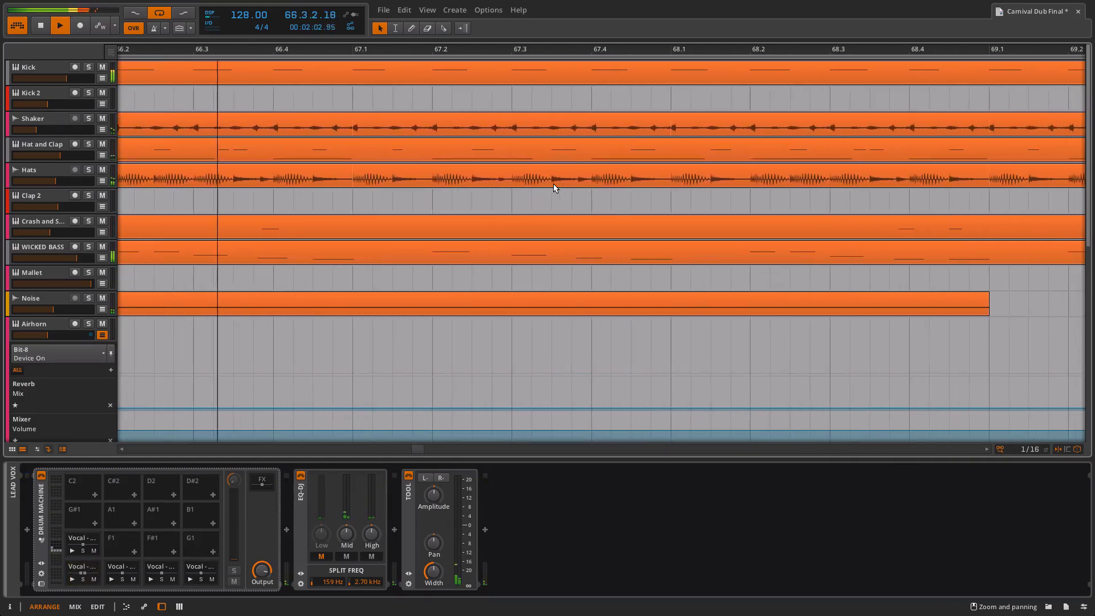
{"action": "left_click_drag", "start_coordinate": [471, 50], "coordinate": [408, 183]}
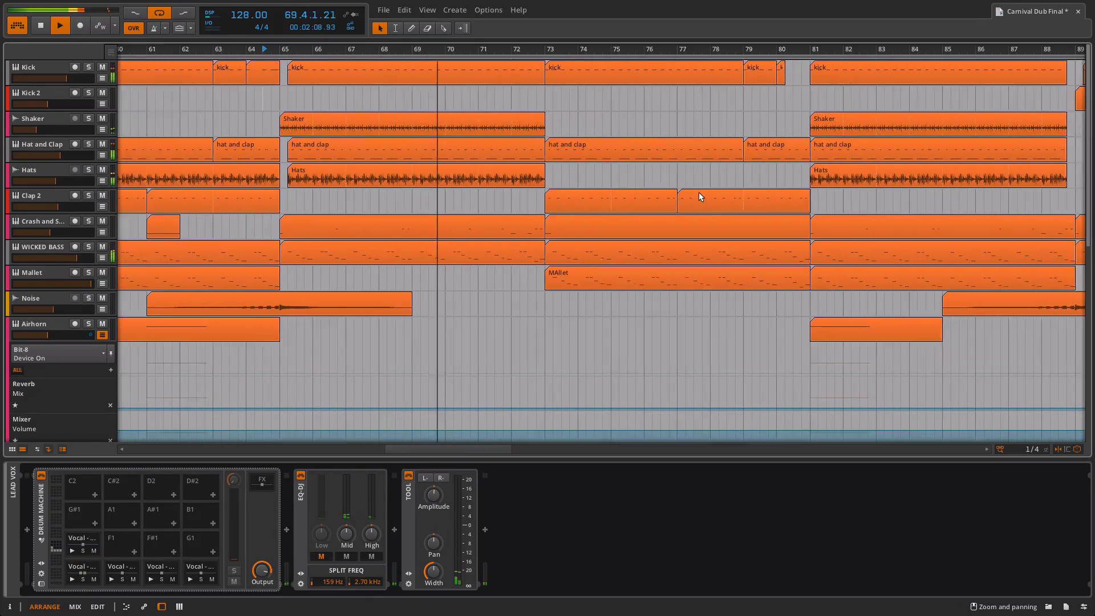
{"action": "scroll", "coordinate": [699, 196], "scroll_direction": "right", "scroll_amount": 3}
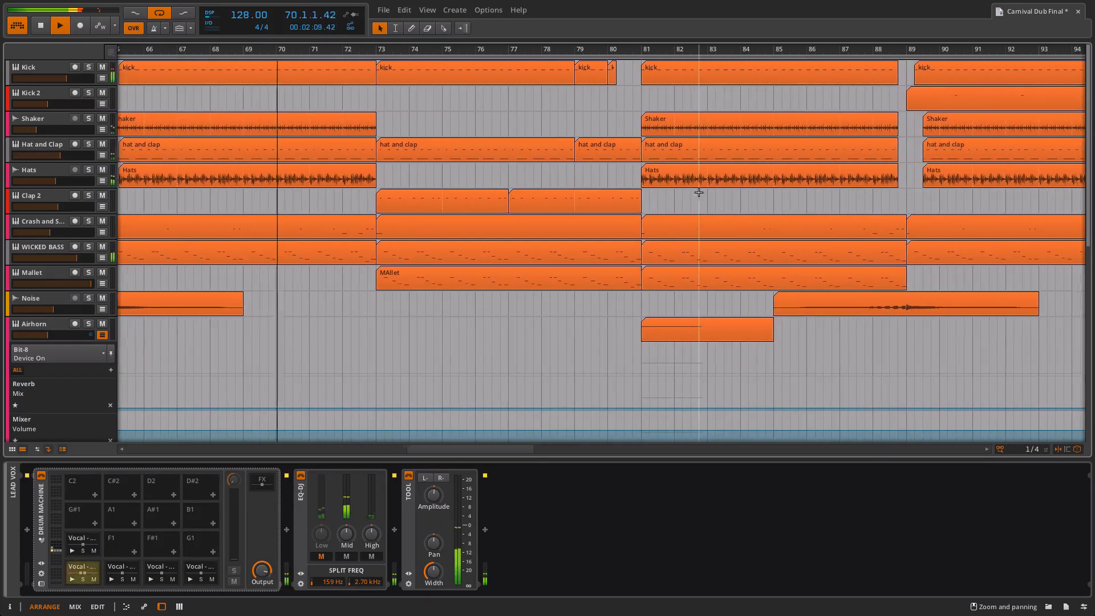
Step: Show the Mallet devices and examine the Lead Vox Vox Stuts clip from bar 73 while the full mix plays
{"action": "left_click", "coordinate": [56, 270]}
{"action": "scroll", "coordinate": [499, 355], "scroll_direction": "down", "scroll_amount": 5}
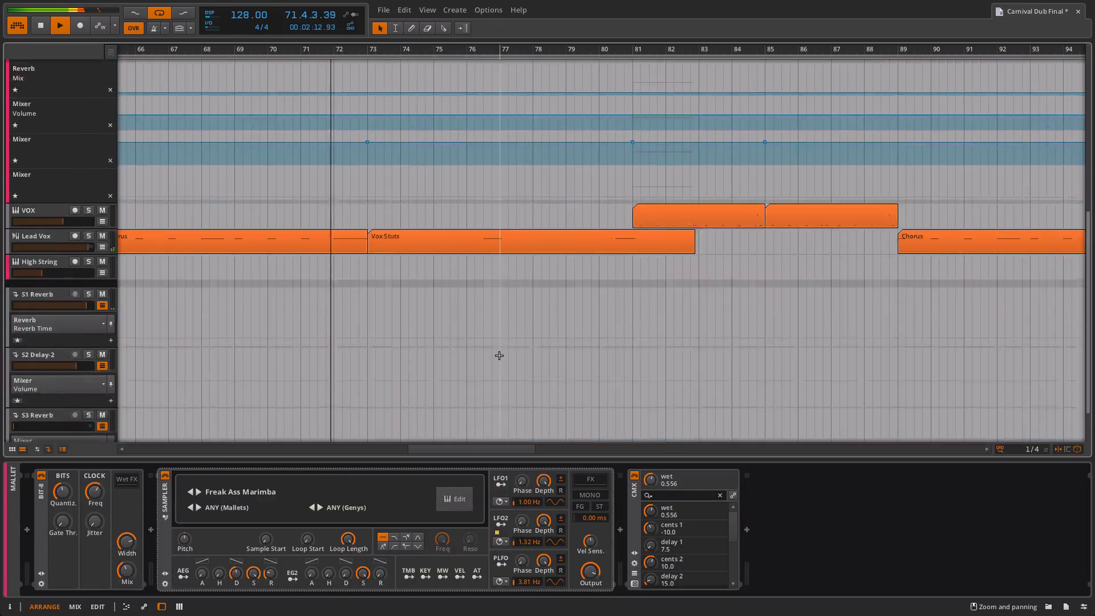
{"action": "scroll", "coordinate": [499, 356], "scroll_direction": "down", "scroll_amount": 2}
{"action": "scroll", "coordinate": [499, 355], "scroll_direction": "up", "scroll_amount": 10}
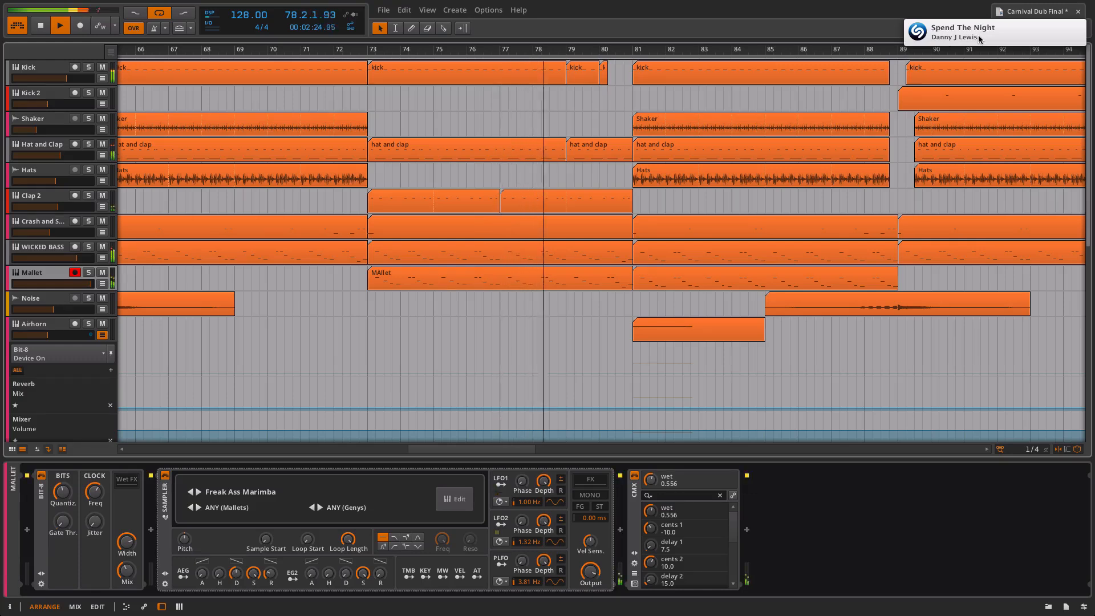
Step: Follow the playing arrangement from bar 73 towards bar 105, examining the drum breaks before bars 81 and 89
{"action": "scroll", "coordinate": [640, 300], "scroll_direction": "right", "scroll_amount": 3}
{"action": "scroll", "coordinate": [640, 299], "scroll_direction": "right", "scroll_amount": 5}
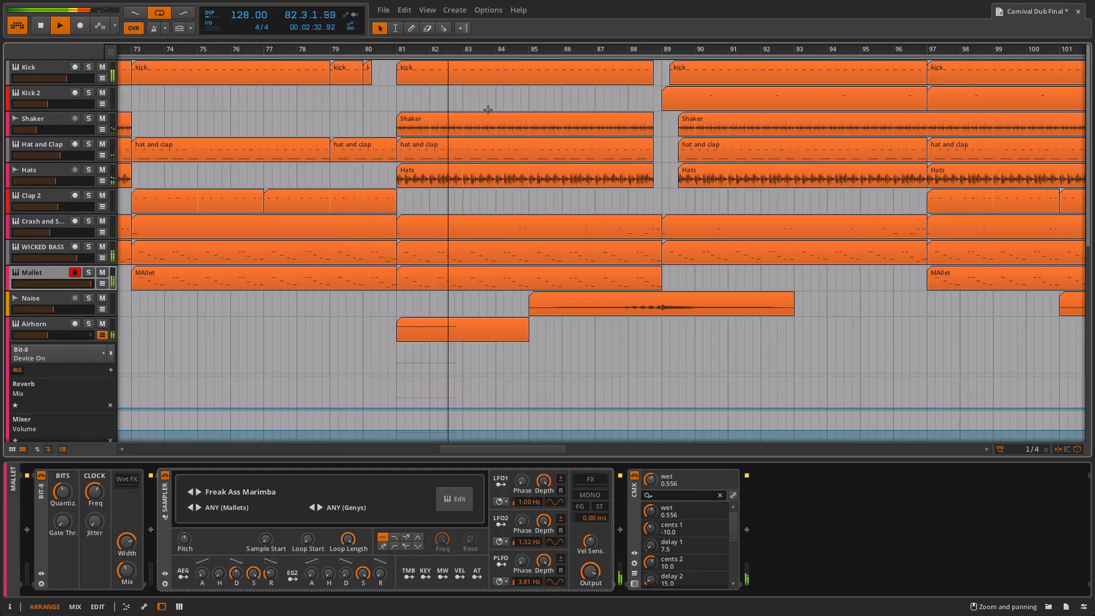
{"action": "scroll", "coordinate": [630, 147], "scroll_direction": "right", "scroll_amount": 5}
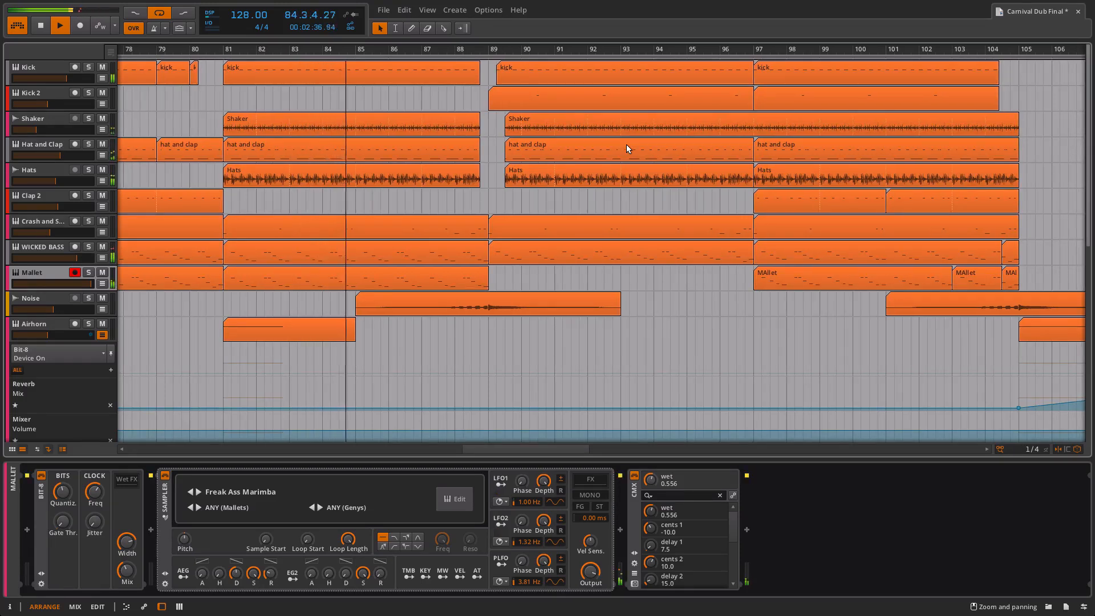
{"action": "scroll", "coordinate": [626, 149], "scroll_direction": "right", "scroll_amount": 5}
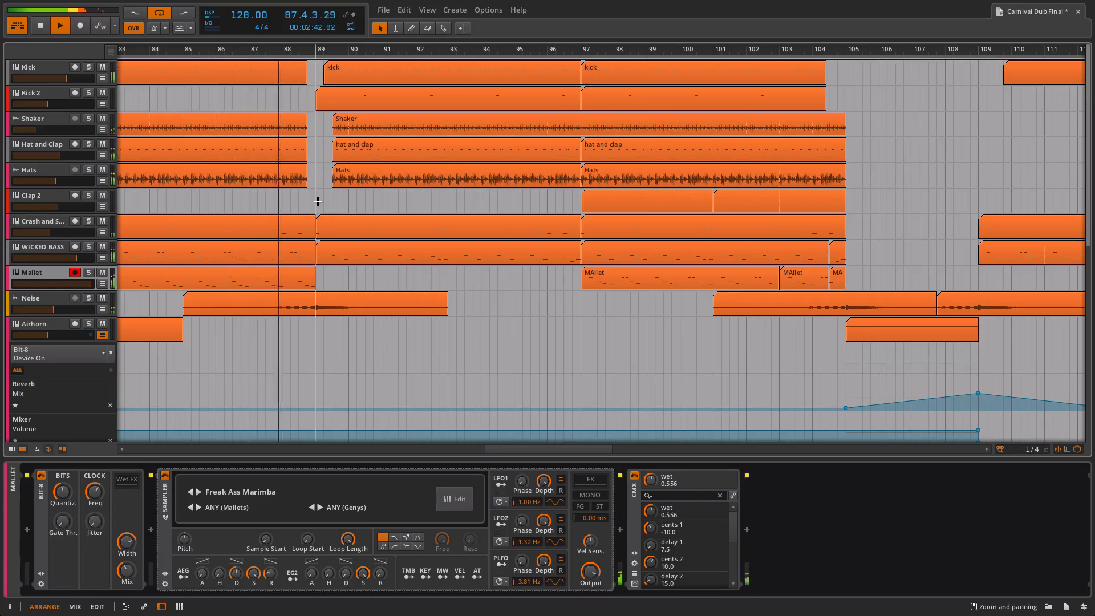
Step: Compare the Lead Vox Chorus clips at bars 89 and 97 with the drum and bass clips in the same section
{"action": "scroll", "coordinate": [318, 202], "scroll_direction": "down", "scroll_amount": 7}
{"action": "scroll", "coordinate": [317, 201], "scroll_direction": "down", "scroll_amount": 6}
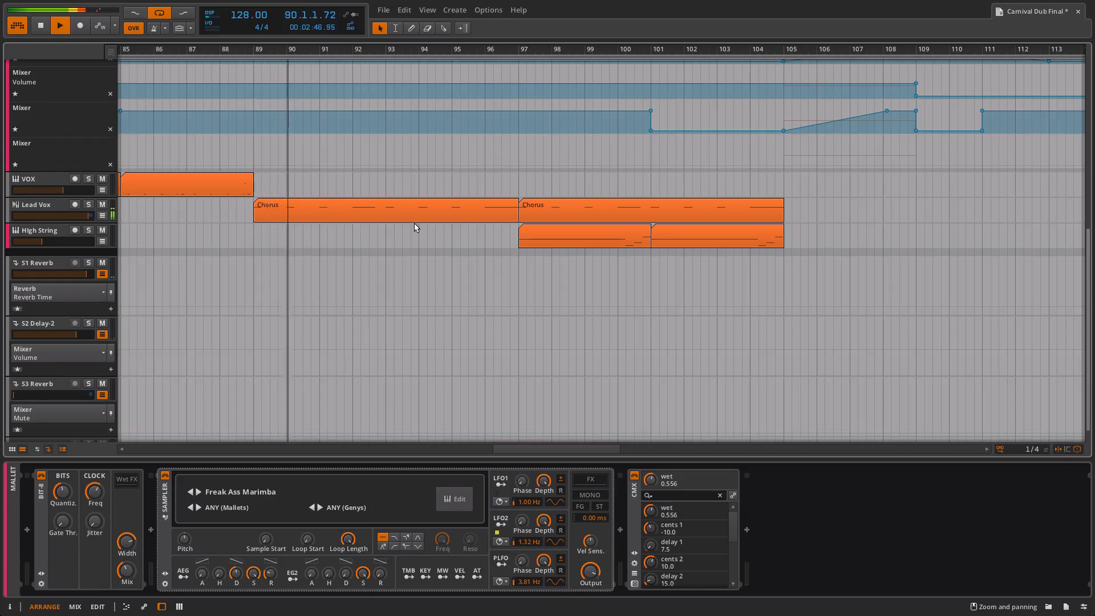
{"action": "scroll", "coordinate": [416, 226], "scroll_direction": "up", "scroll_amount": 13}
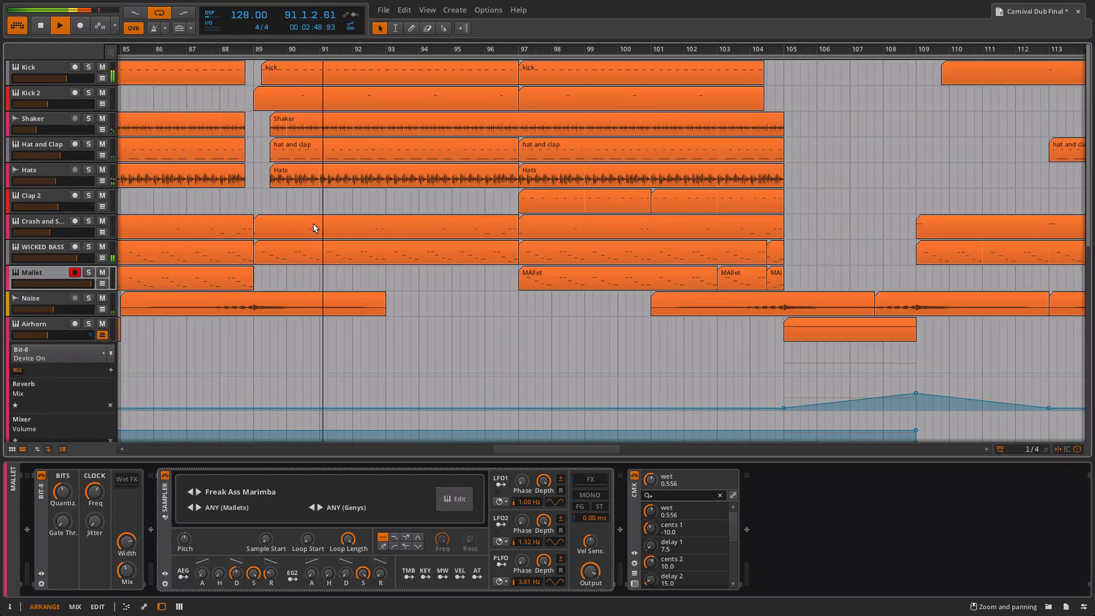
{"action": "scroll", "coordinate": [436, 352], "scroll_direction": "down", "scroll_amount": 13}
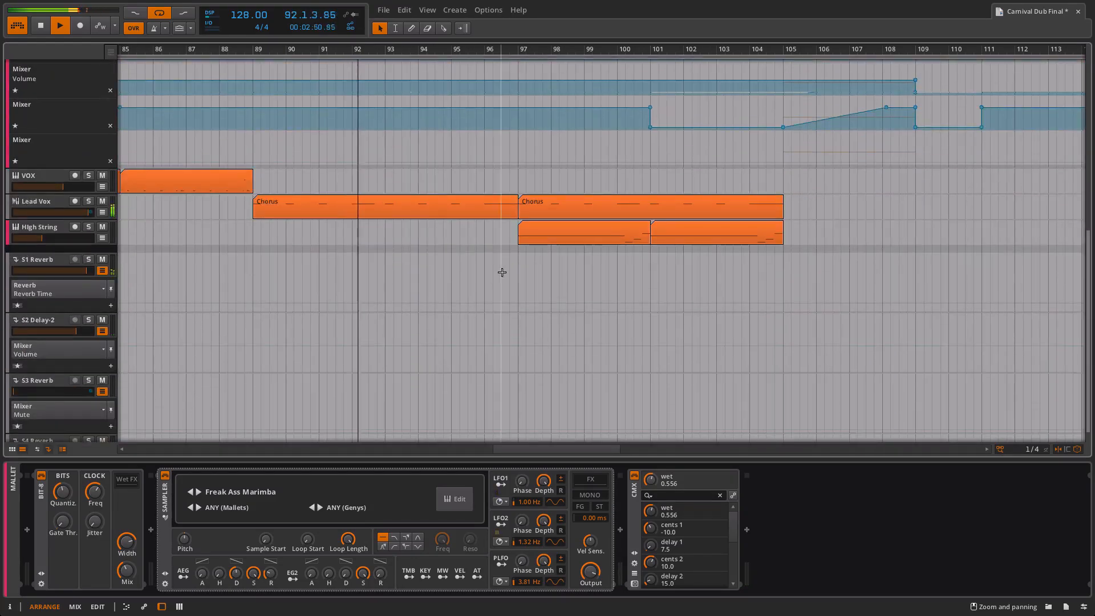
Step: Examine the High String clips at bars 97 and 101 and audition the track with its Massive, Compressor and EQ-DJ devices shown
{"action": "scroll", "coordinate": [502, 269], "scroll_direction": "up", "scroll_amount": 1}
{"action": "scroll", "coordinate": [501, 269], "scroll_direction": "right", "scroll_amount": 2}
{"action": "scroll", "coordinate": [368, 304], "scroll_direction": "right", "scroll_amount": 2}
{"action": "scroll", "coordinate": [368, 304], "scroll_direction": "right", "scroll_amount": 1}
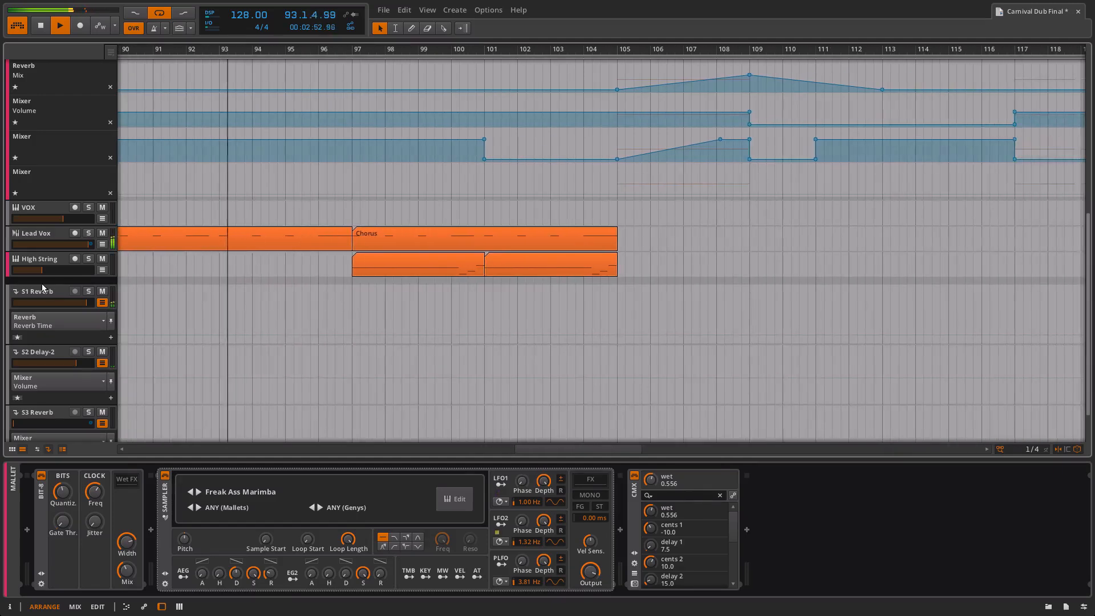
{"action": "left_click", "coordinate": [45, 262]}
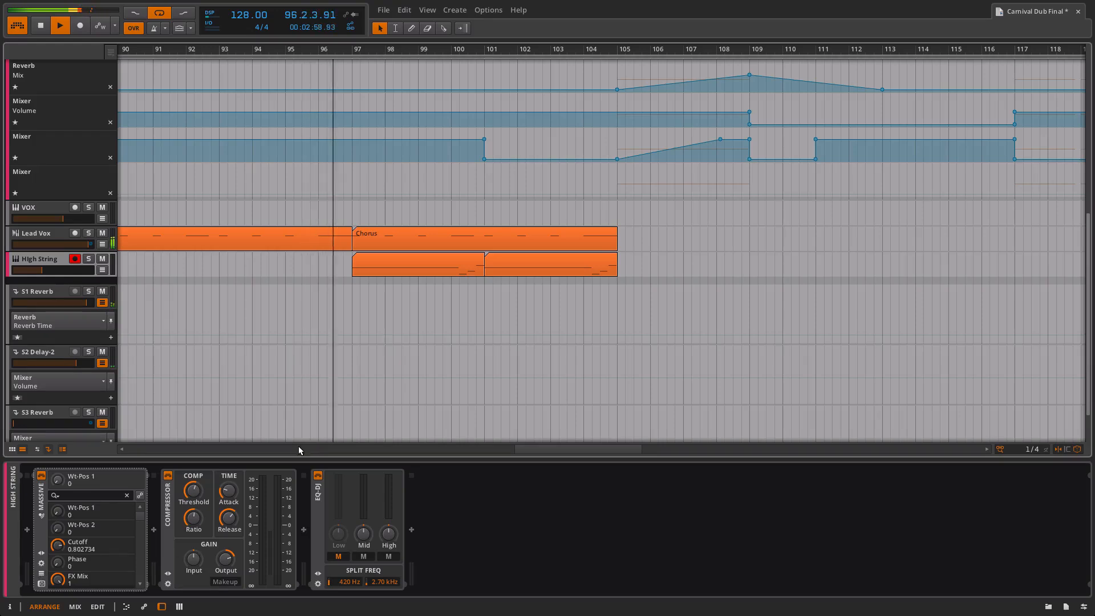
{"action": "left_click", "coordinate": [89, 259]}
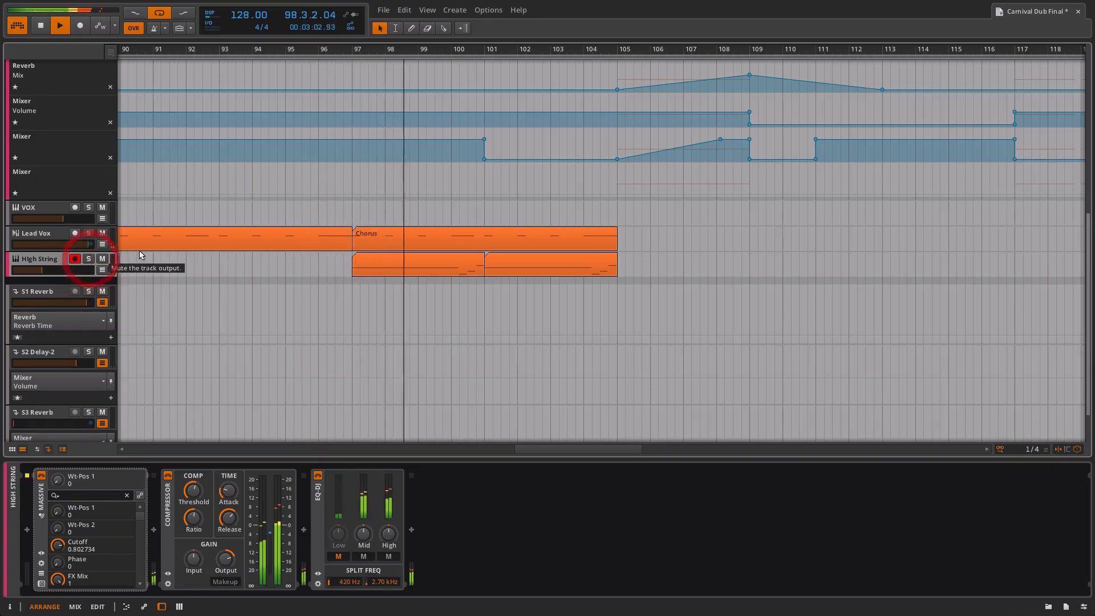
Step: Examine the breakdown clips from bar 105 to 125 and the Airhorn's reverb mix and volume automation while the mix plays
{"action": "scroll", "coordinate": [517, 327], "scroll_direction": "up", "scroll_amount": 5}
{"action": "scroll", "coordinate": [517, 327], "scroll_direction": "up", "scroll_amount": 2}
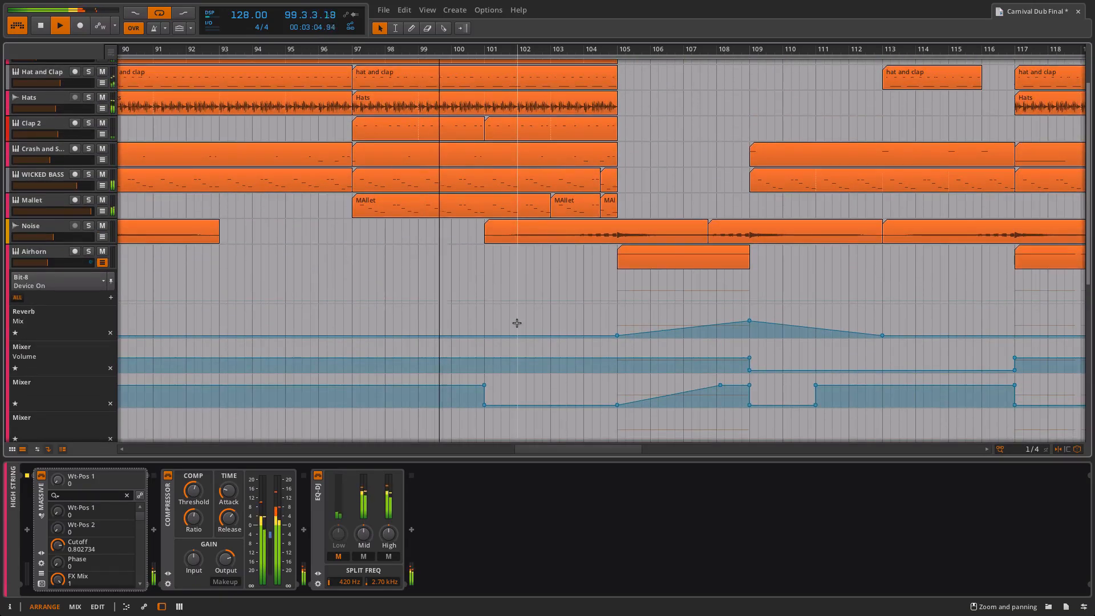
{"action": "scroll", "coordinate": [500, 239], "scroll_direction": "right", "scroll_amount": 2}
{"action": "scroll", "coordinate": [500, 238], "scroll_direction": "right", "scroll_amount": 8}
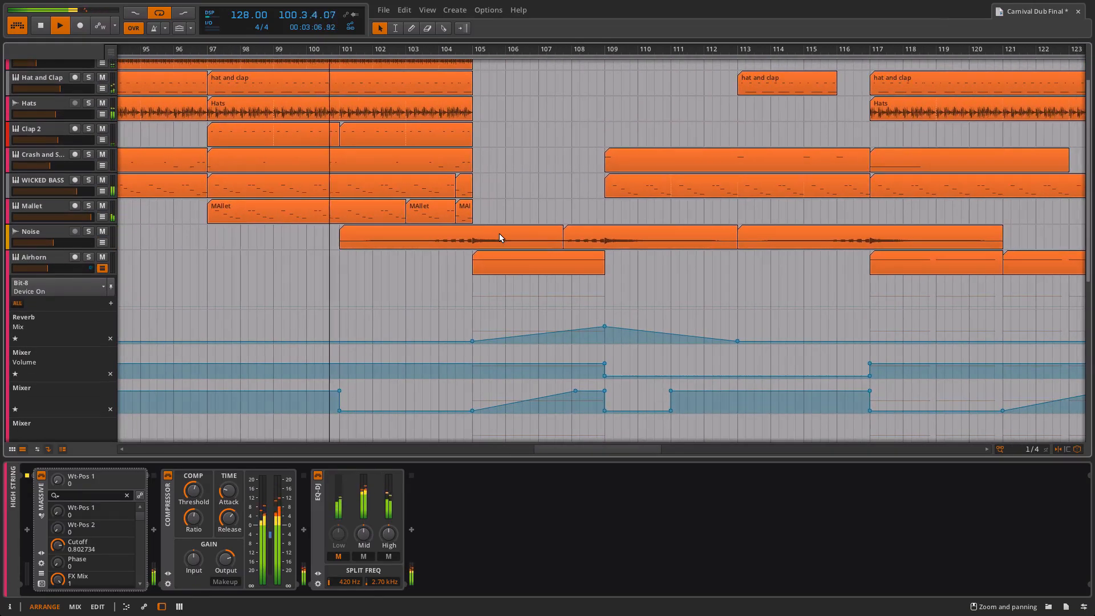
{"action": "scroll", "coordinate": [499, 234], "scroll_direction": "down", "scroll_amount": 3}
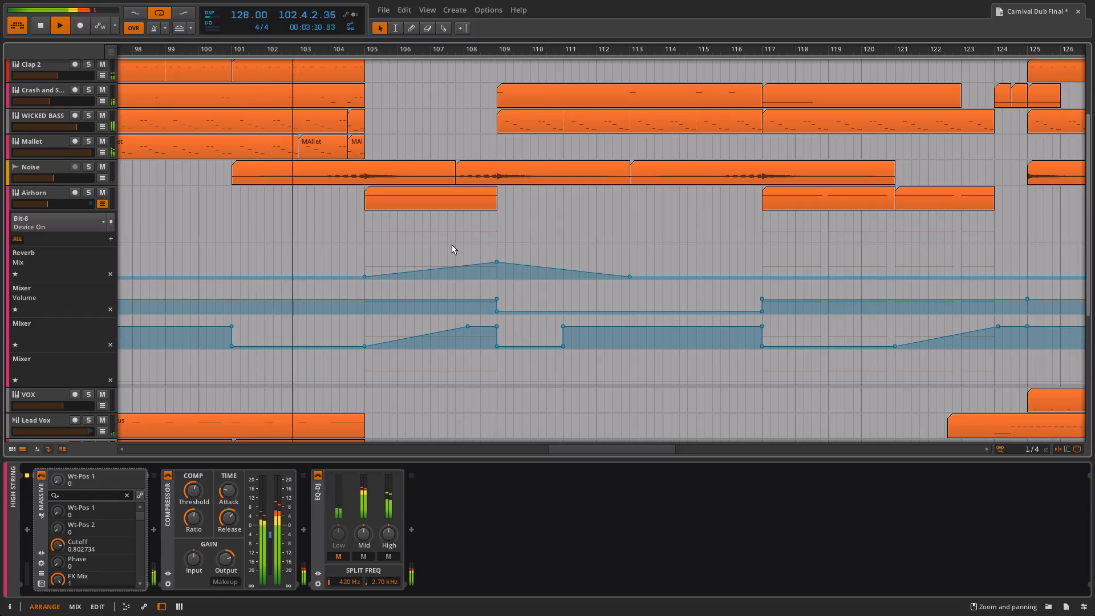
{"action": "scroll", "coordinate": [657, 190], "scroll_direction": "up", "scroll_amount": 6}
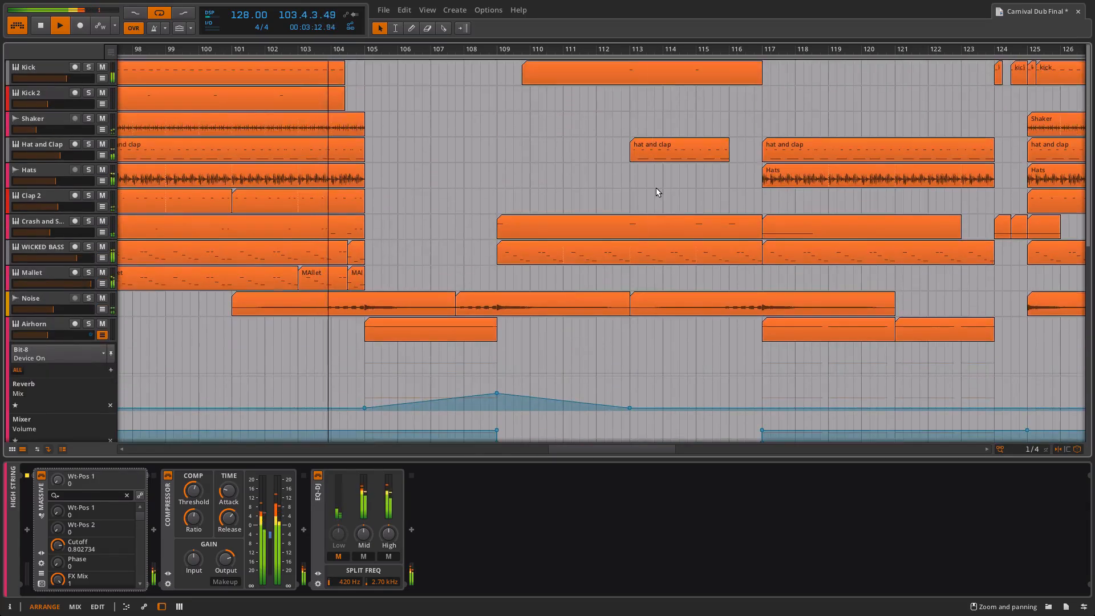
Step: Unfold the WICKED BASS automation lanes and examine the EQ-DJ low frequency sweep through the breakdown while the mix plays
{"action": "left_click_drag", "start_coordinate": [522, 49], "coordinate": [490, 49]}
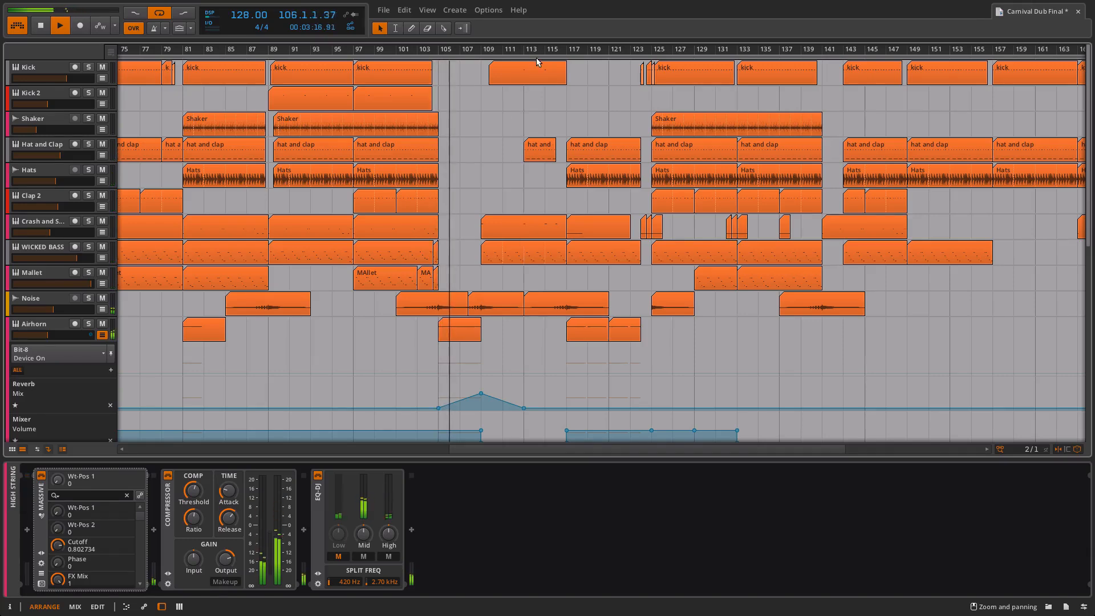
{"action": "left_click_drag", "start_coordinate": [545, 50], "coordinate": [536, 50]}
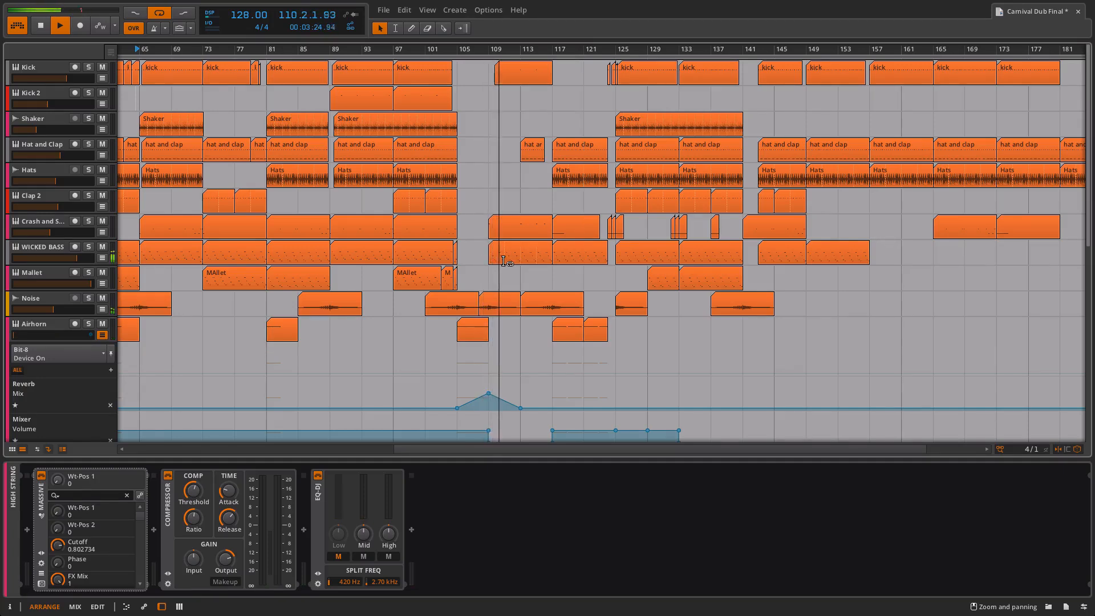
{"action": "left_click", "coordinate": [50, 247]}
{"action": "left_click", "coordinate": [102, 258]}
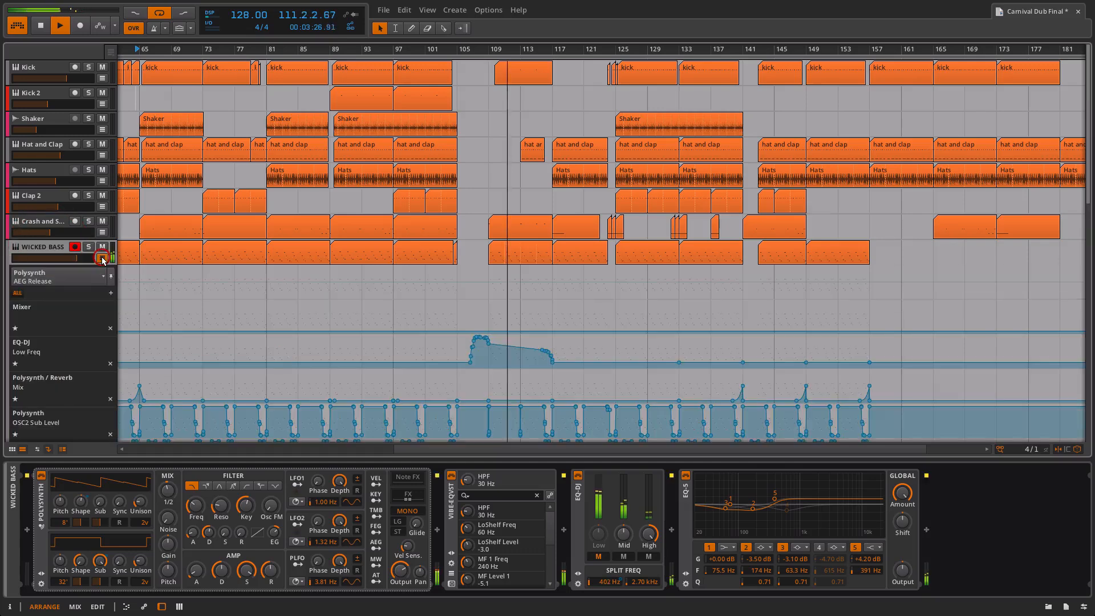
{"action": "scroll", "coordinate": [440, 295], "scroll_direction": "down", "scroll_amount": 5}
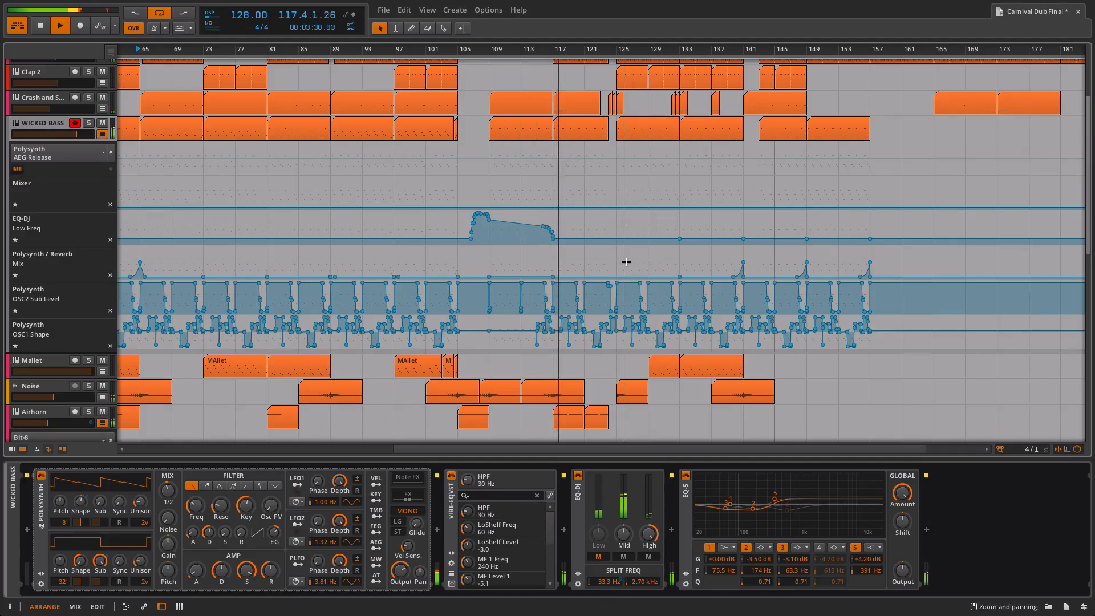
{"action": "scroll", "coordinate": [629, 181], "scroll_direction": "up", "scroll_amount": 4}
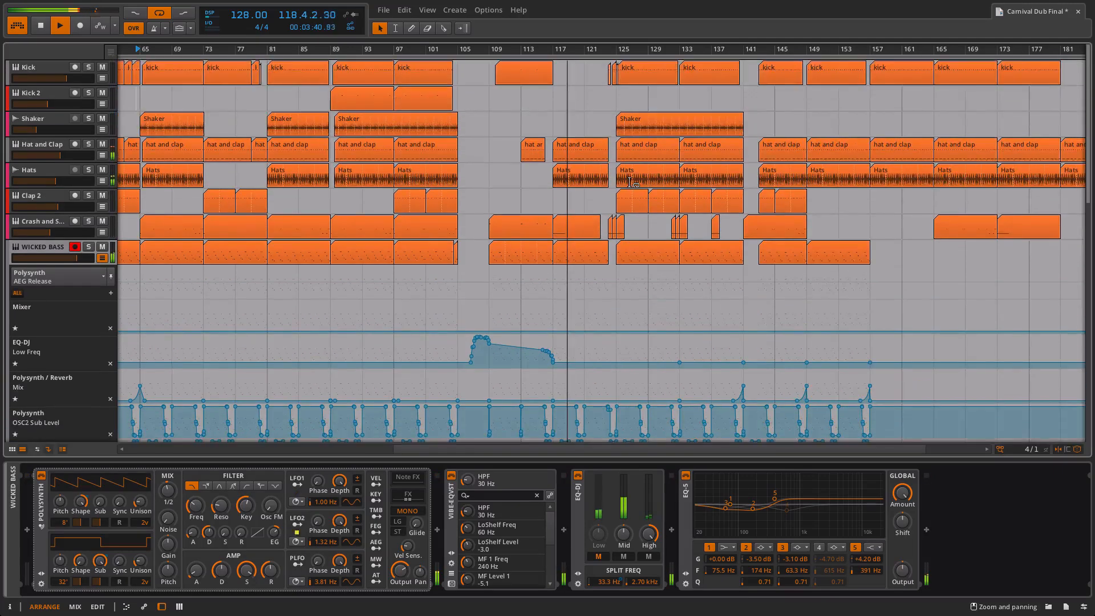
Step: Open the Airhorn clip at bar 121 in the note editor and examine its held notes up to bar 124
{"action": "scroll", "coordinate": [629, 182], "scroll_direction": "down", "scroll_amount": 6}
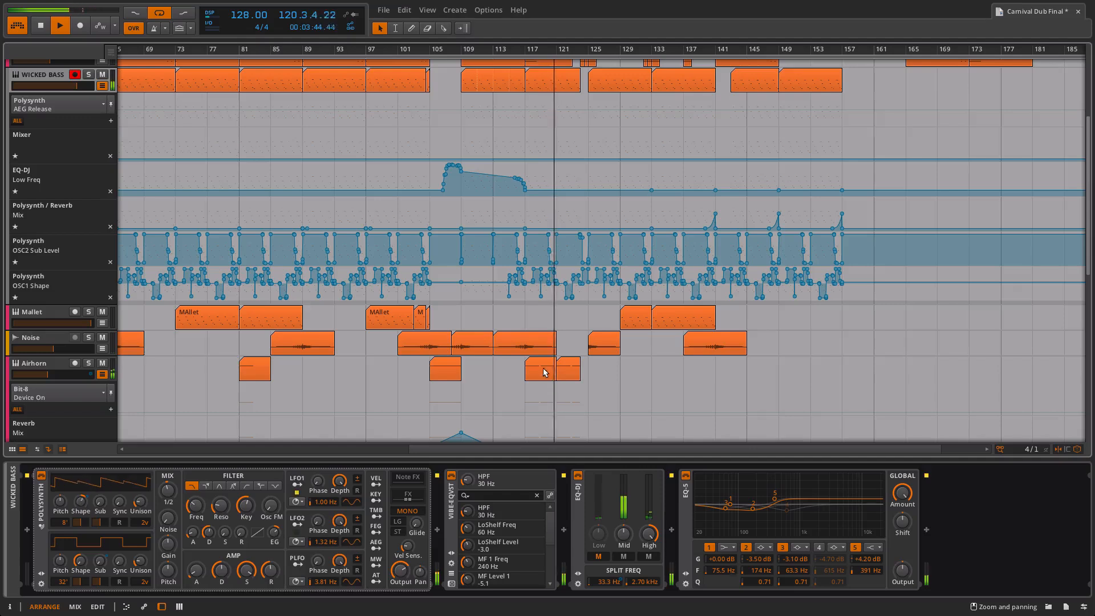
{"action": "left_click", "coordinate": [544, 373]}
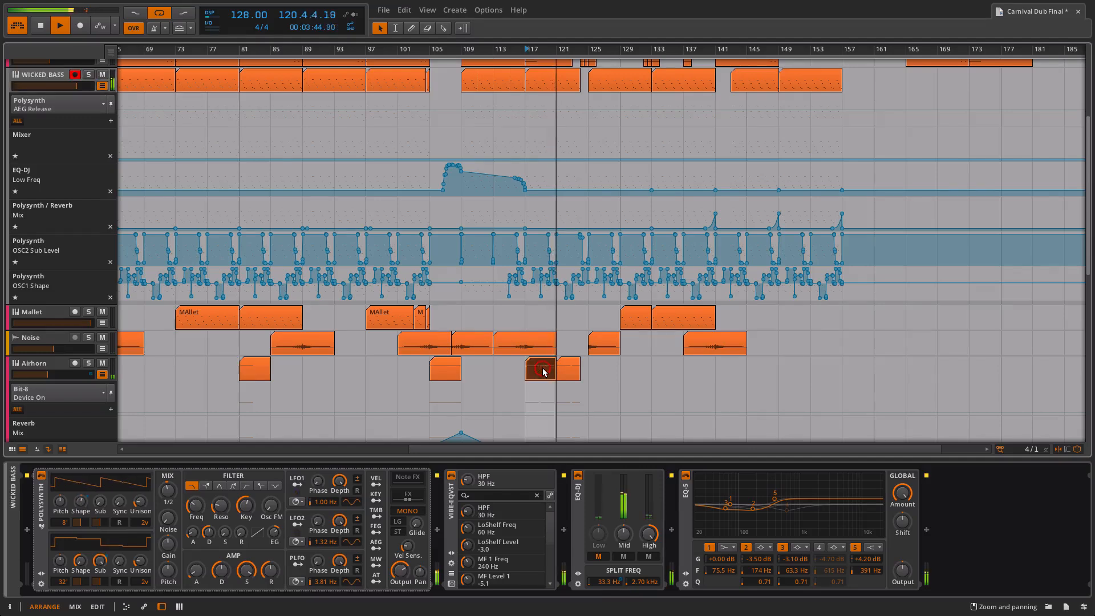
{"action": "left_click", "coordinate": [565, 372]}
{"action": "double_click", "coordinate": [565, 372]}
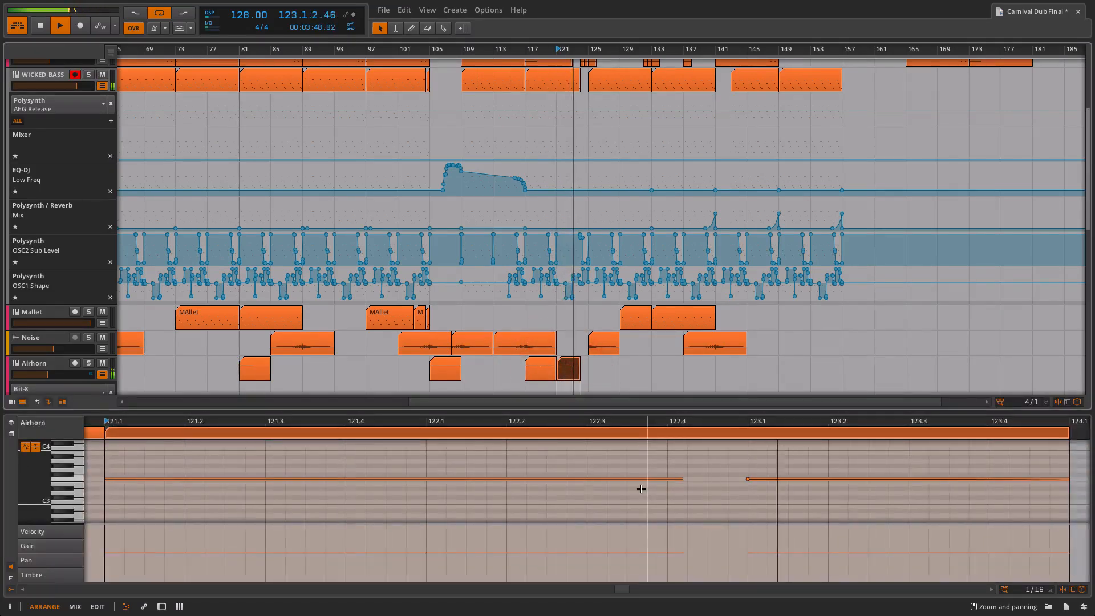
{"action": "scroll", "coordinate": [641, 489], "scroll_direction": "right", "scroll_amount": 3}
{"action": "scroll", "coordinate": [641, 489], "scroll_direction": "down", "scroll_amount": 3}
{"action": "scroll", "coordinate": [640, 489], "scroll_direction": "up", "scroll_amount": 2}
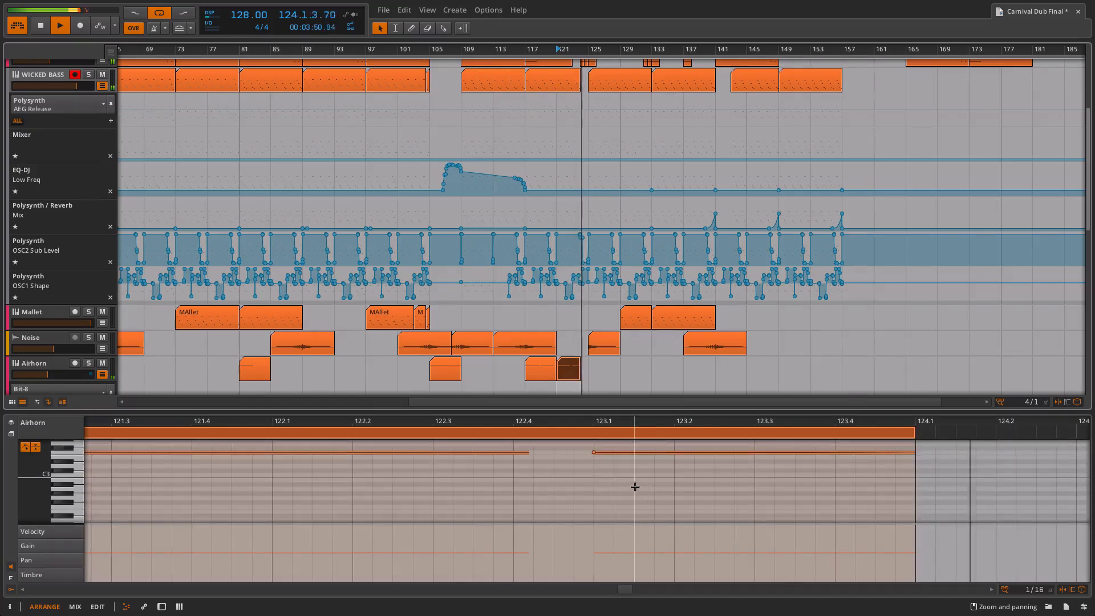
{"action": "scroll", "coordinate": [831, 460], "scroll_direction": "up", "scroll_amount": 3}
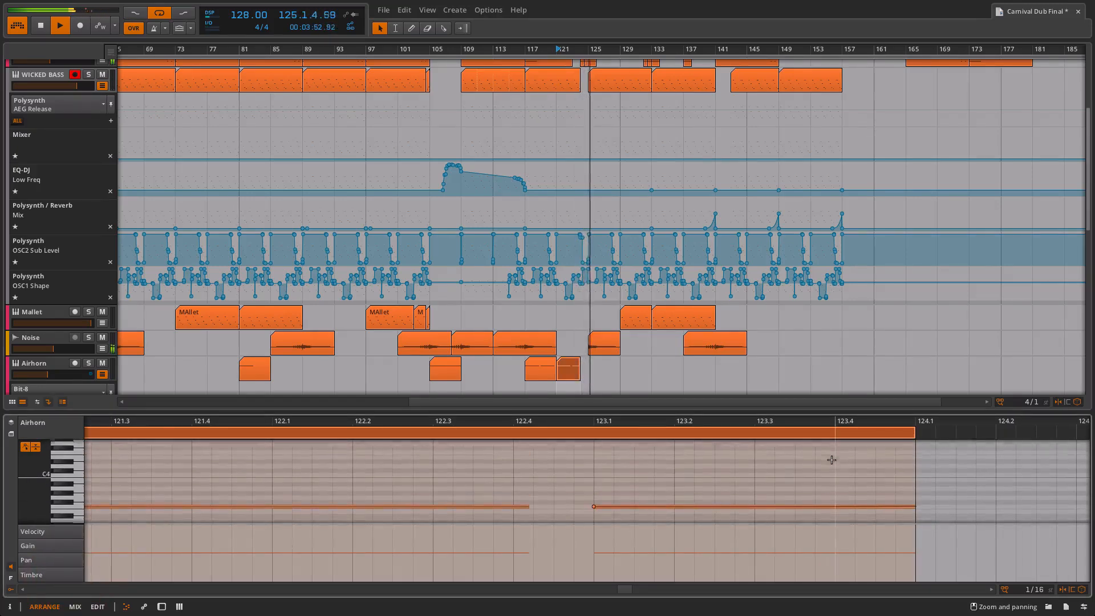
{"action": "scroll", "coordinate": [831, 460], "scroll_direction": "down", "scroll_amount": 1}
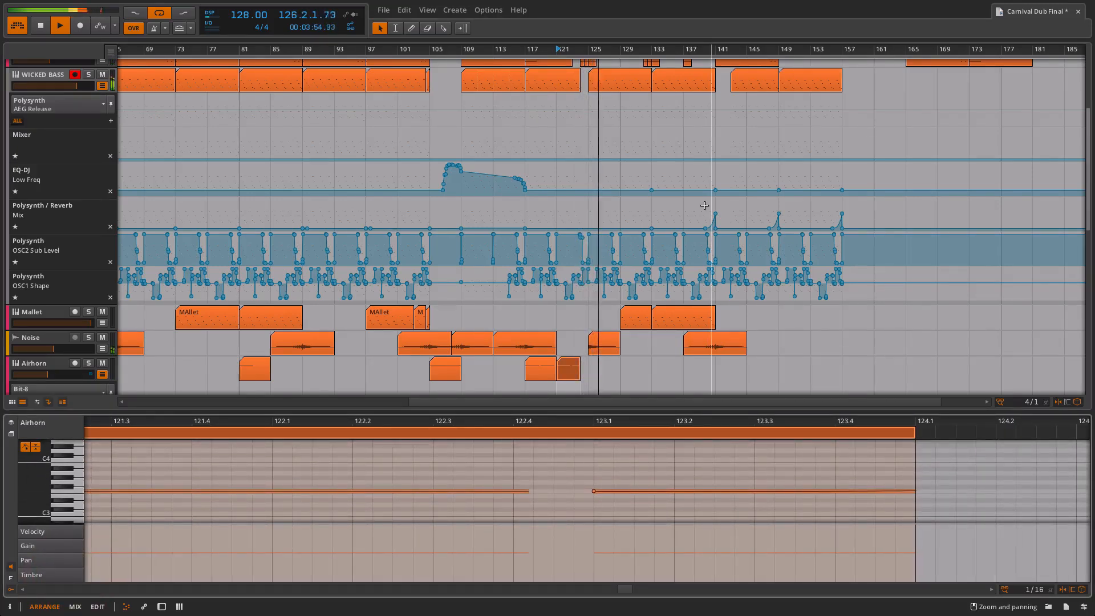
Step: Compare the Mallet, Noise, drum and bass clips in the section from bar 125 to 141 during playback
{"action": "scroll", "coordinate": [697, 339], "scroll_direction": "down", "scroll_amount": 3}
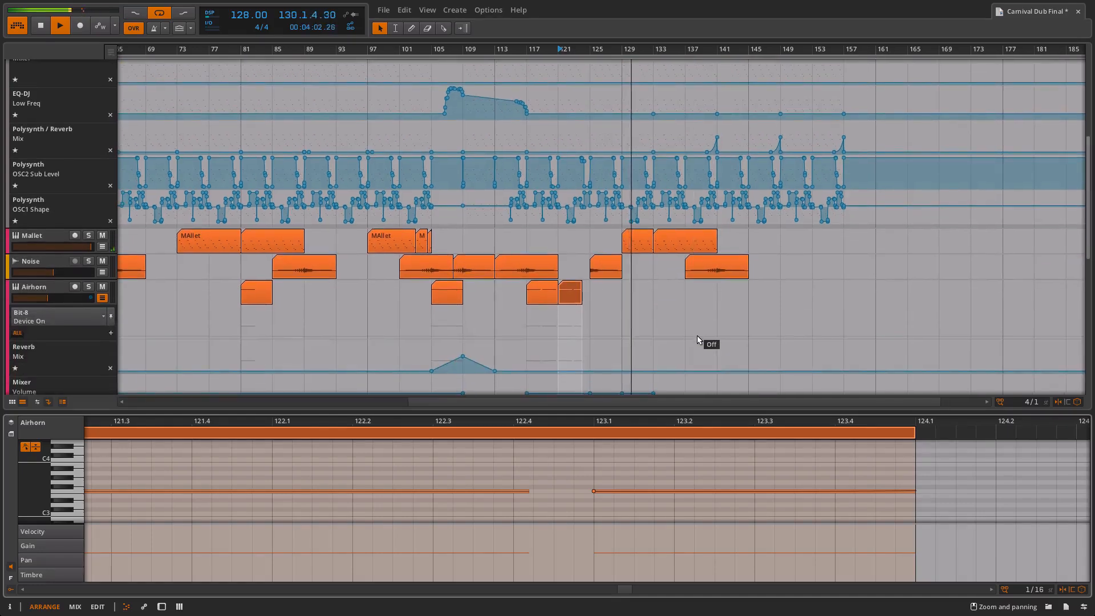
{"action": "scroll", "coordinate": [654, 210], "scroll_direction": "up", "scroll_amount": 1}
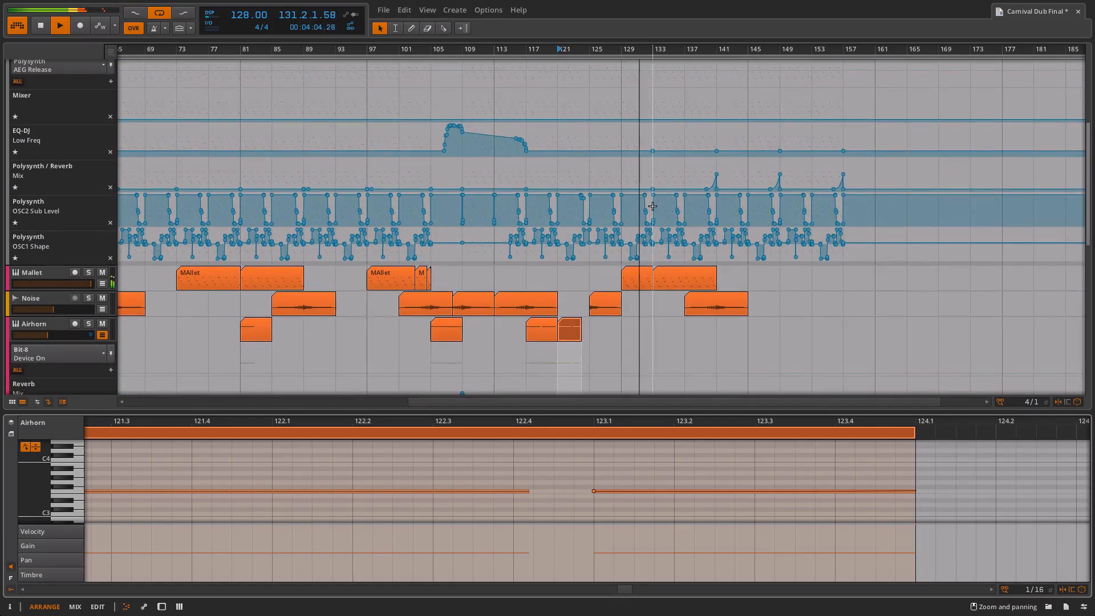
{"action": "scroll", "coordinate": [652, 206], "scroll_direction": "right", "scroll_amount": 4}
{"action": "scroll", "coordinate": [652, 206], "scroll_direction": "up", "scroll_amount": 5}
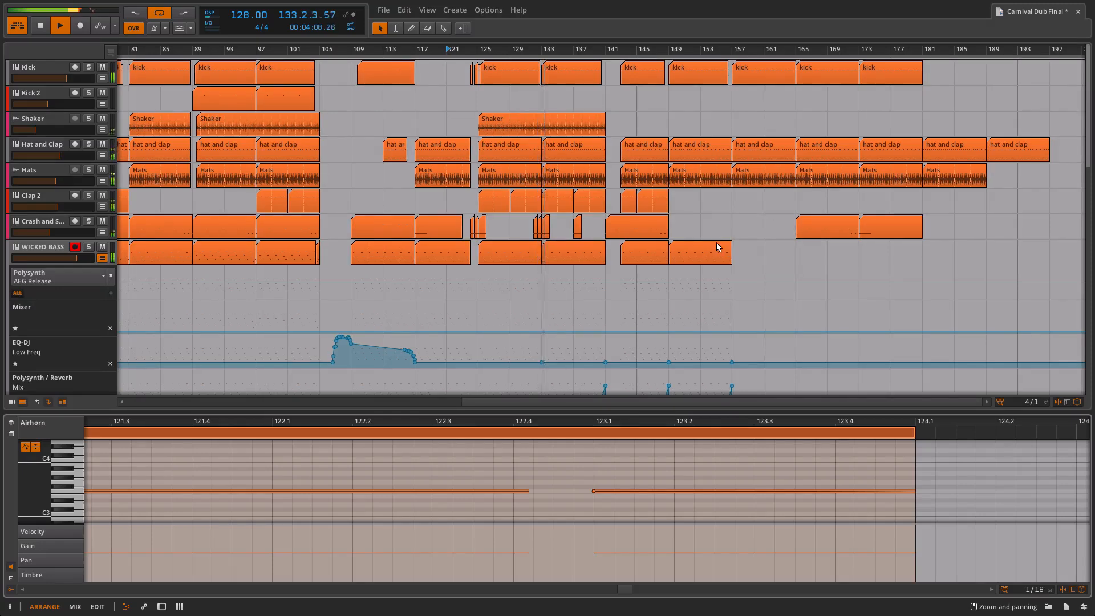
{"action": "scroll", "coordinate": [717, 242], "scroll_direction": "right", "scroll_amount": 4}
{"action": "scroll", "coordinate": [716, 242], "scroll_direction": "down", "scroll_amount": 7}
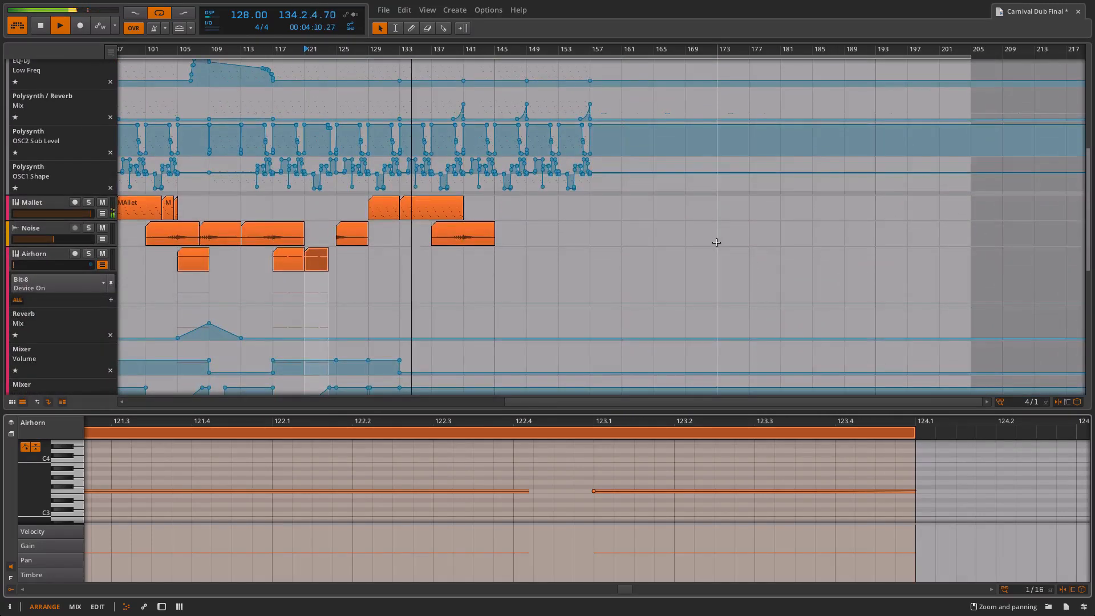
{"action": "scroll", "coordinate": [717, 243], "scroll_direction": "up", "scroll_amount": 4}
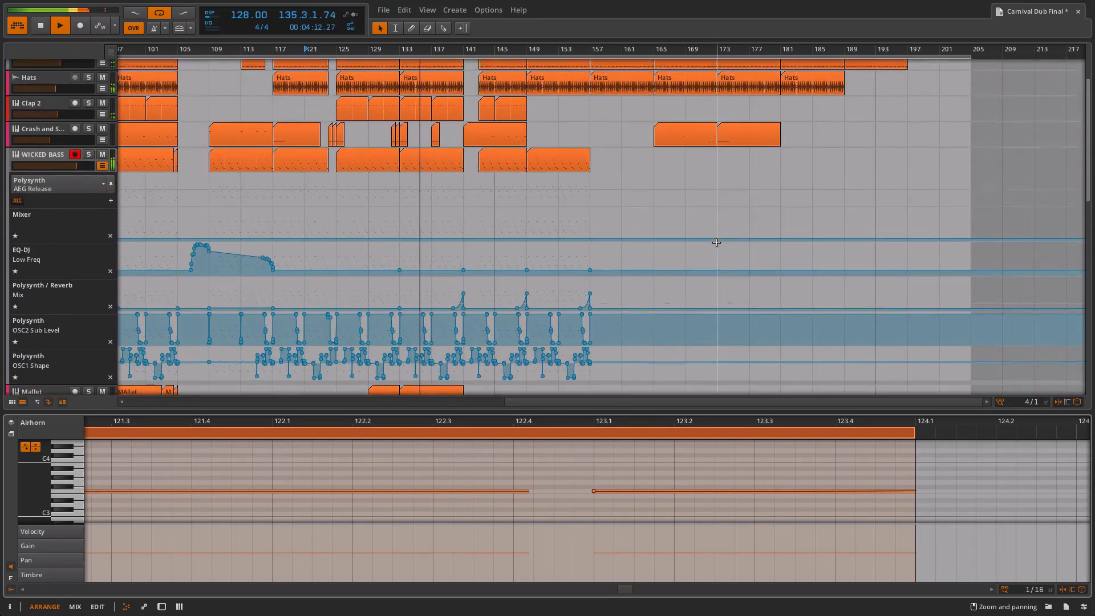
Step: Examine the outro clips on all tracks from bar 141 onward, including where the kick, hats and bass drop out
{"action": "scroll", "coordinate": [507, 130], "scroll_direction": "up", "scroll_amount": 2}
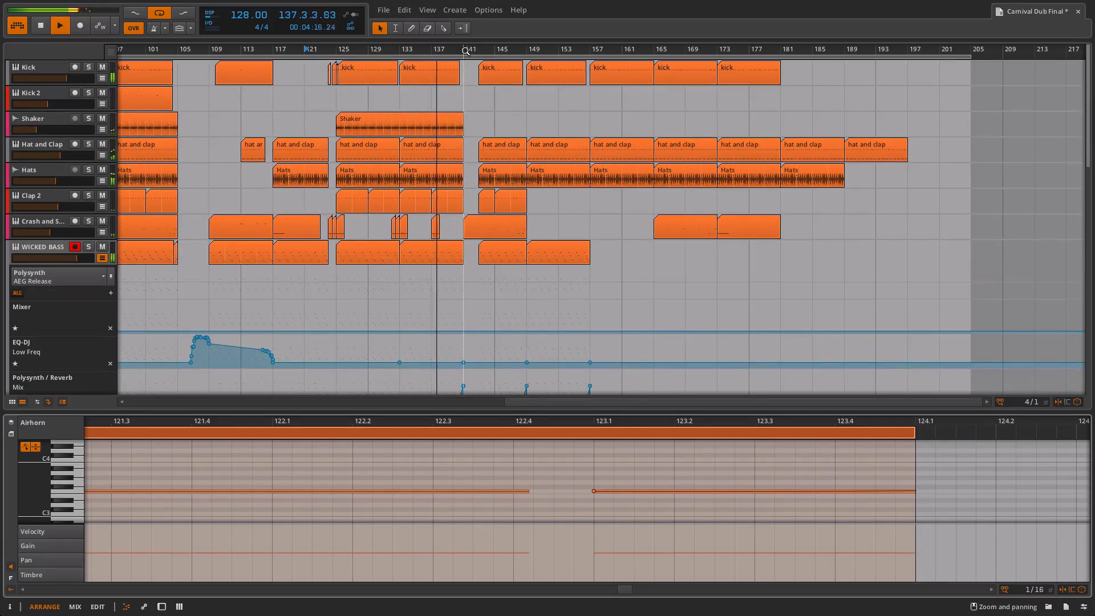
{"action": "scroll", "coordinate": [463, 52], "scroll_direction": "up", "scroll_amount": 3}
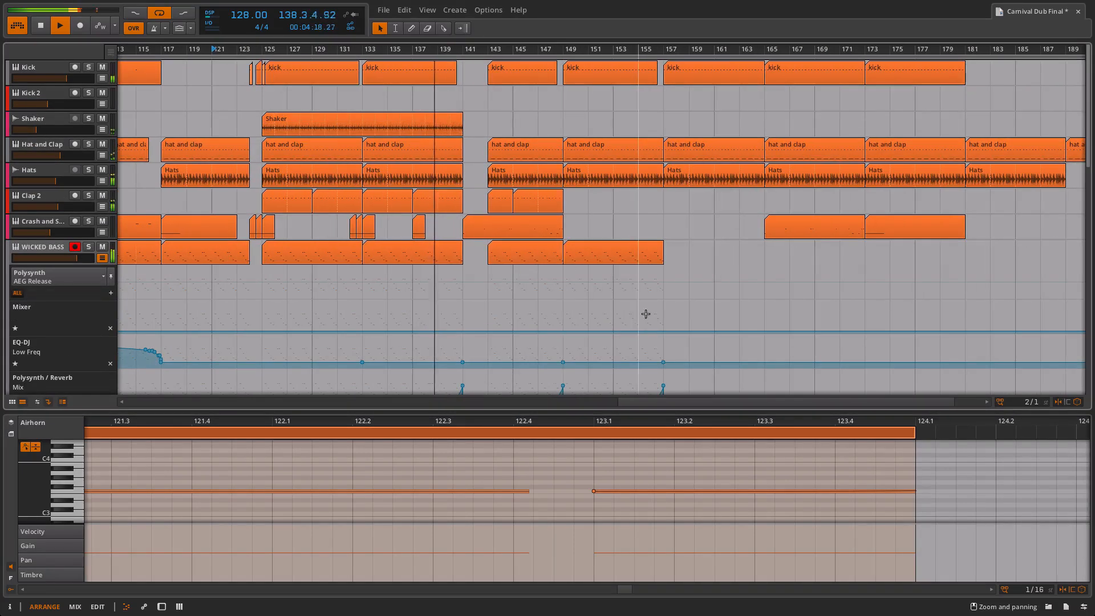
{"action": "scroll", "coordinate": [709, 314], "scroll_direction": "right", "scroll_amount": 5}
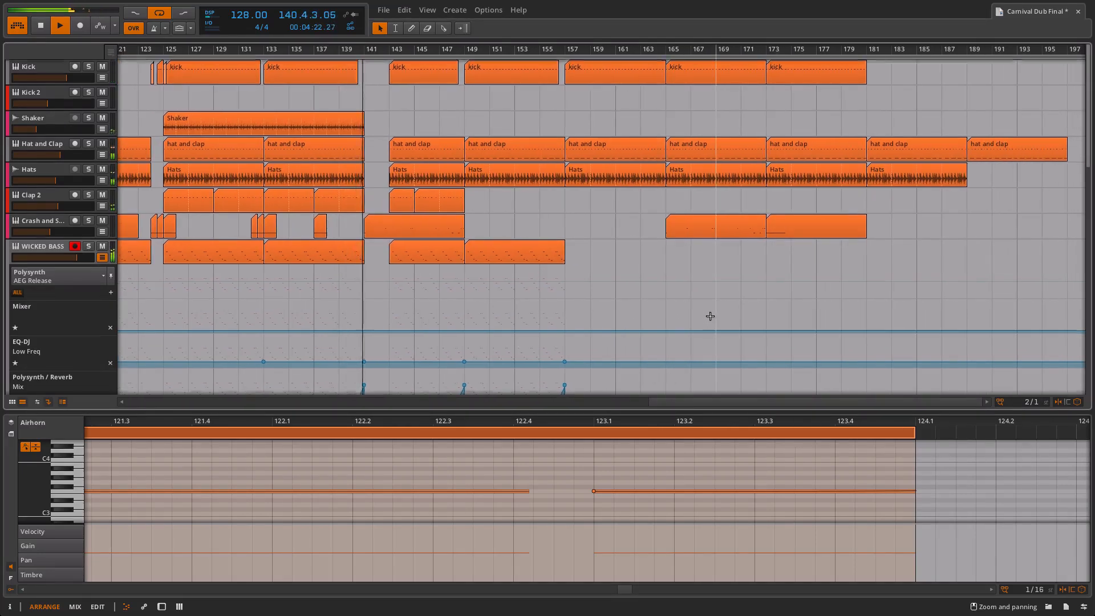
{"action": "scroll", "coordinate": [710, 316], "scroll_direction": "down", "scroll_amount": 10}
{"action": "scroll", "coordinate": [711, 317], "scroll_direction": "up", "scroll_amount": 10}
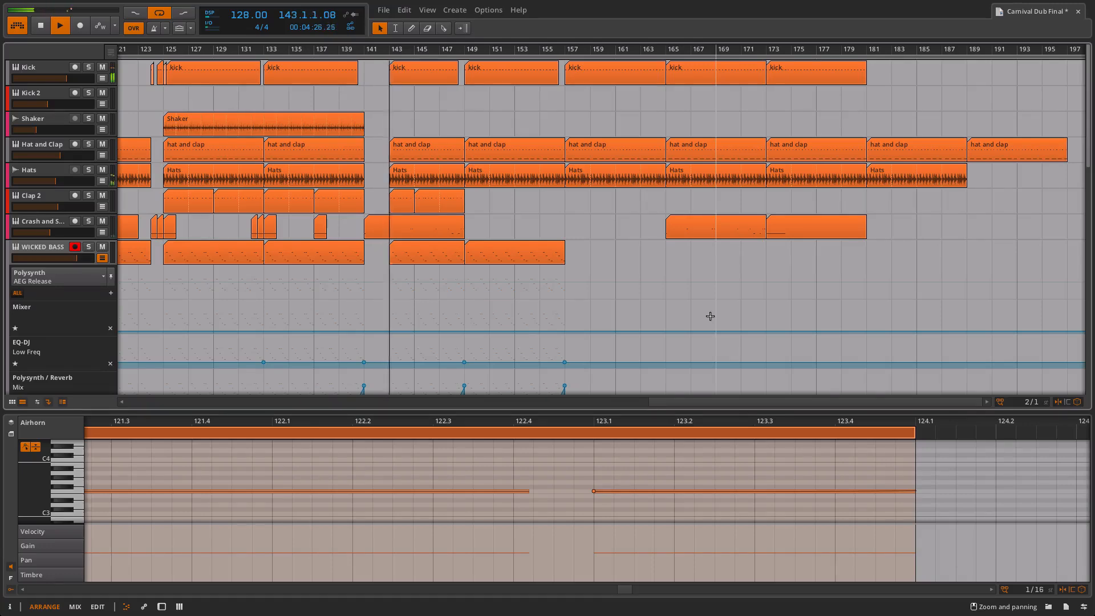
Step: Switch to the mixer, show the Master track's devices, enable the large level meters and hide the send controls
{"action": "key", "text": "alt+2"}
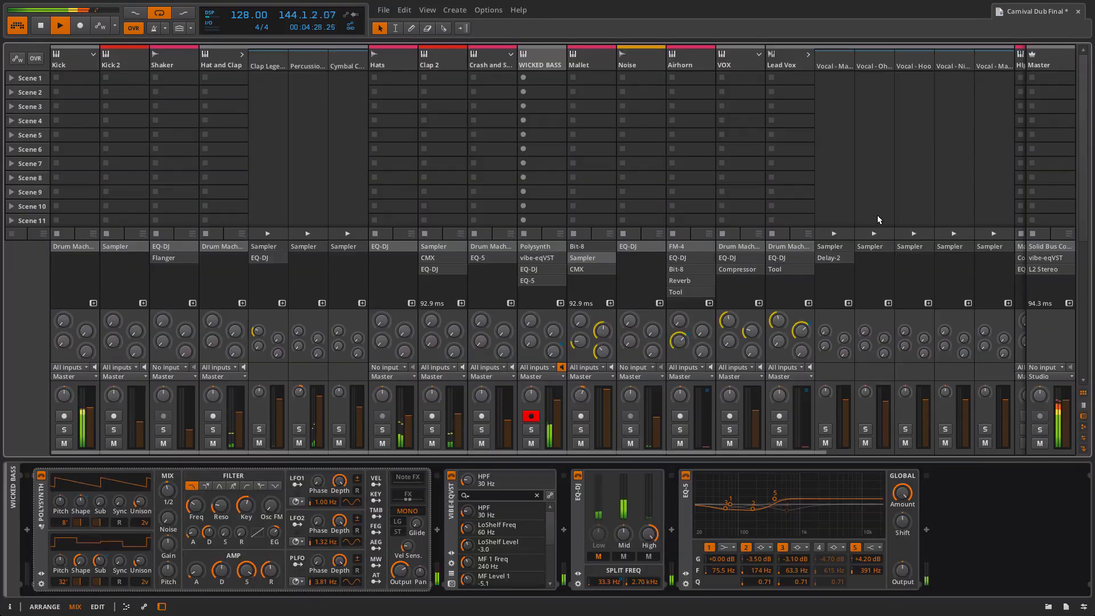
{"action": "left_click", "coordinate": [1059, 57]}
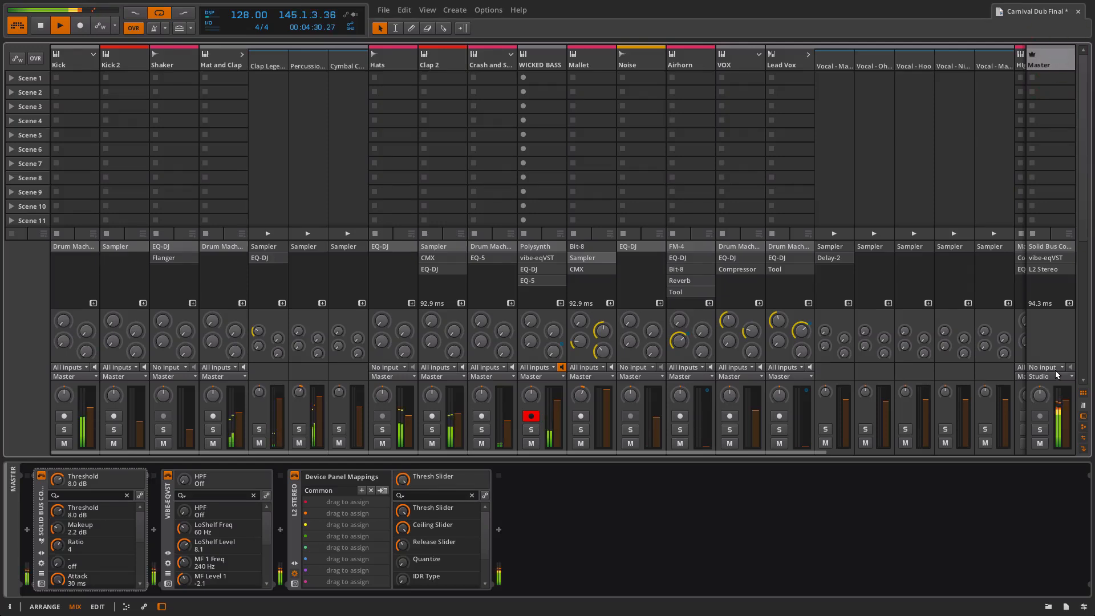
{"action": "left_click", "coordinate": [1084, 406]}
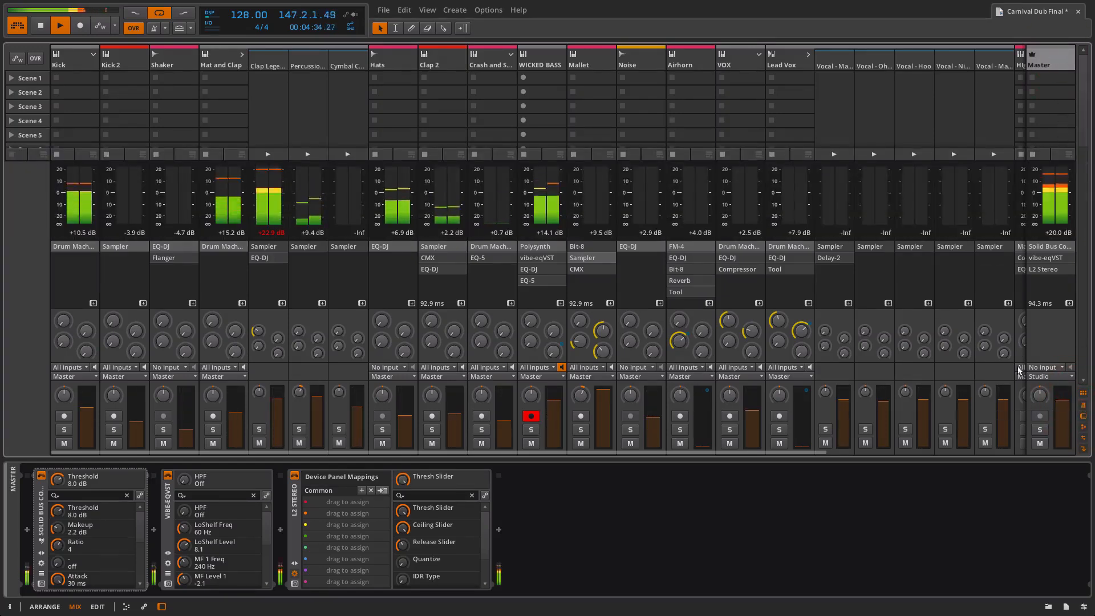
{"action": "left_click", "coordinate": [1084, 438]}
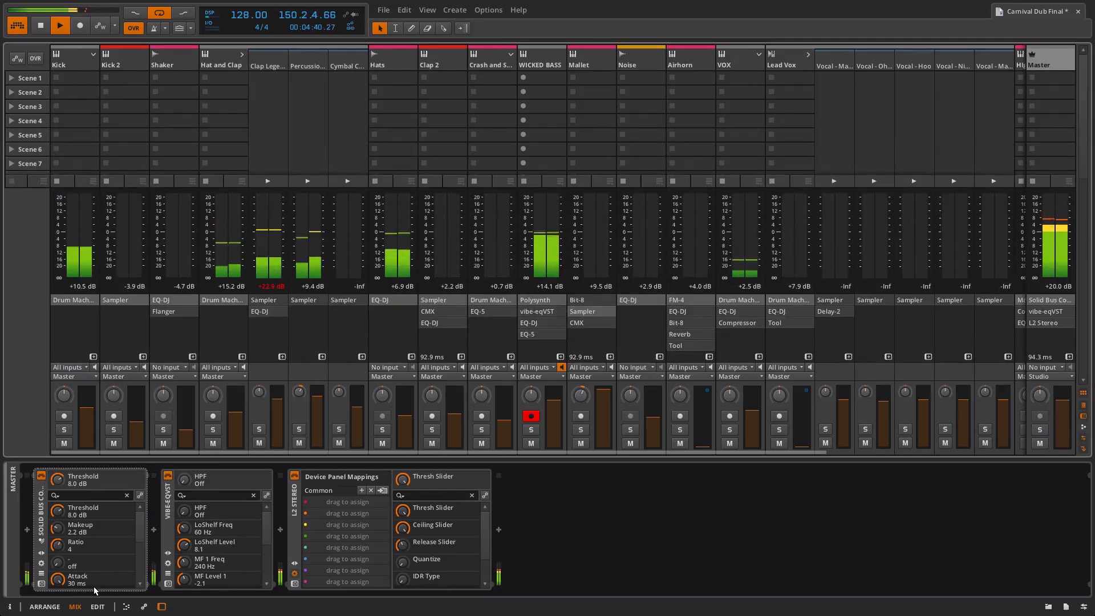
Step: Open the Master's Solid Bus Comp, vibeEQ and L2 plug-in windows, spread them apart and examine their settings
{"action": "left_click", "coordinate": [42, 584]}
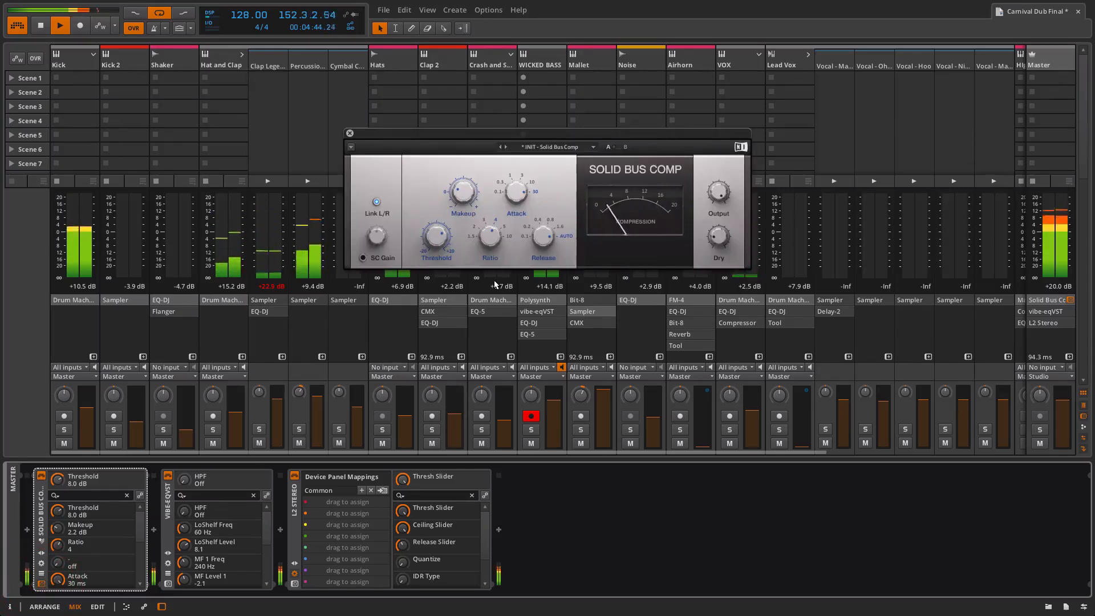
{"action": "left_click", "coordinate": [168, 584]}
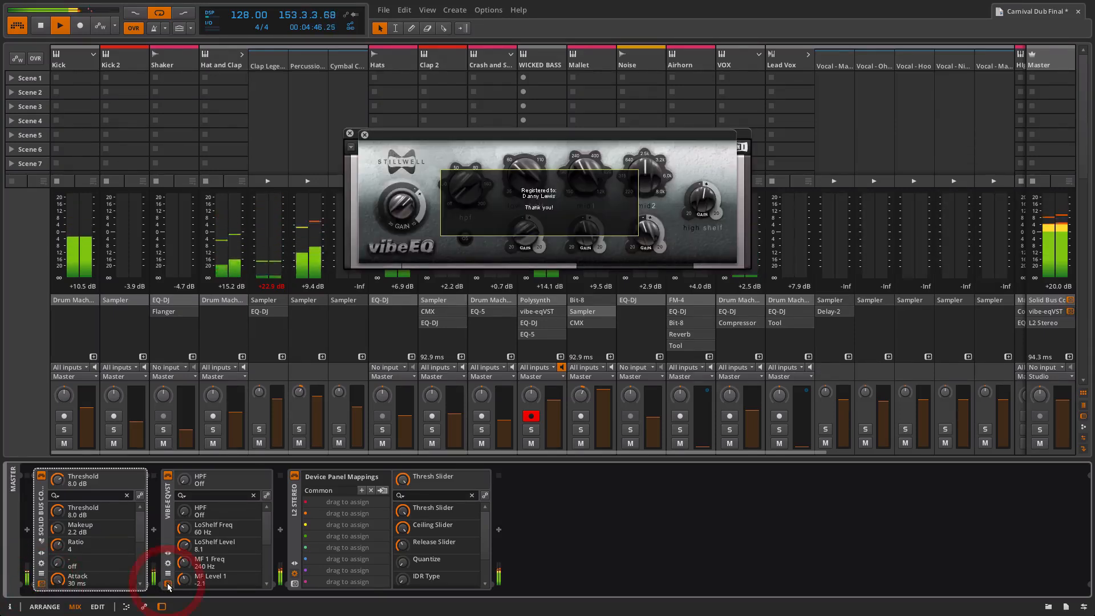
{"action": "left_click_drag", "start_coordinate": [535, 144], "coordinate": [291, 80]}
{"action": "left_click", "coordinate": [530, 135]}
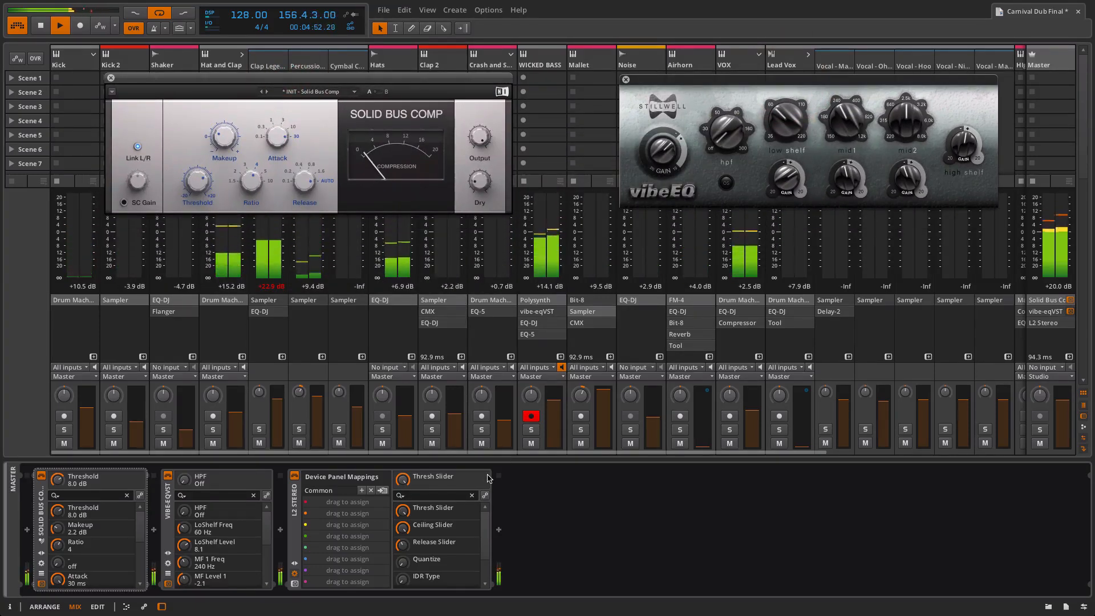
{"action": "left_click", "coordinate": [295, 583]}
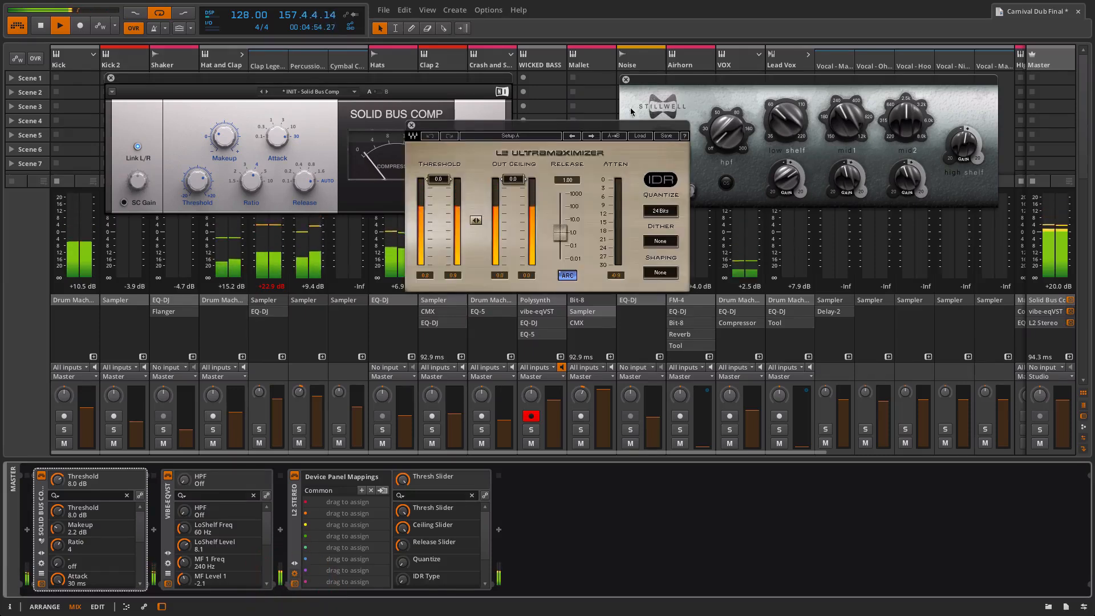
{"action": "left_click_drag", "start_coordinate": [593, 129], "coordinate": [770, 244]}
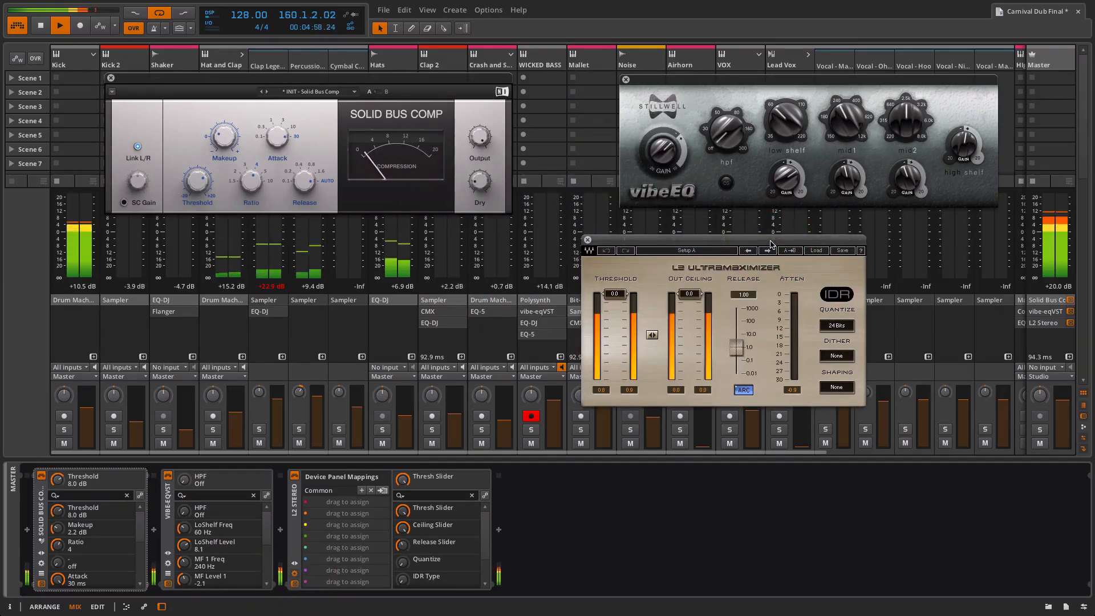
{"action": "left_click_drag", "start_coordinate": [786, 243], "coordinate": [700, 334]}
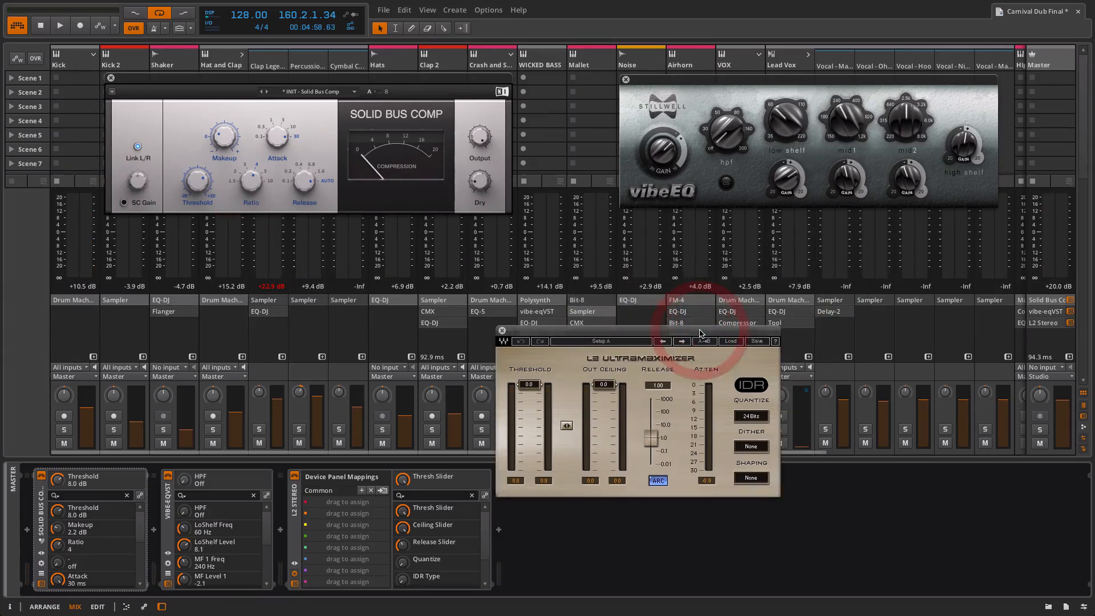
Step: Close the vibeEQ, L2 and Solid Bus Comp plug-in windows
{"action": "left_click", "coordinate": [626, 80]}
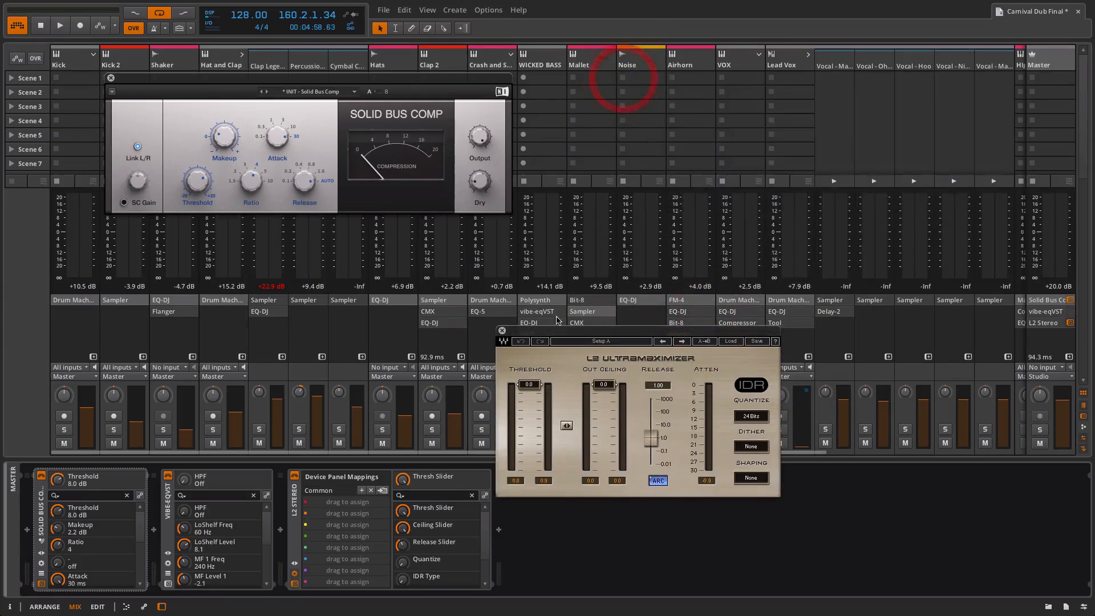
{"action": "left_click", "coordinate": [502, 331]}
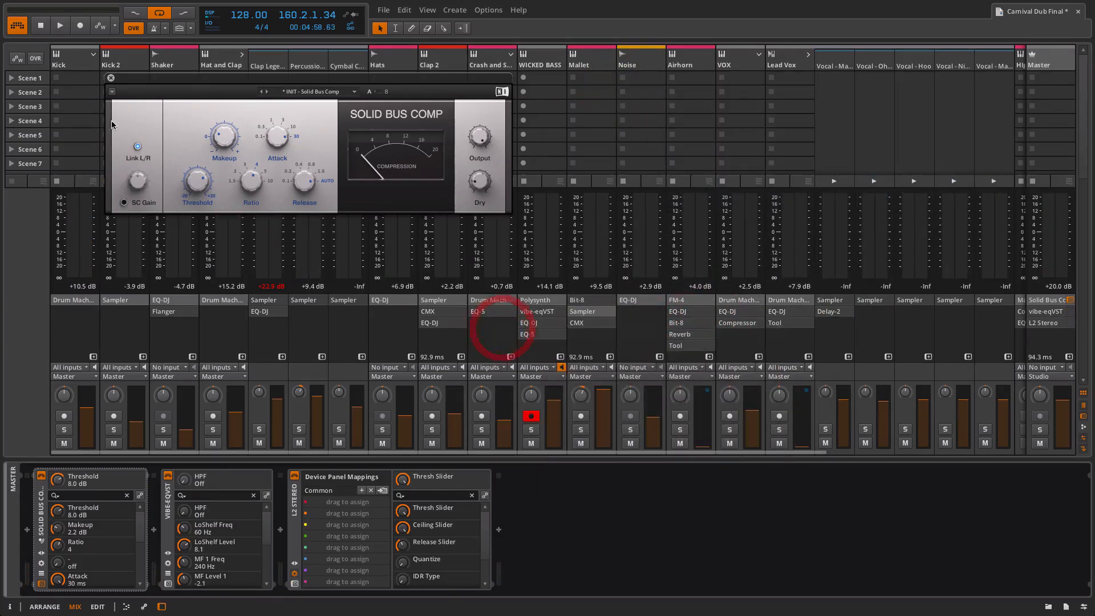
{"action": "left_click", "coordinate": [109, 79]}
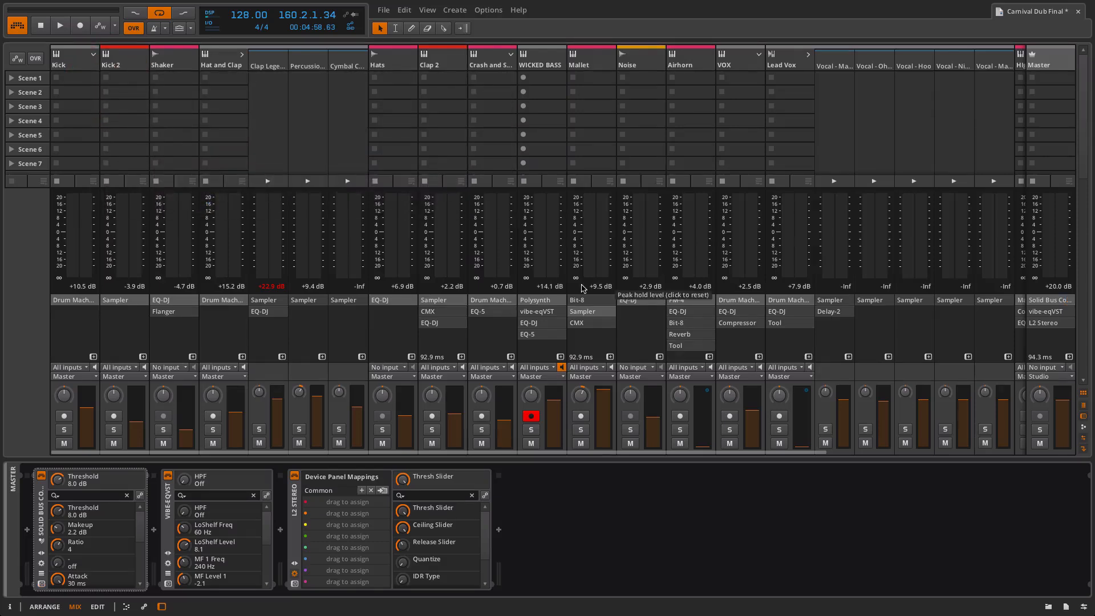
Step: Return to the arrangement, view the whole song and examine the WICKED BASS devices and automation lanes
{"action": "left_click", "coordinate": [666, 24]}
{"action": "key", "text": "Tab"}
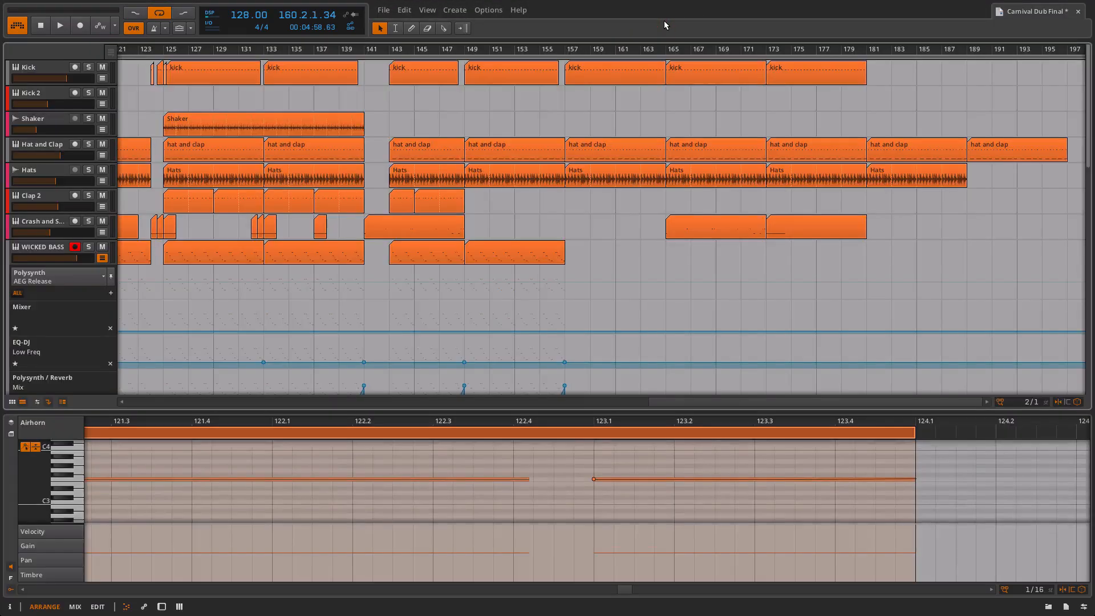
{"action": "scroll", "coordinate": [317, 199], "scroll_direction": "left", "scroll_amount": 15}
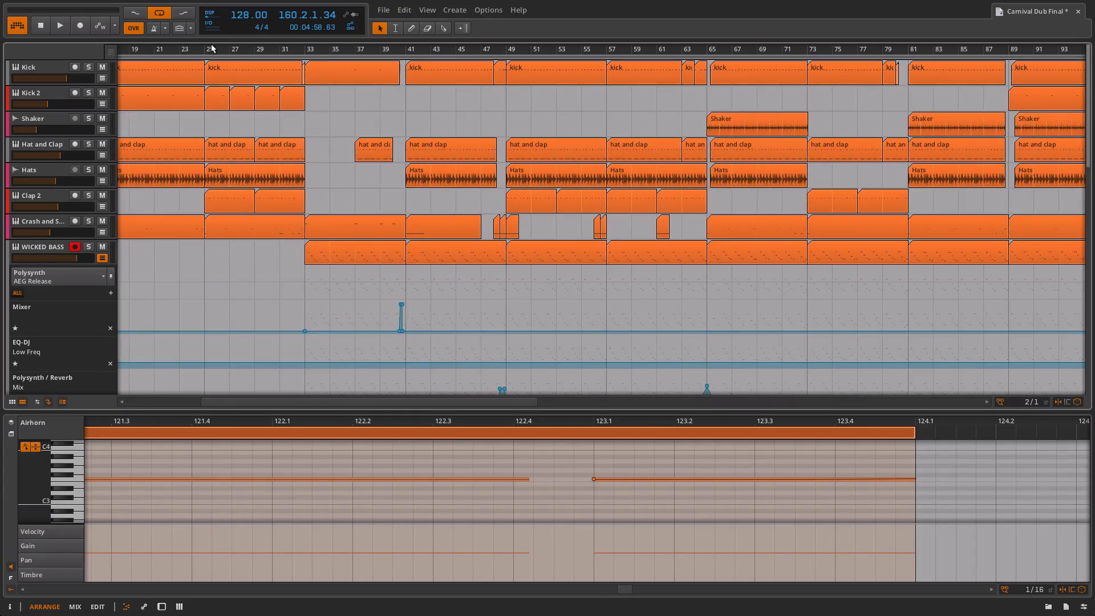
{"action": "left_click_drag", "start_coordinate": [212, 48], "coordinate": [212, 194]}
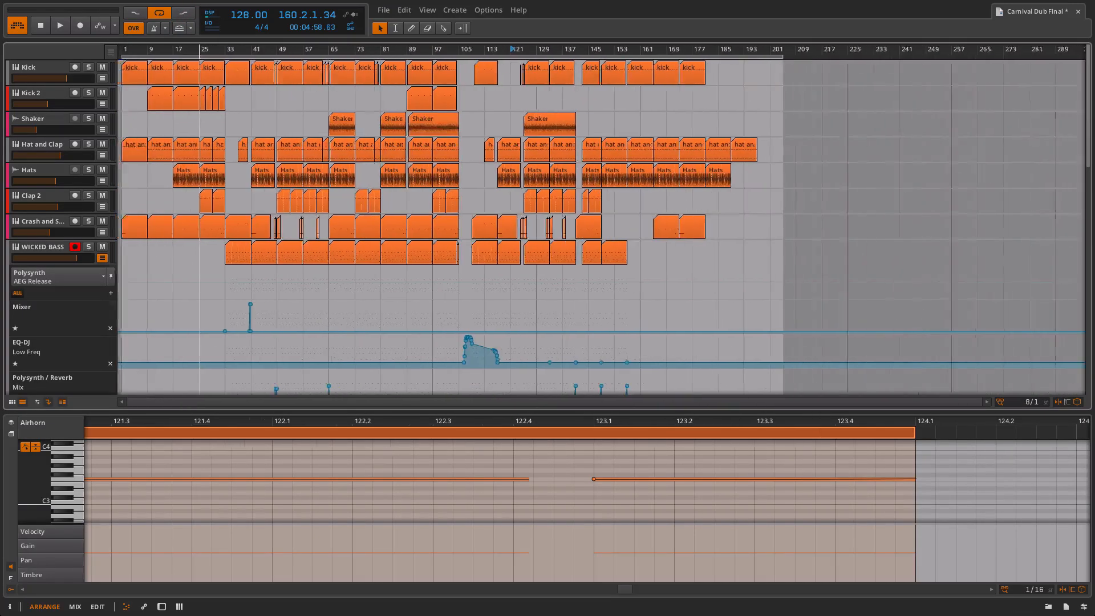
{"action": "double_click", "coordinate": [56, 249]}
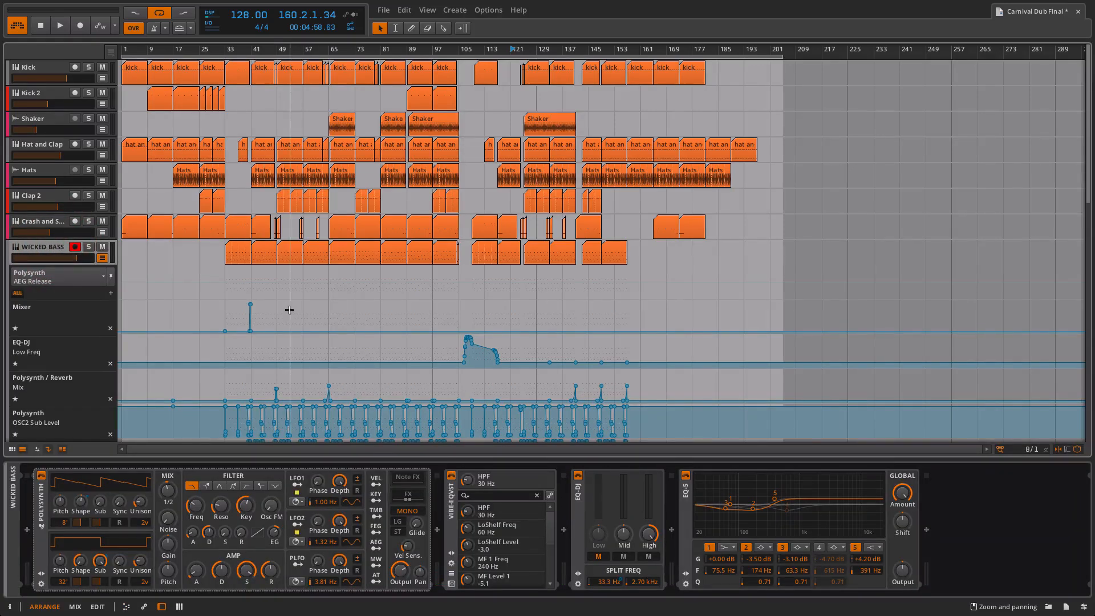
{"action": "scroll", "coordinate": [289, 310], "scroll_direction": "down", "scroll_amount": 4}
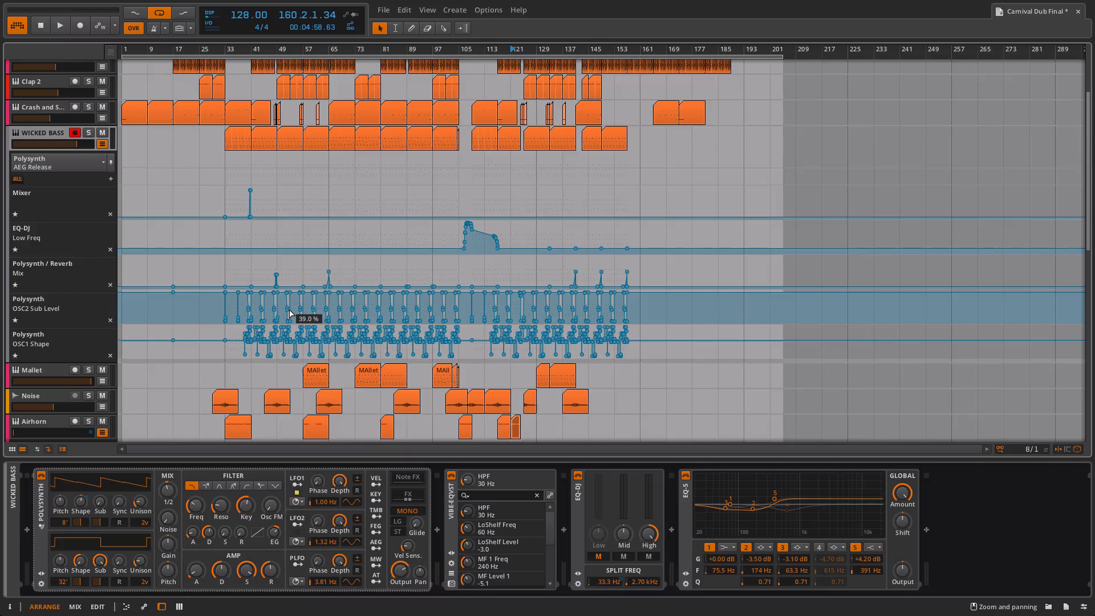